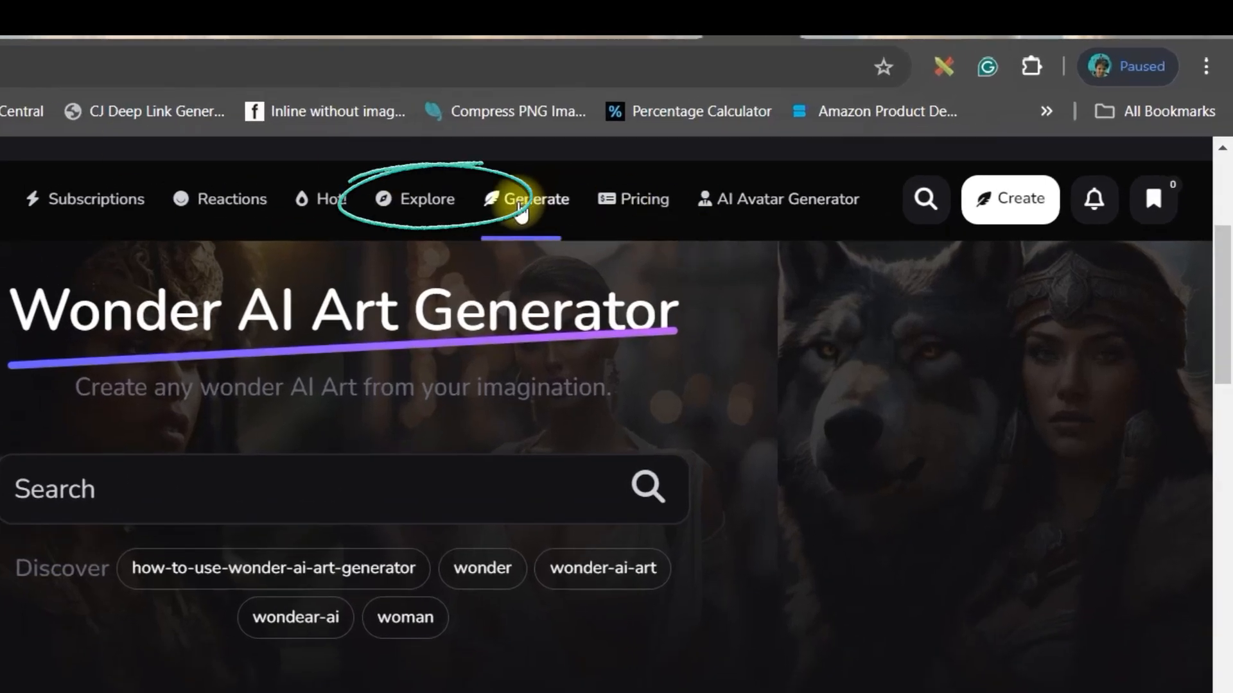
# Go to the Explore page, search for Modi, and open the cute miniature Narendra Modi artwork from the results.
pyautogui.click(427, 205)
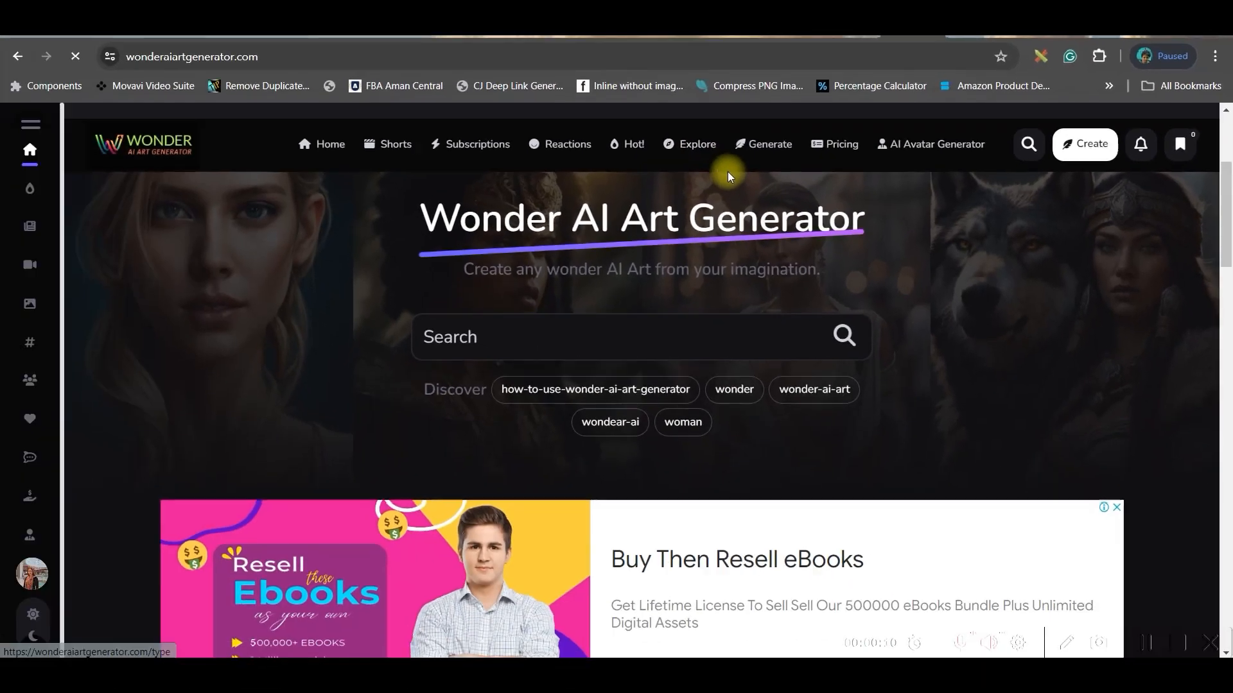
pyautogui.click(1029, 386)
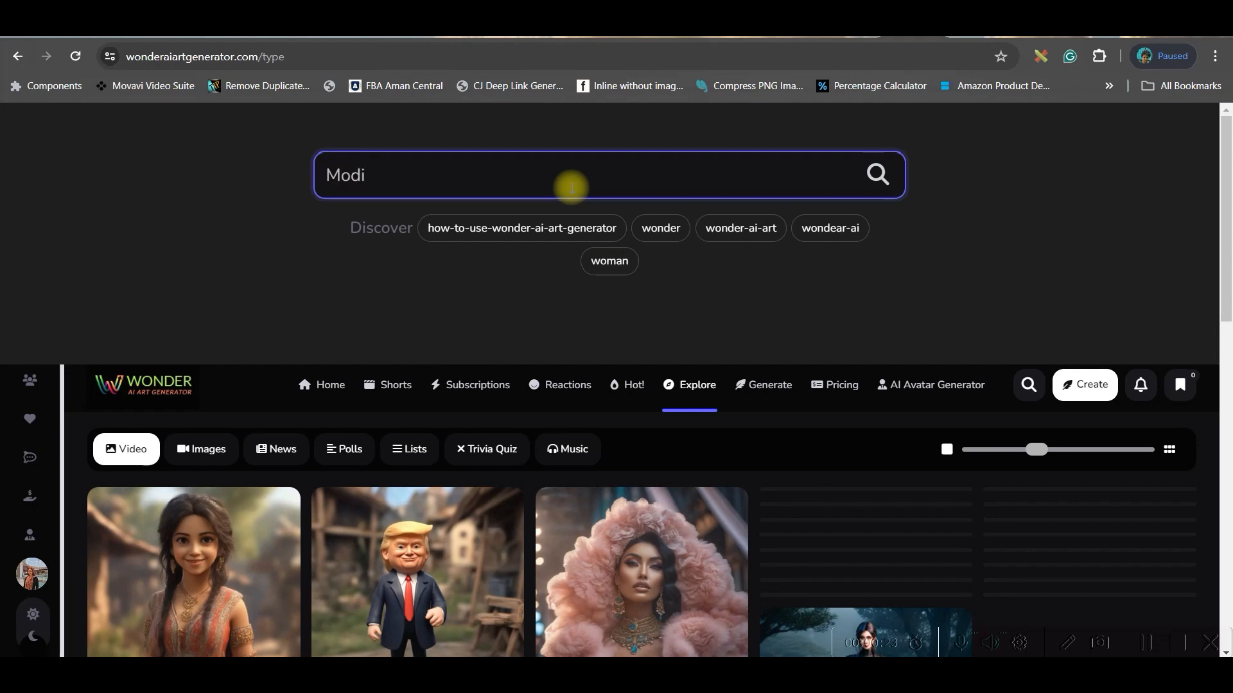
pyautogui.press('Return')
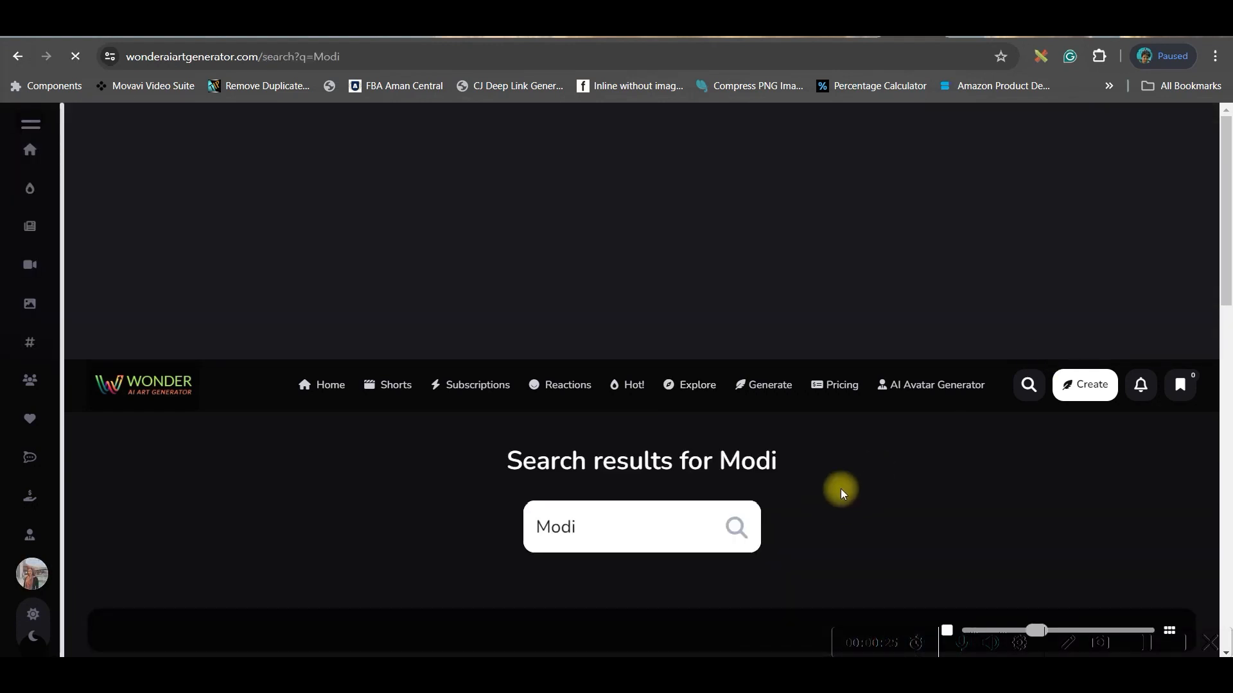
pyautogui.scroll(-4, 843, 493)
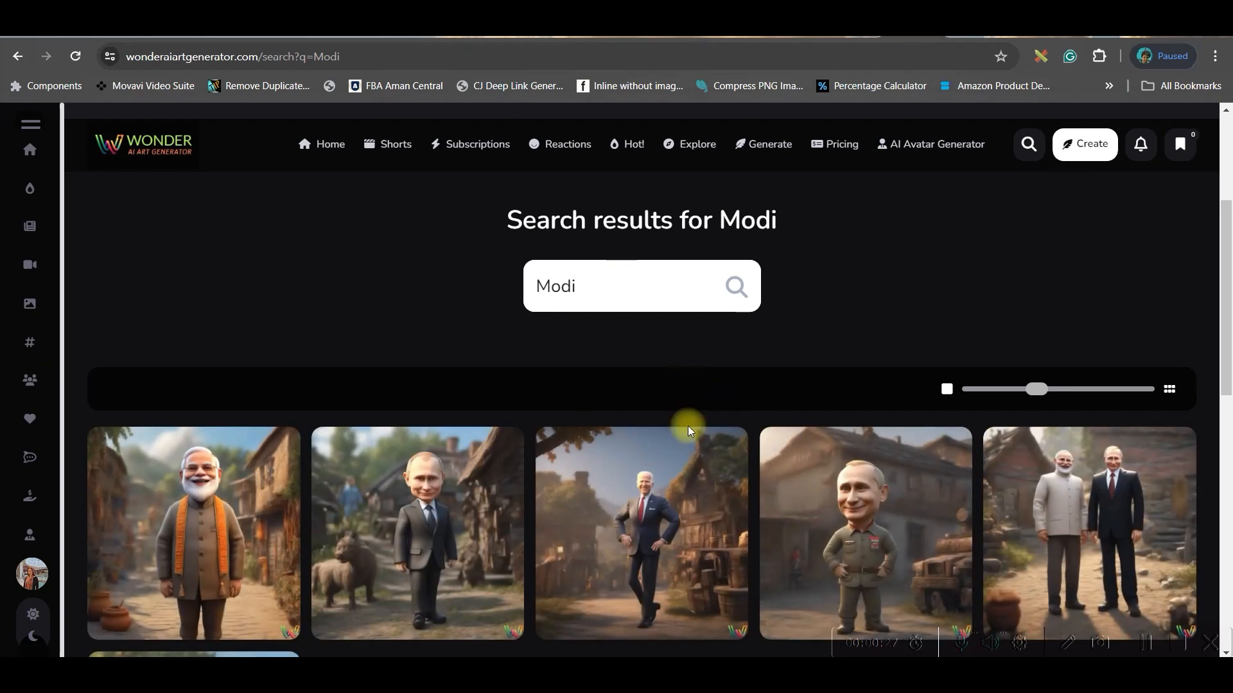
pyautogui.scroll(-4, 1093, 523)
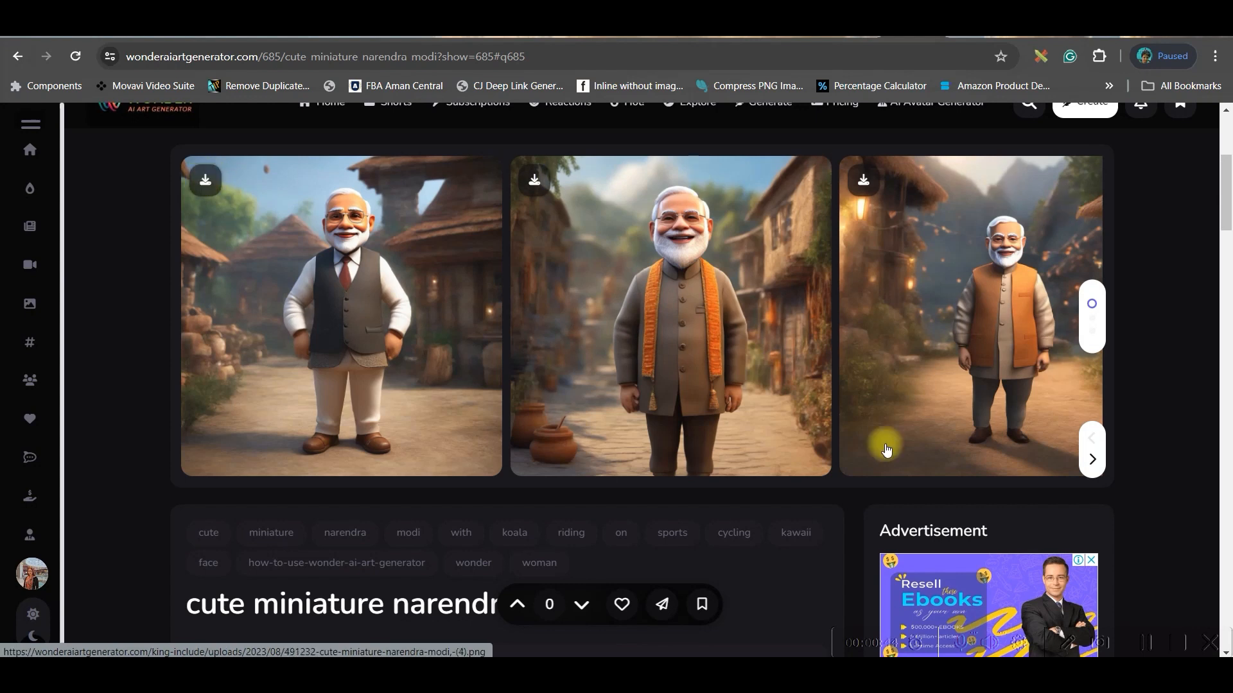
# Copy the full prompt text of the cute miniature Narendra Modi artwork.
pyautogui.scroll(-2, 881, 437)
pyautogui.scroll(-3, 878, 427)
pyautogui.moveTo(404, 378); pyautogui.dragTo(187, 360)
pyautogui.hotkey('ctrl', 'c')
pyautogui.scroll(2, 748, 347)
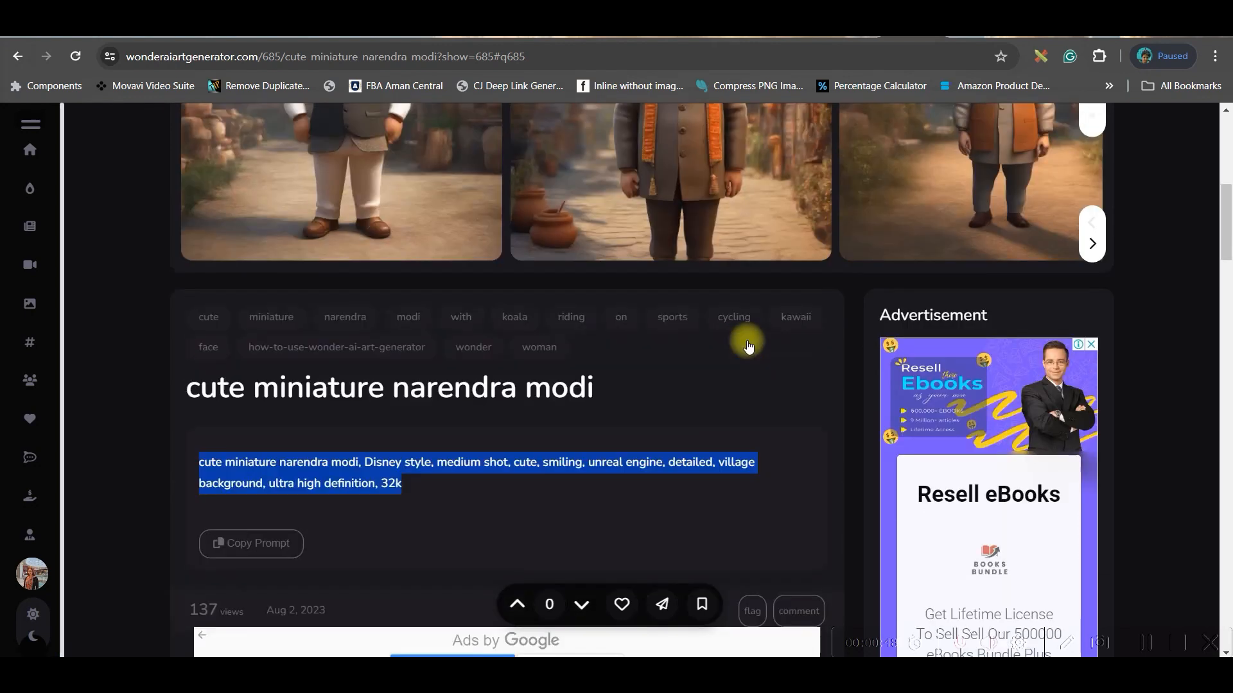
pyautogui.scroll(5, 748, 347)
pyautogui.scroll(-3, 831, 415)
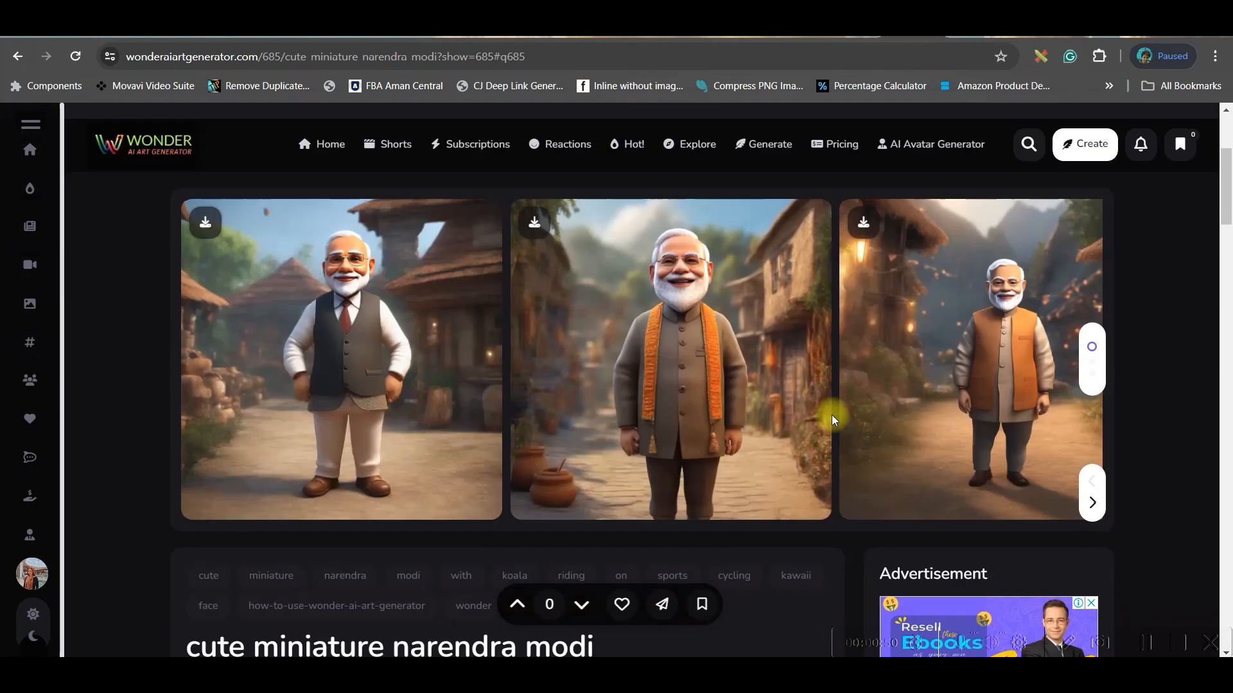
pyautogui.scroll(-4, 760, 460)
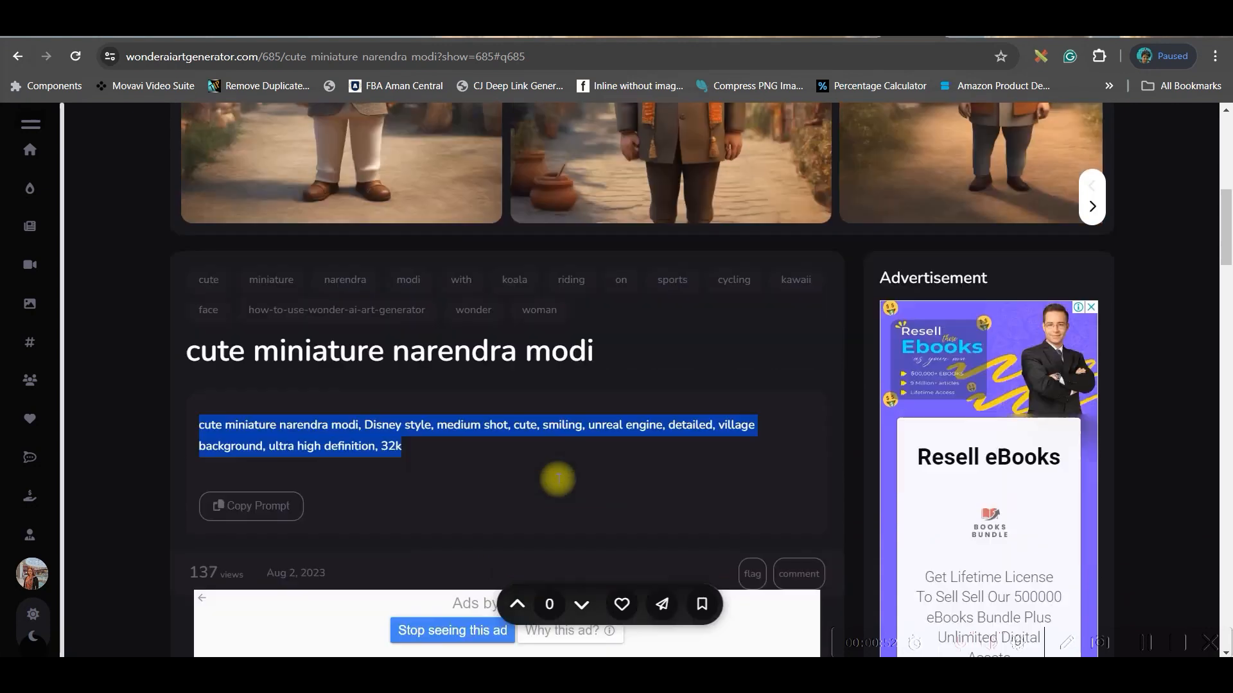
pyautogui.scroll(-1, 558, 479)
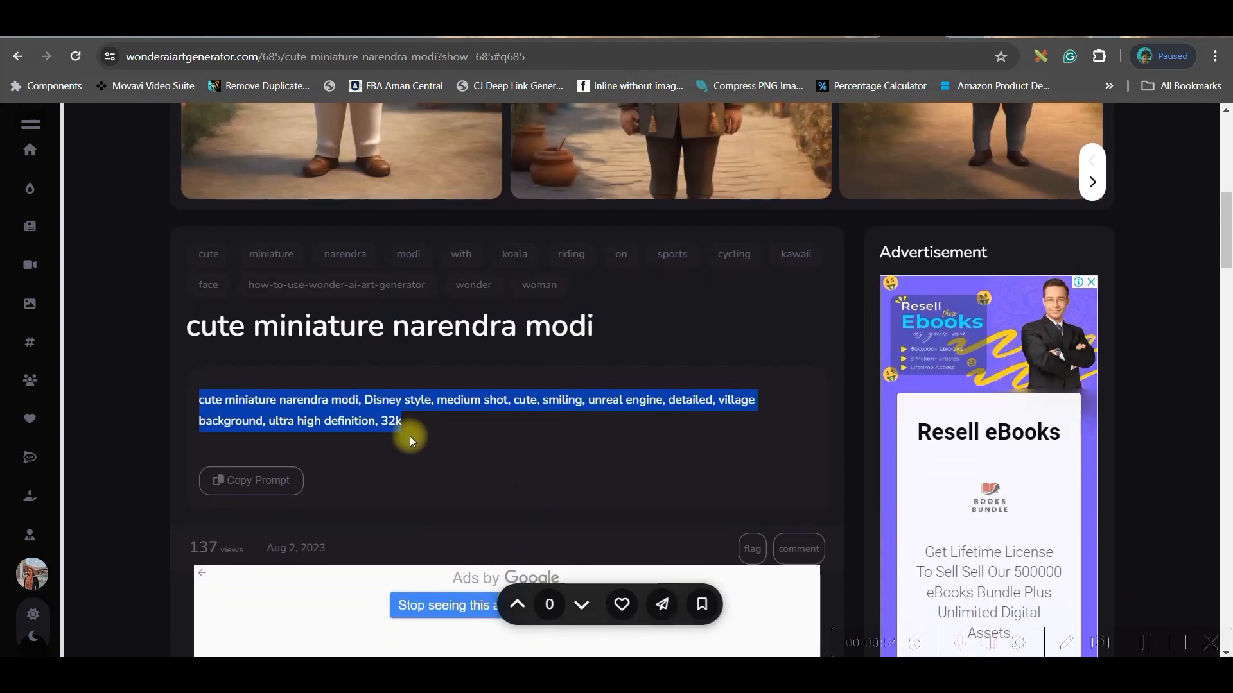
pyautogui.click(293, 485)
# Search the site for Obama and look through the results page.
pyautogui.scroll(7, 644, 499)
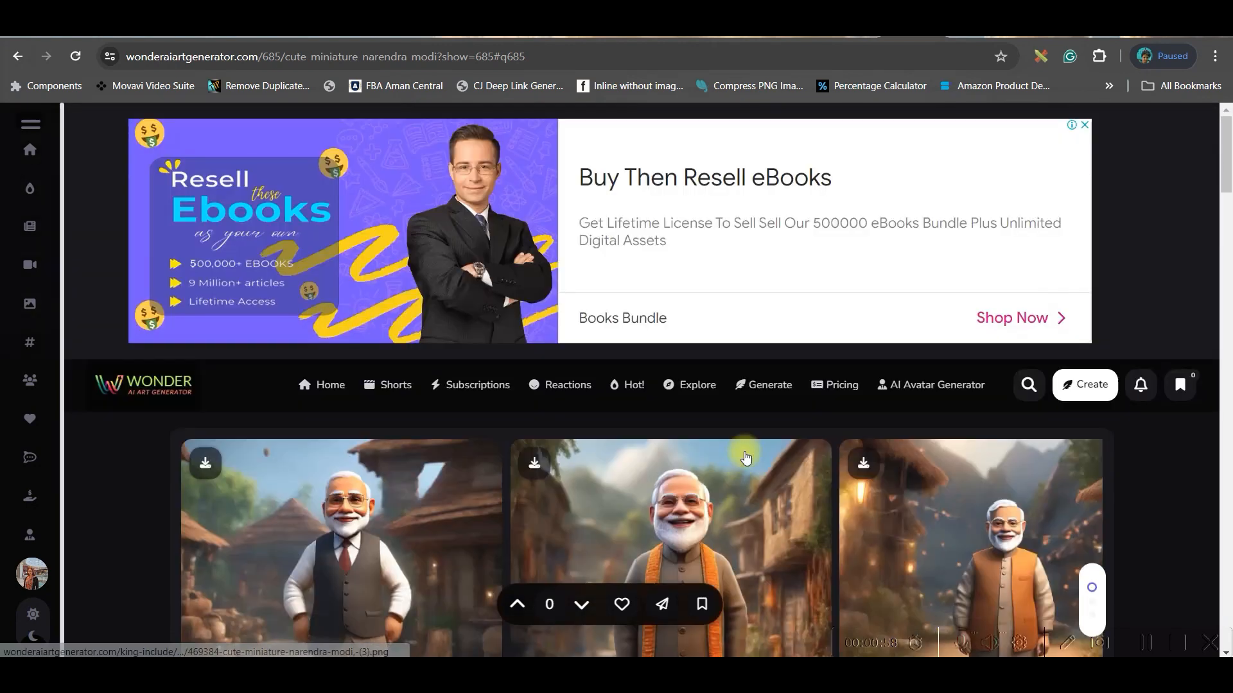
pyautogui.click(1027, 384)
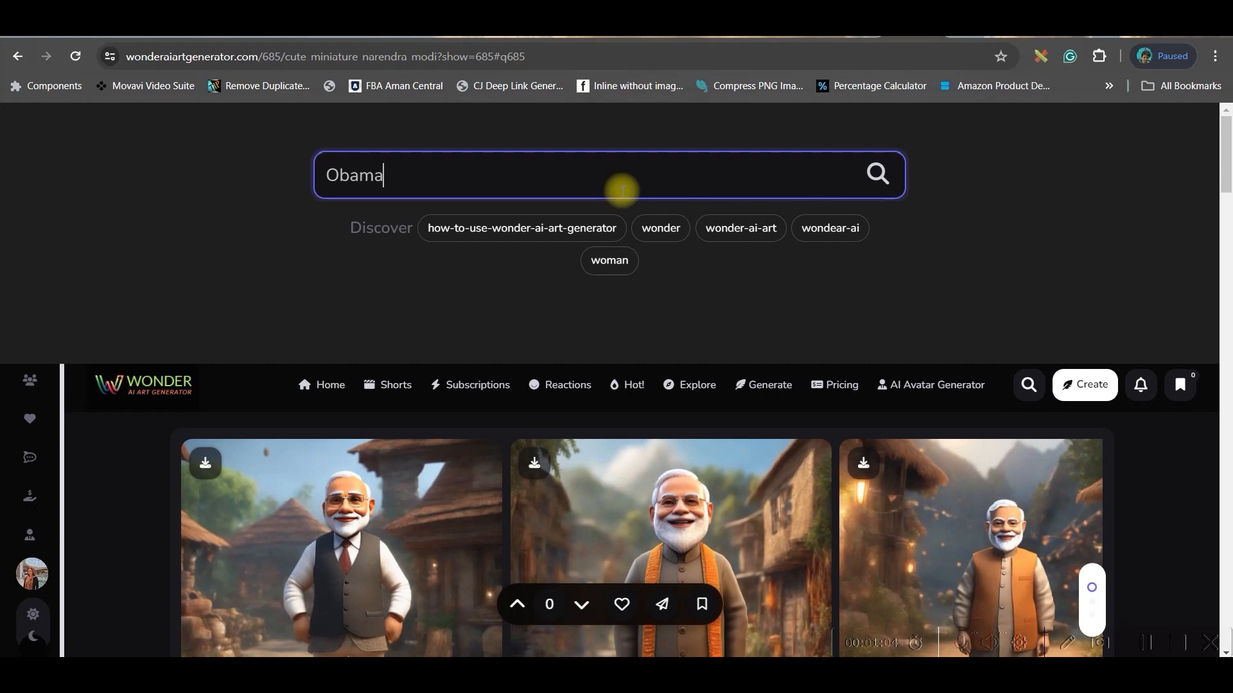
pyautogui.press('Return')
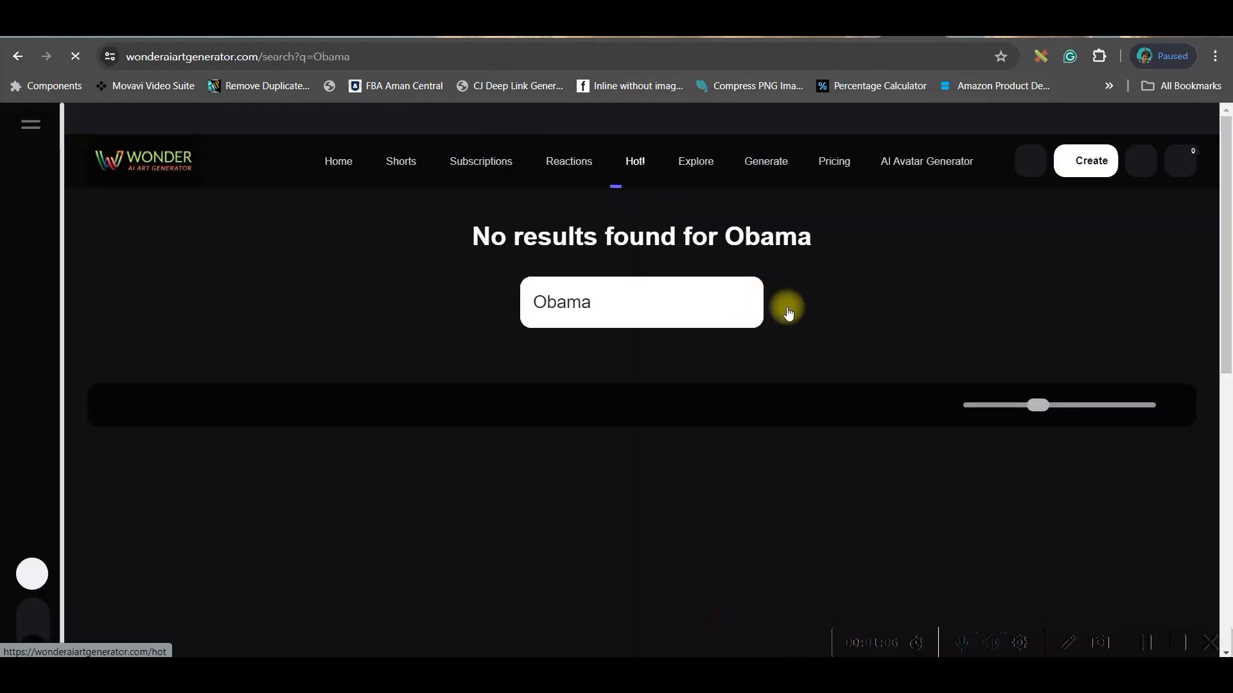
pyautogui.scroll(-5, 737, 516)
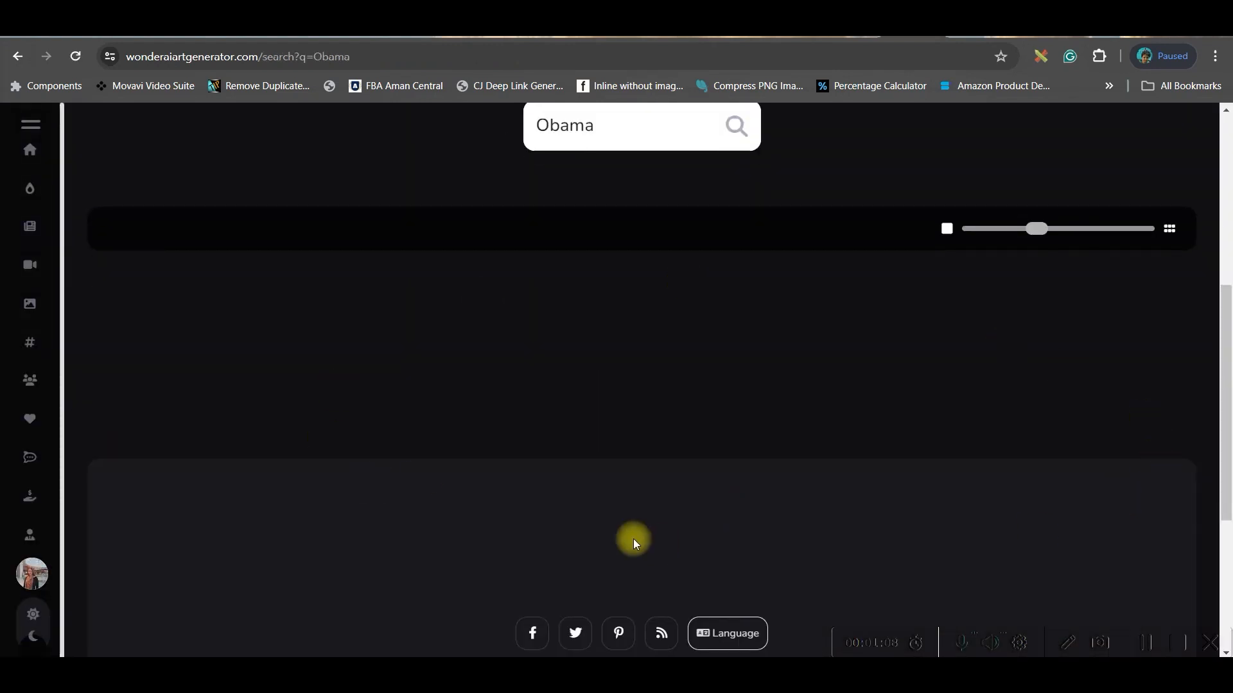
pyautogui.scroll(-4, 1065, 374)
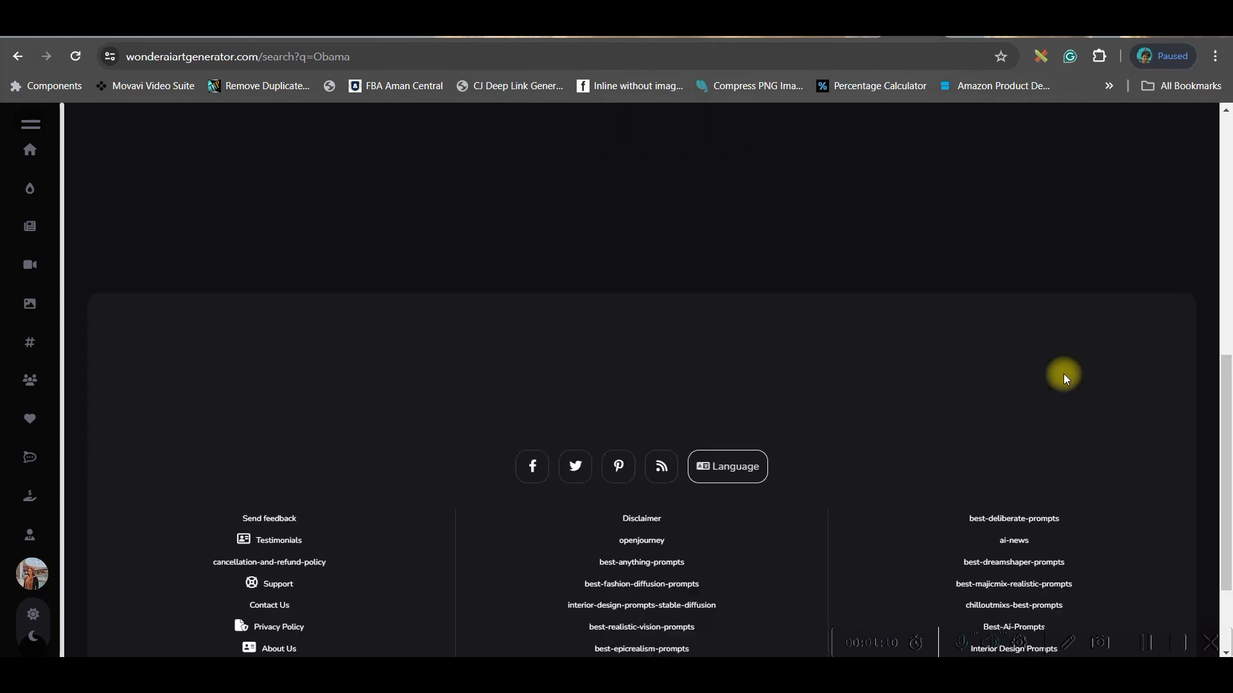
pyautogui.scroll(8, 1014, 345)
pyautogui.scroll(-3, 1011, 337)
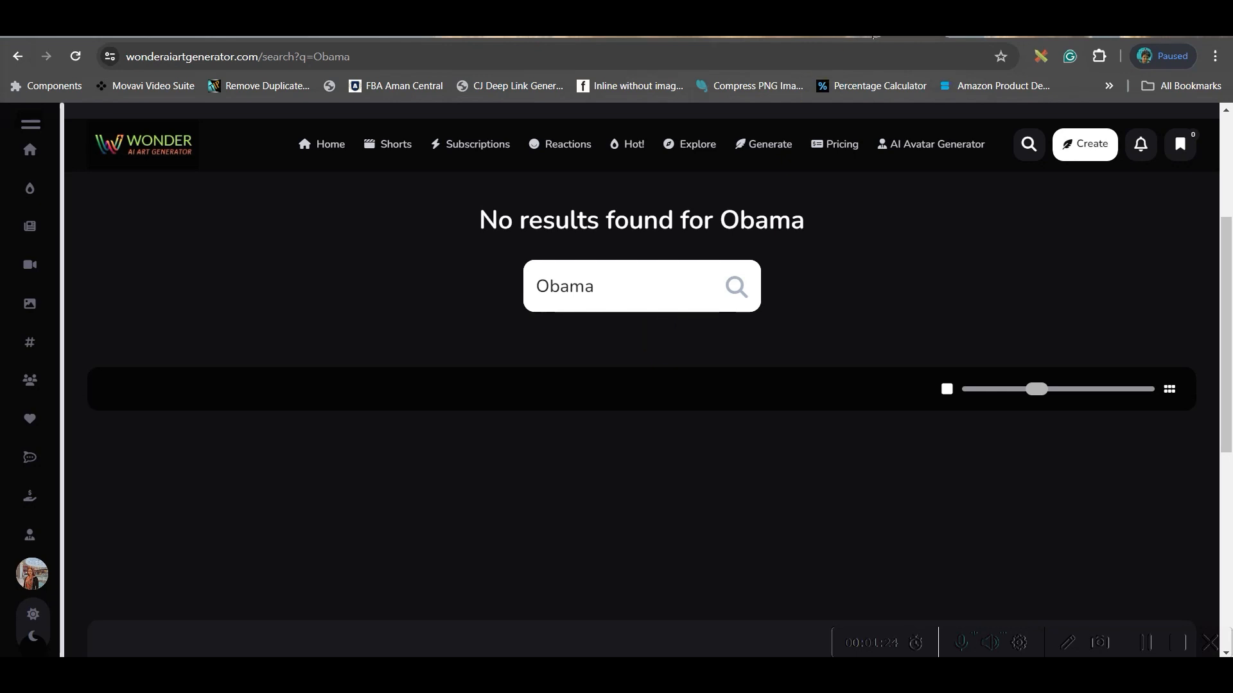
# Switch to Leonardo.Ai and open its Image Generation tool.
pyautogui.click(873, 36)
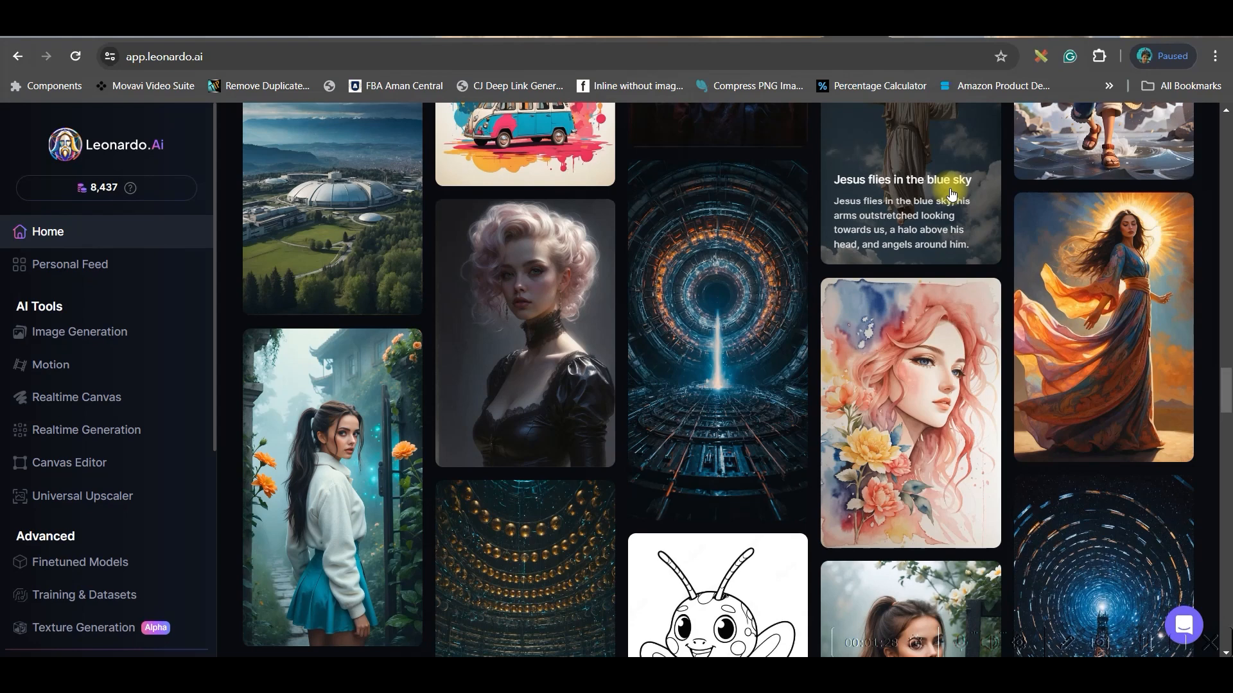
pyautogui.scroll(10, 672, 193)
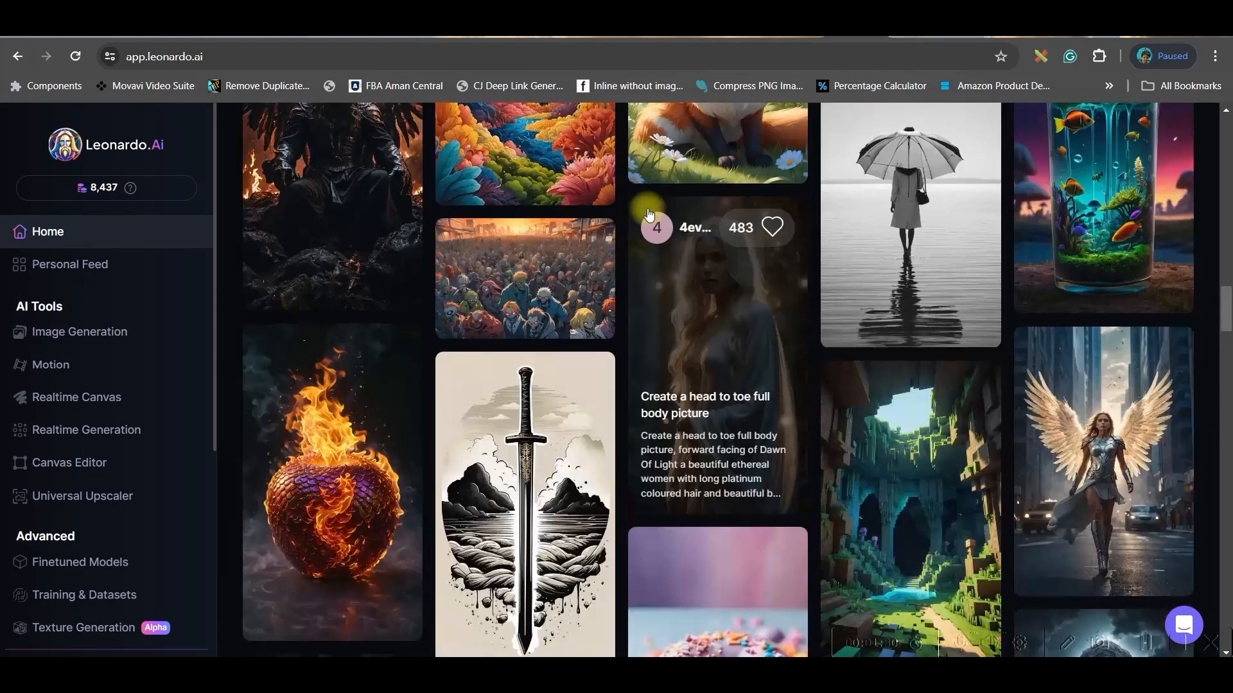
pyautogui.scroll(2, 649, 214)
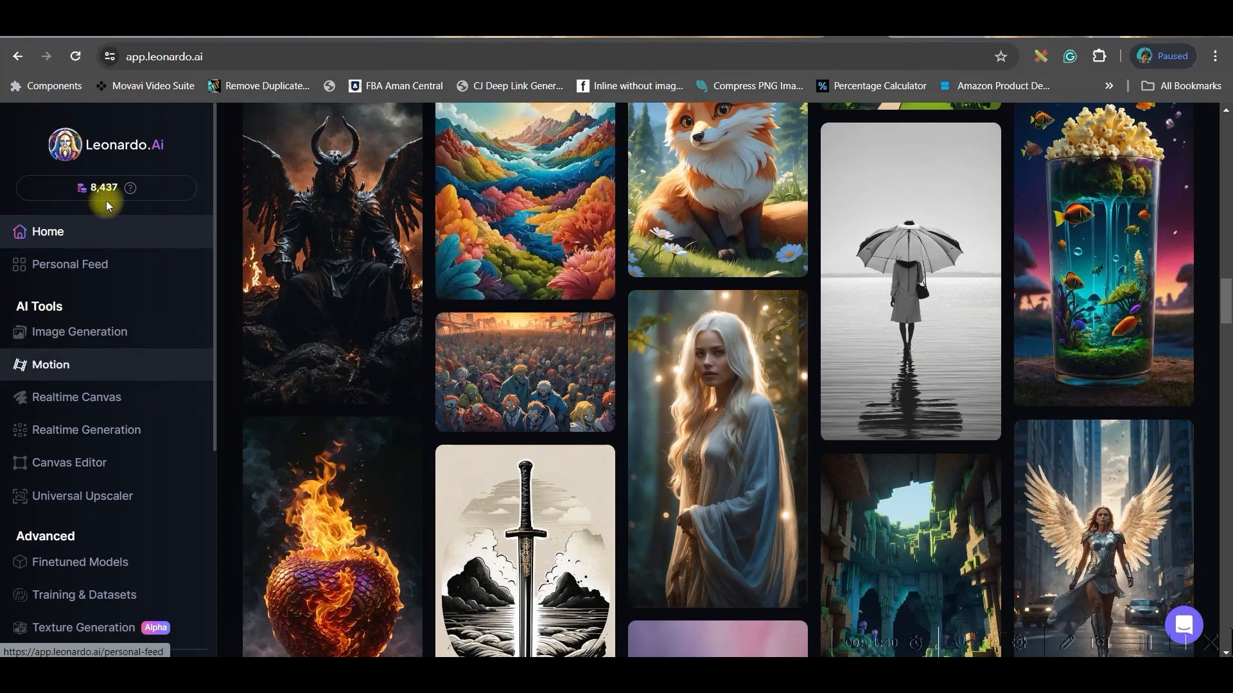
pyautogui.scroll(-8, 442, 331)
pyautogui.scroll(5, 443, 321)
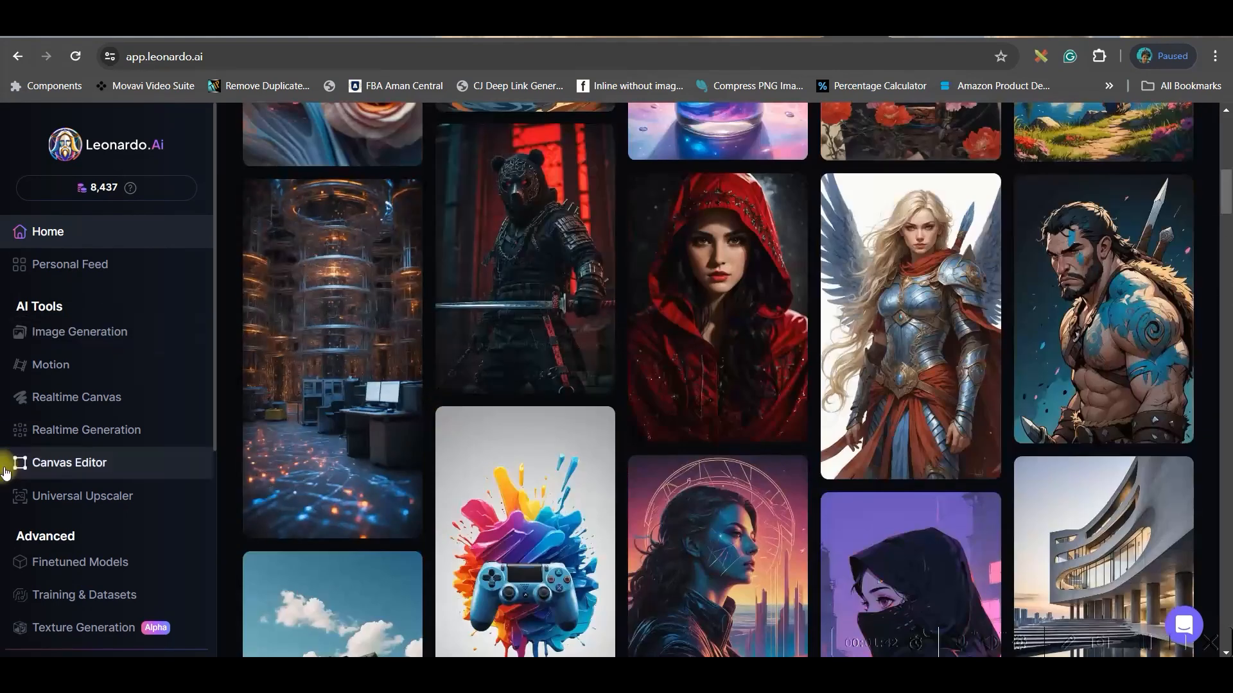
pyautogui.click(112, 337)
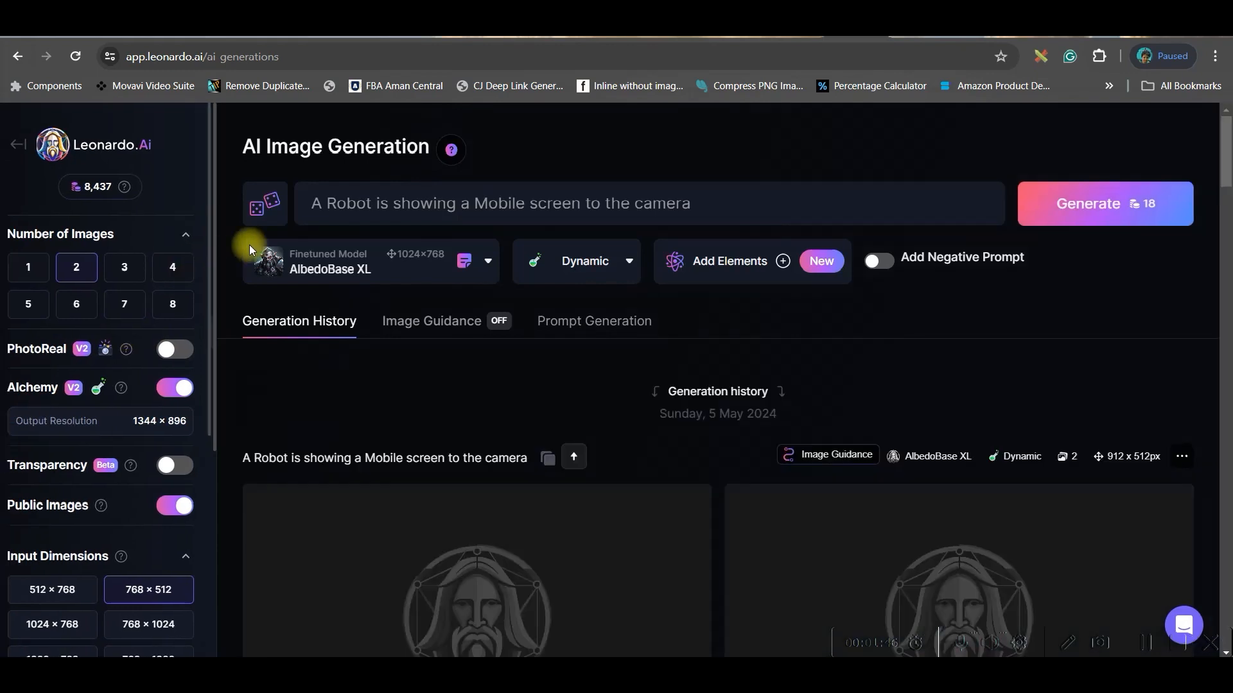
# Replace the existing robot prompt with the copied prompt and change "narendra modi" in it to "Obama".
pyautogui.moveTo(667, 270); pyautogui.dragTo(275, 242)
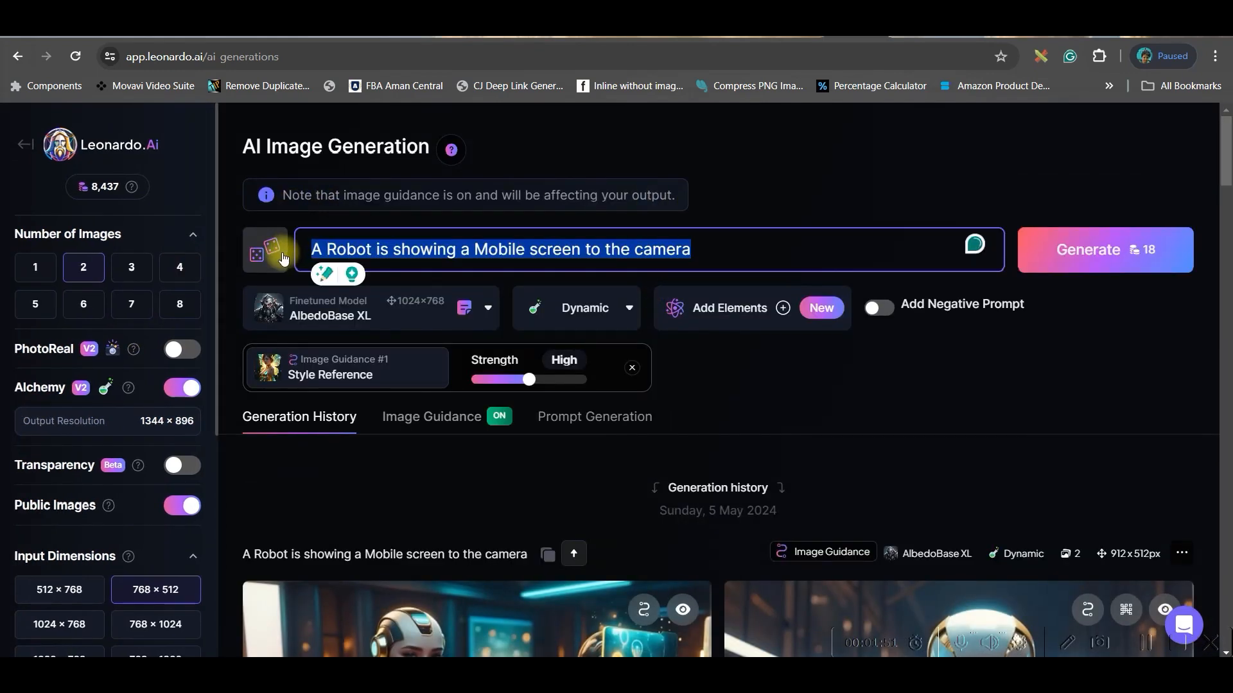
pyautogui.hotkey('ctrl', 'v')
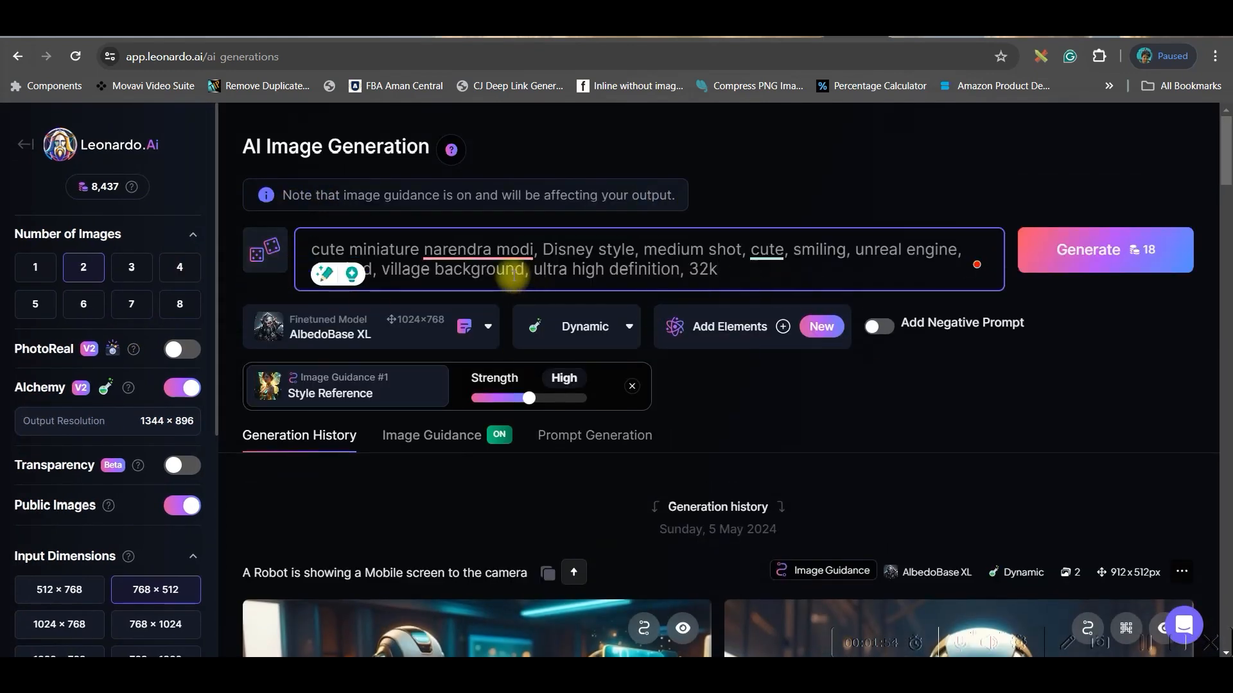
pyautogui.moveTo(434, 242)
pyautogui.moveTo(536, 249); pyautogui.dragTo(505, 249)
pyautogui.moveTo(426, 250); pyautogui.dragTo(425, 251)
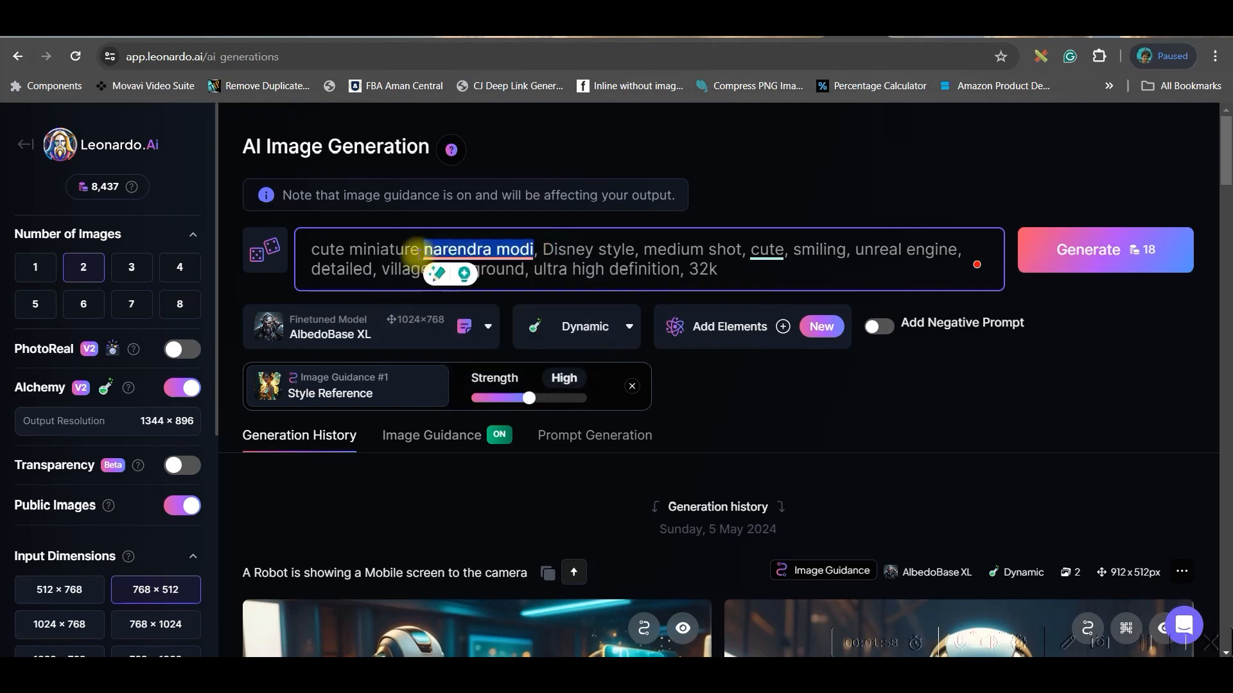
pyautogui.write('Obama')
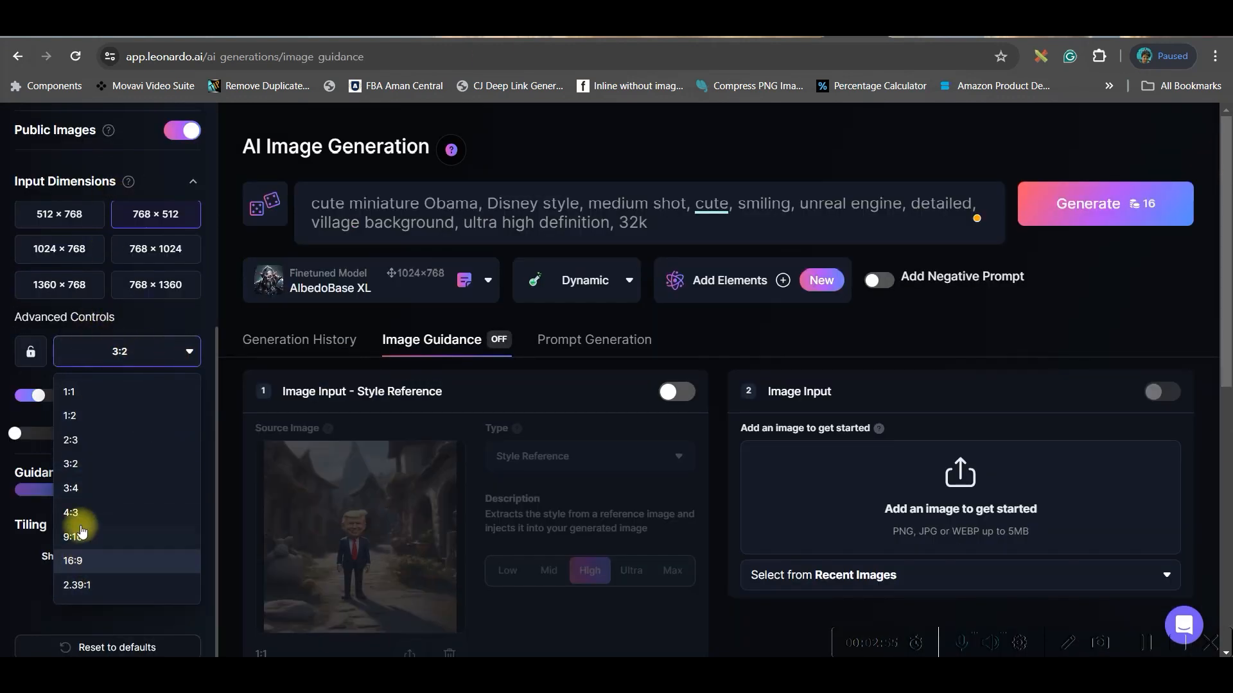
# Set the aspect ratio to 16:9 and generate images from the miniature Obama prompt.
pyautogui.click(96, 560)
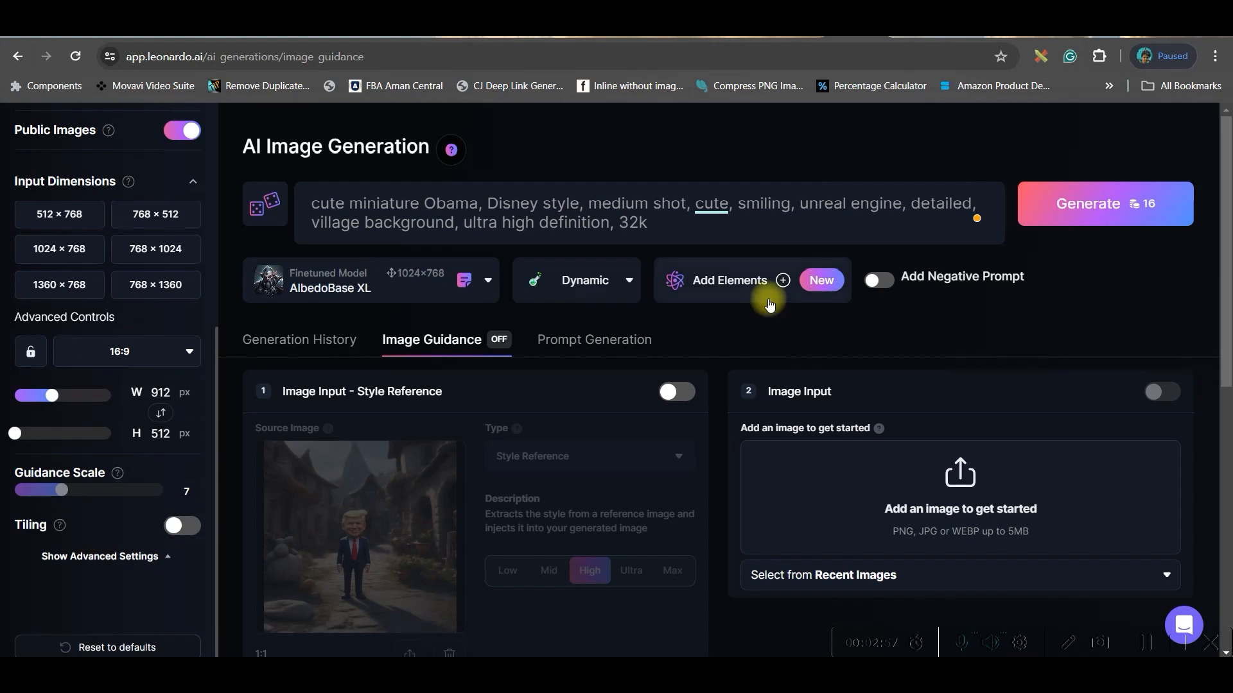
pyautogui.click(1064, 208)
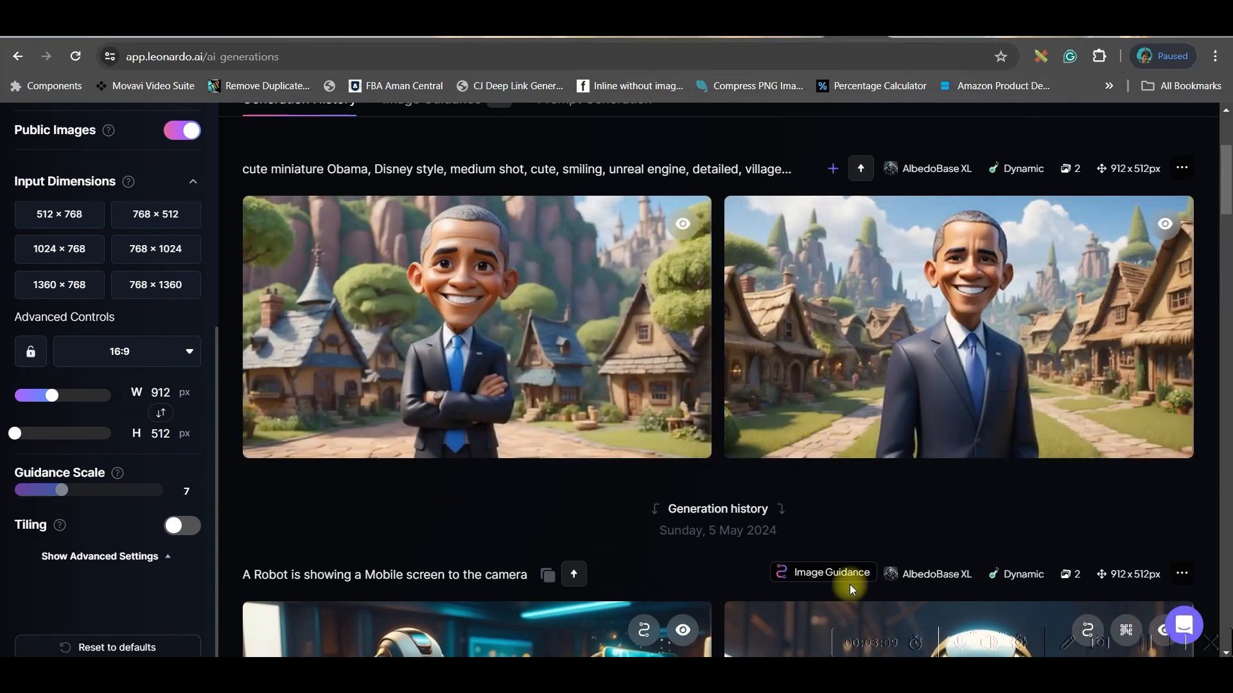
# Add "Full Body Image," after "Obama," in the prompt and generate a new set of images.
pyautogui.scroll(4, 779, 467)
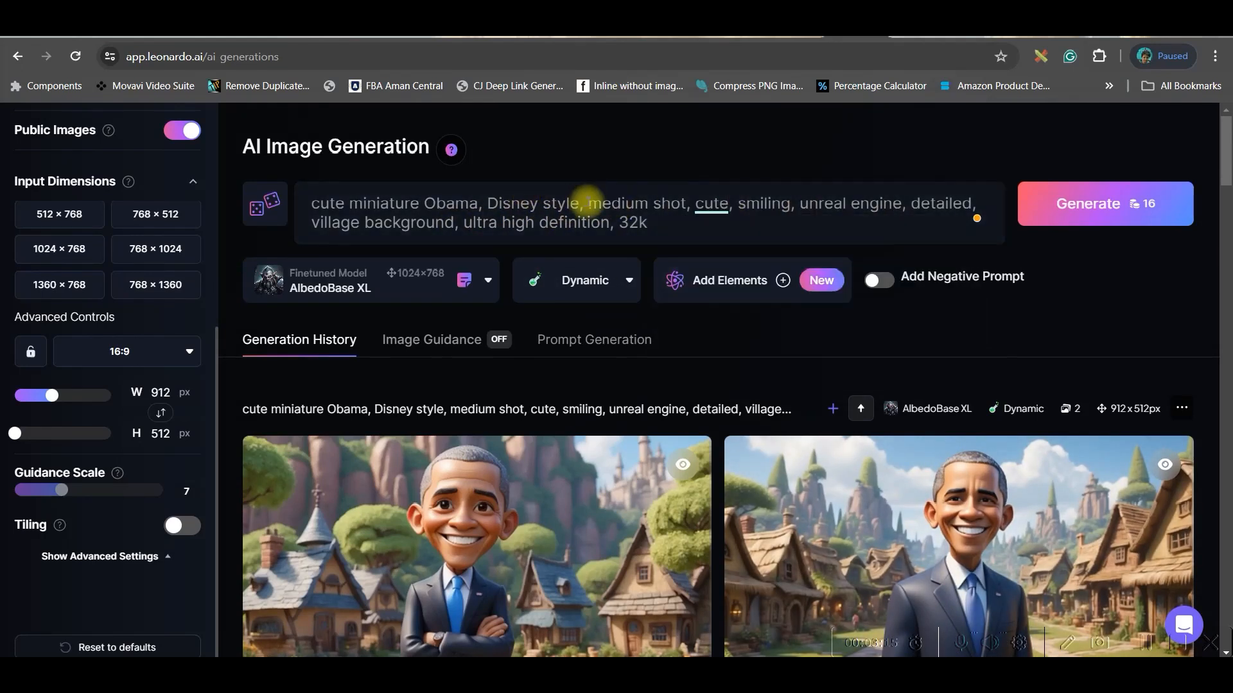
pyautogui.click(482, 205)
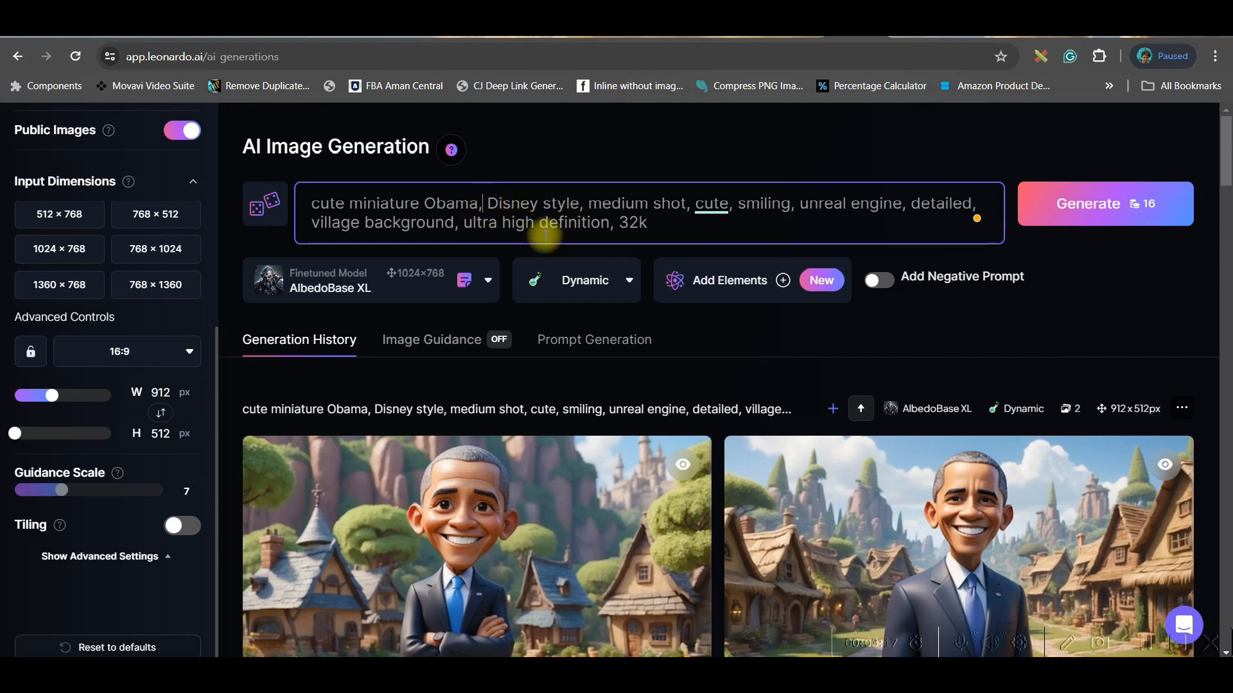
pyautogui.write('Full Bod')
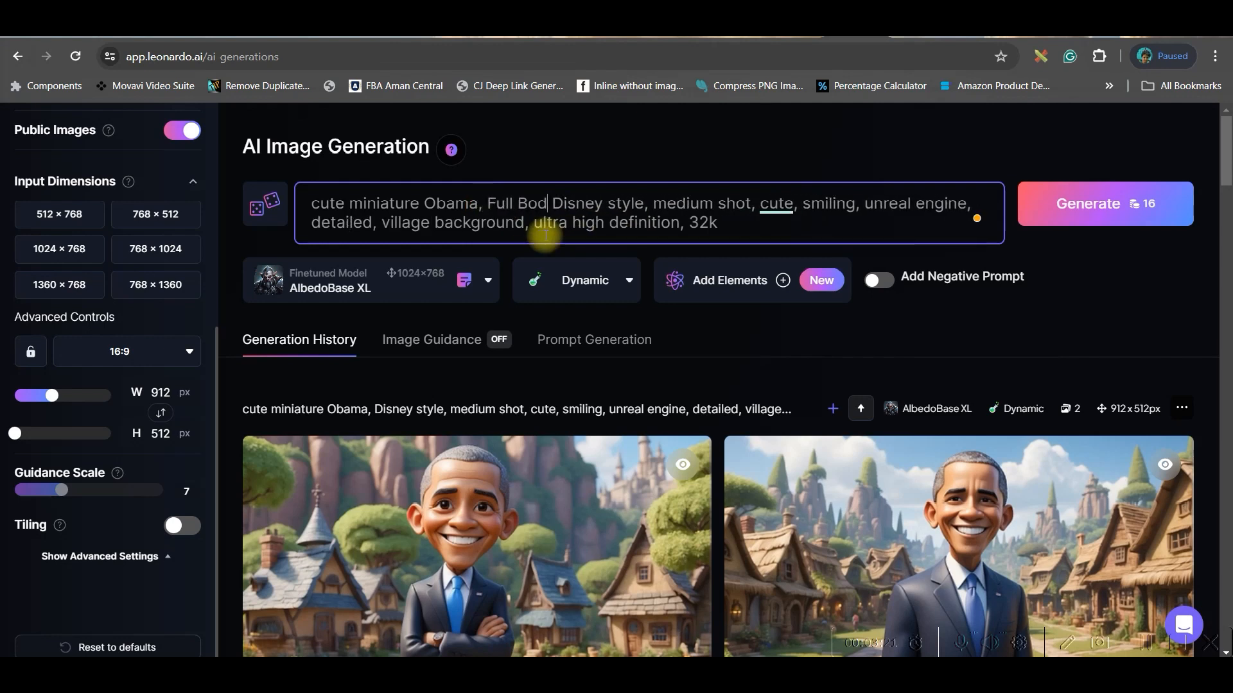
pyautogui.write('y Image,')
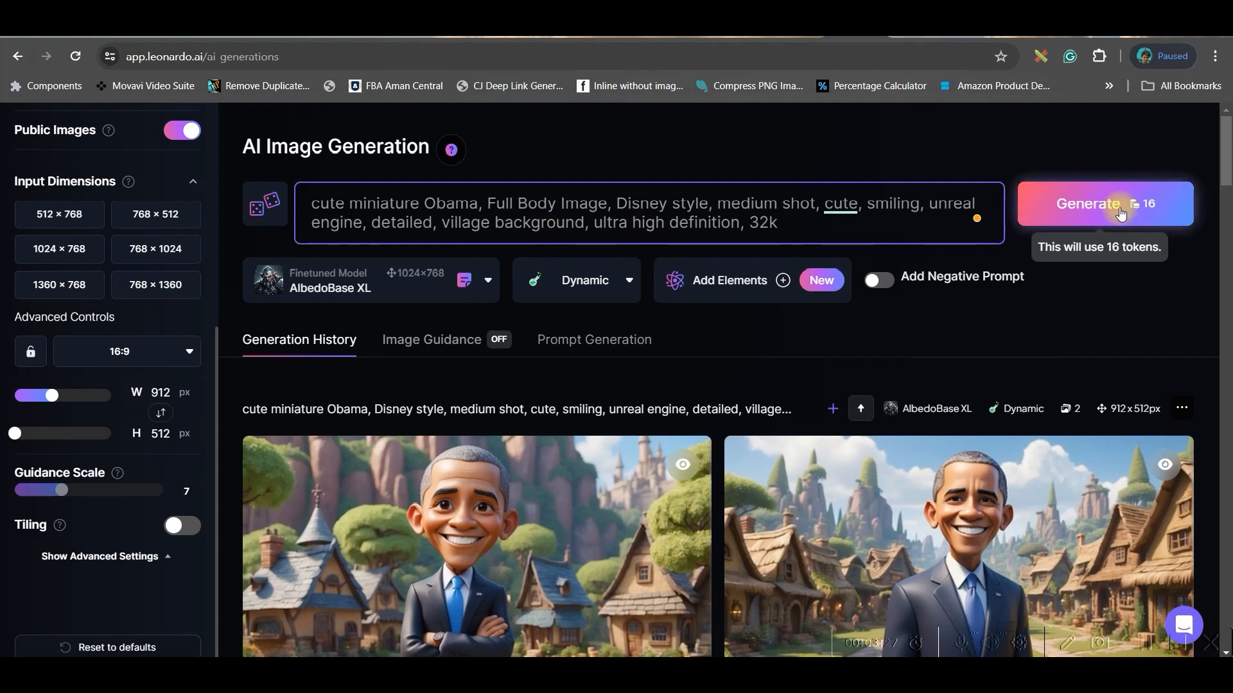
pyautogui.click(1120, 214)
pyautogui.scroll(-4, 1040, 450)
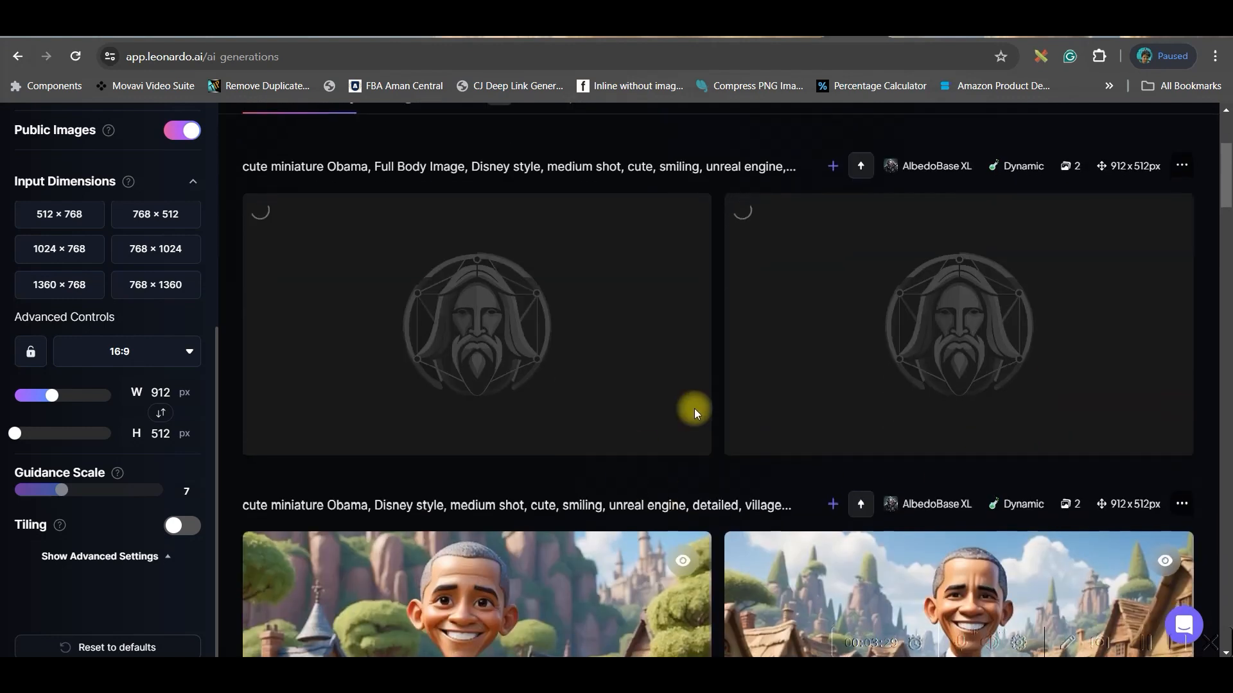
# View the first set of Obama images enlarged, close the preview, and return to the newest full-body generations.
pyautogui.scroll(-2, 697, 413)
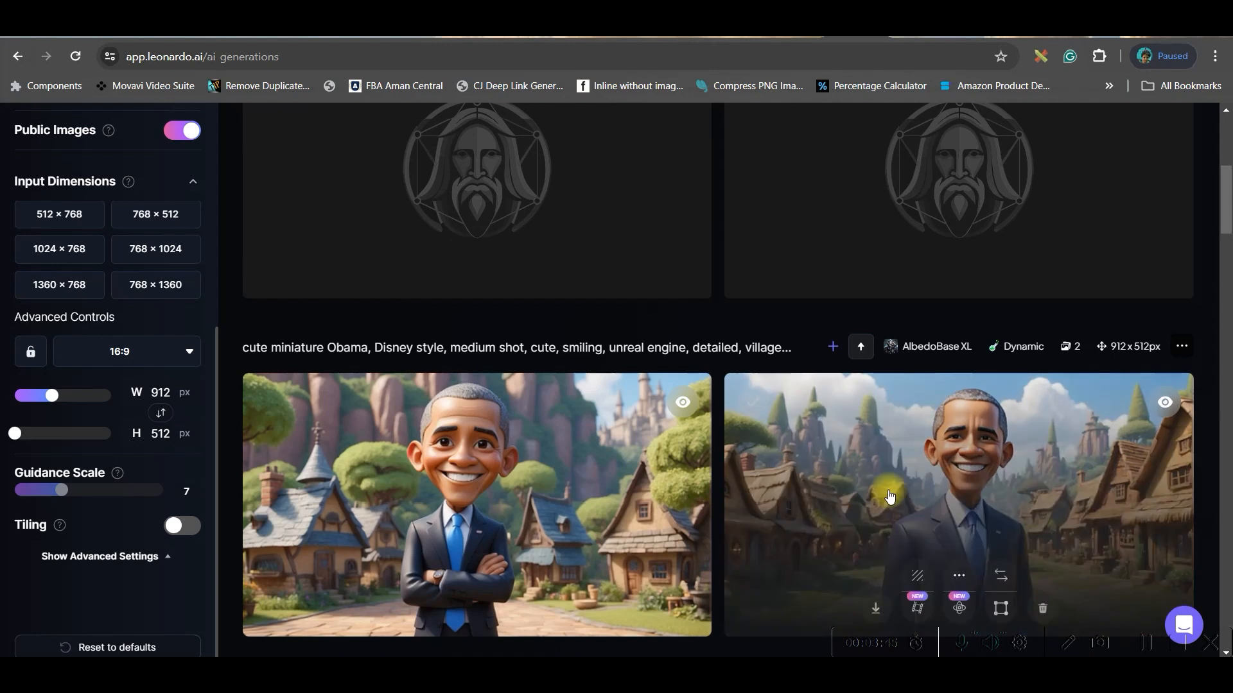
pyautogui.scroll(-4, 964, 456)
pyautogui.scroll(3, 635, 353)
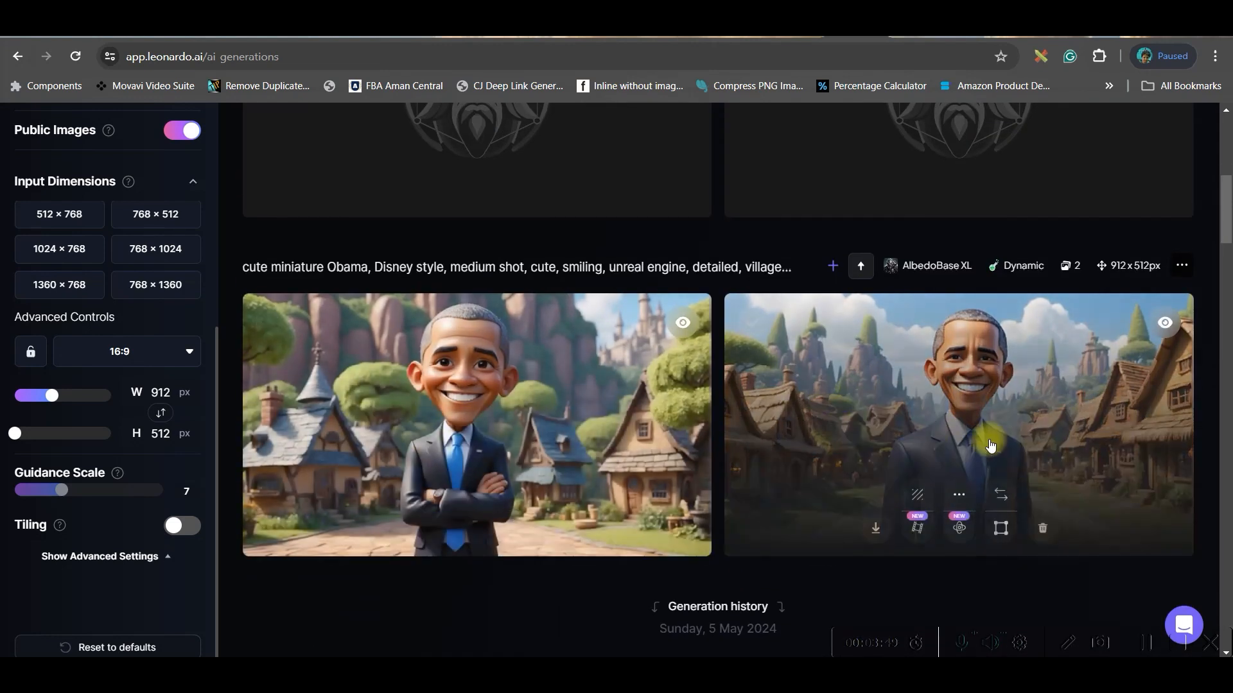
pyautogui.click(523, 430)
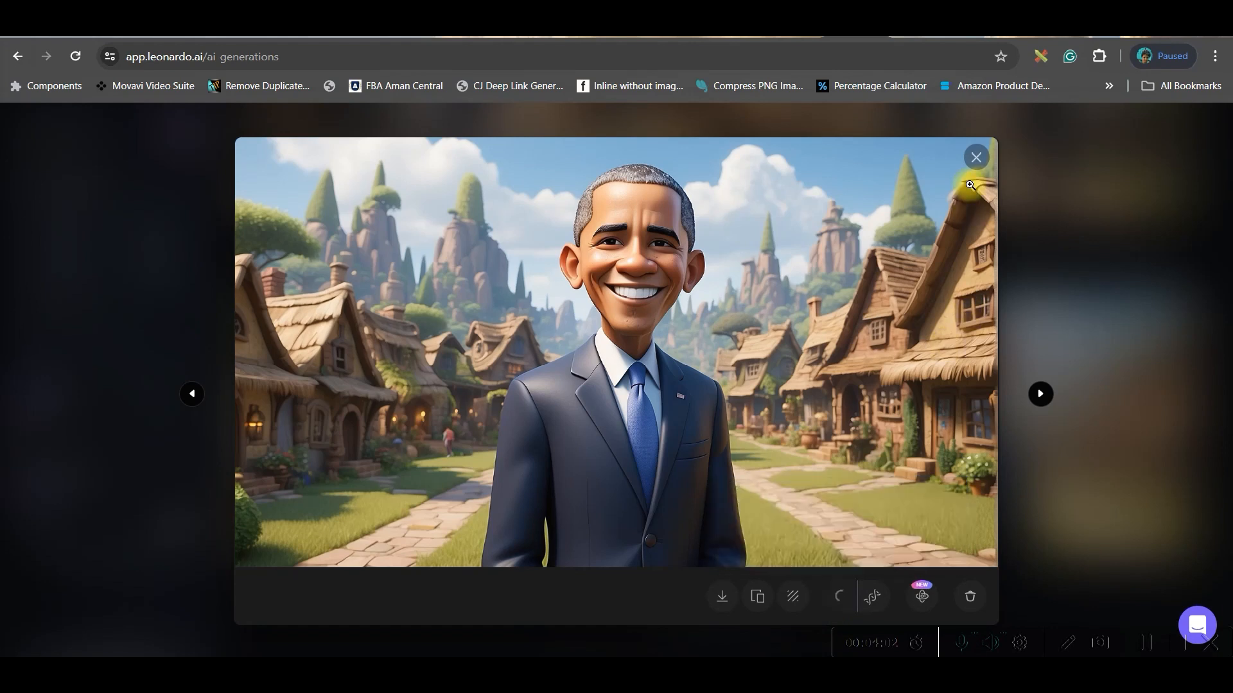
pyautogui.click(1024, 239)
pyautogui.scroll(5, 594, 525)
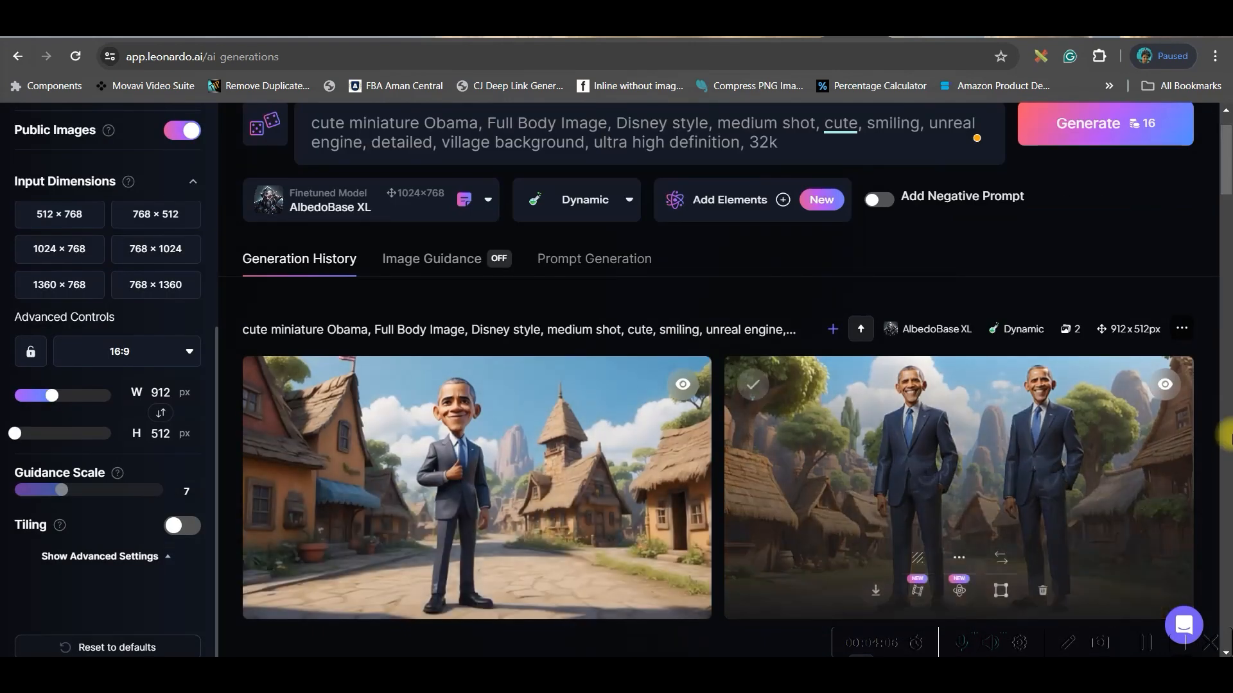
# Apply Alchemy Smooth Upscale to the single-figure full-body Obama image and close its preview.
pyautogui.scroll(-1, 1039, 384)
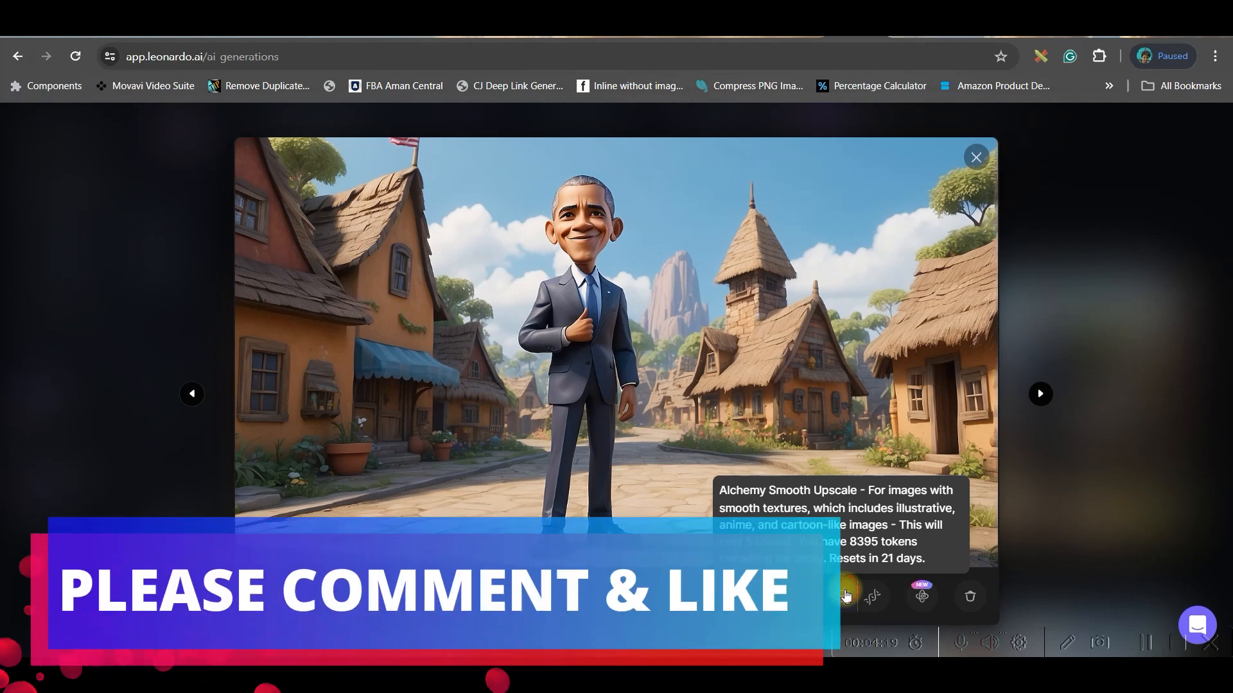
pyautogui.click(846, 596)
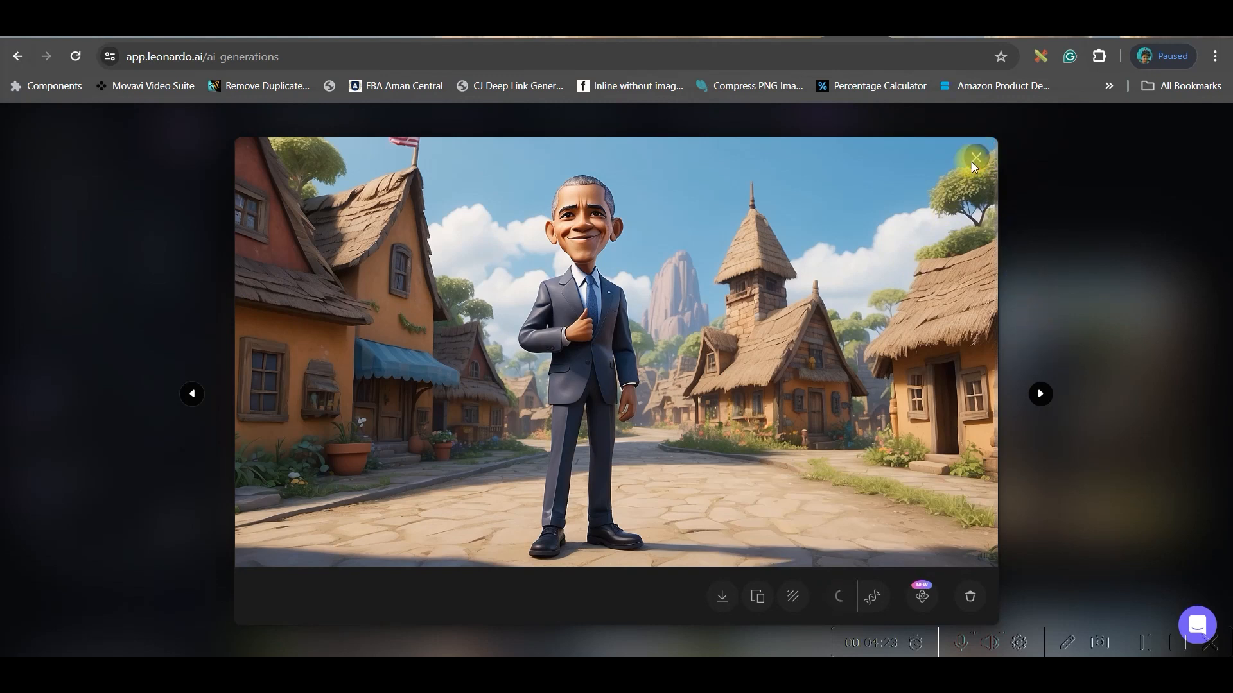
pyautogui.click(973, 159)
# Open the Obama image with crossed arms and download its Alchemy Smooth upscaled version.
pyautogui.scroll(-5, 504, 448)
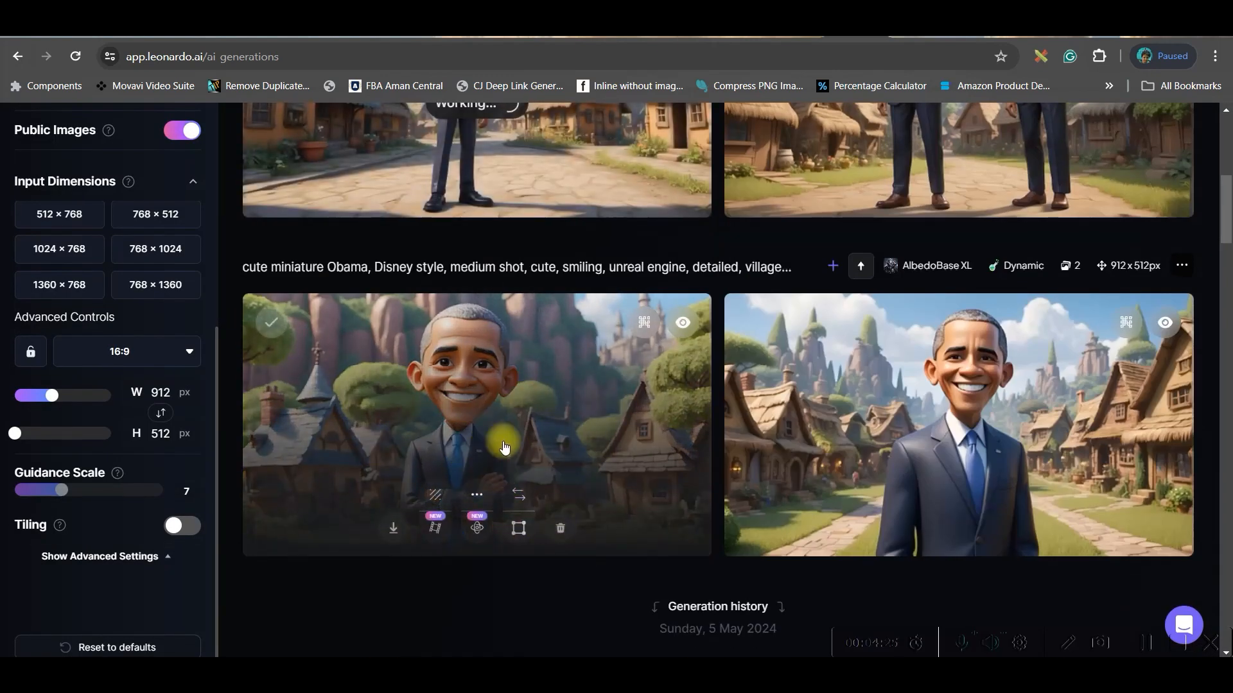
pyautogui.click(503, 416)
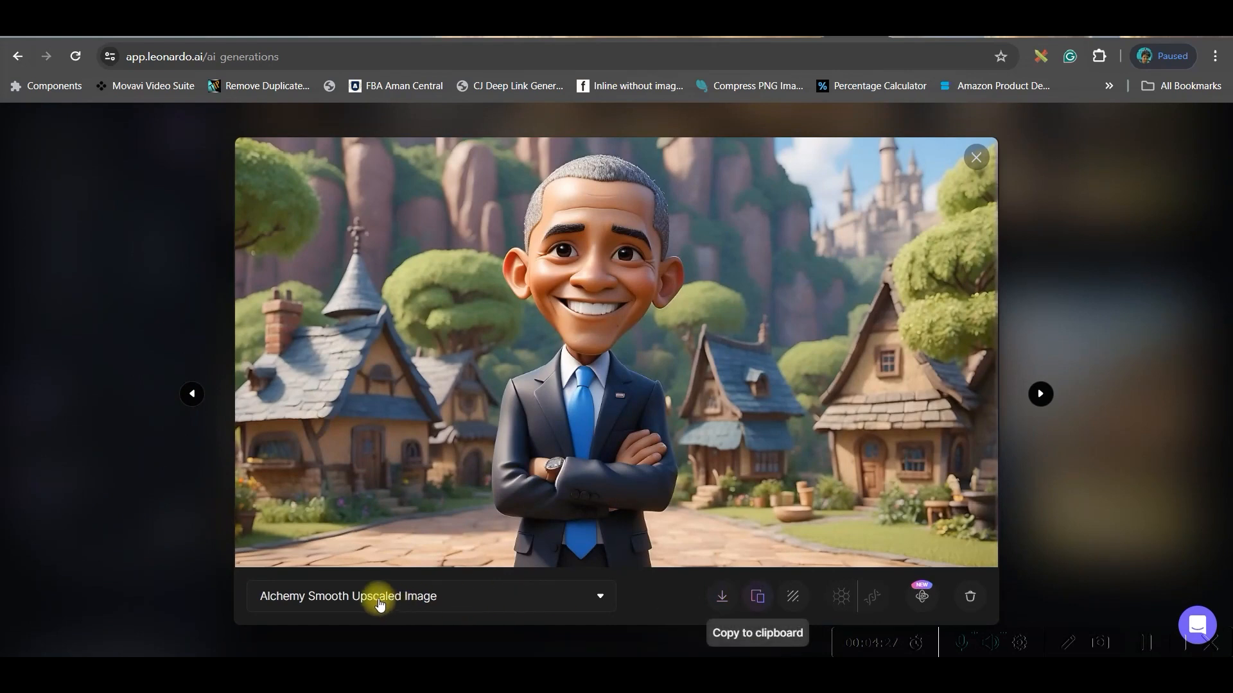
pyautogui.click(720, 600)
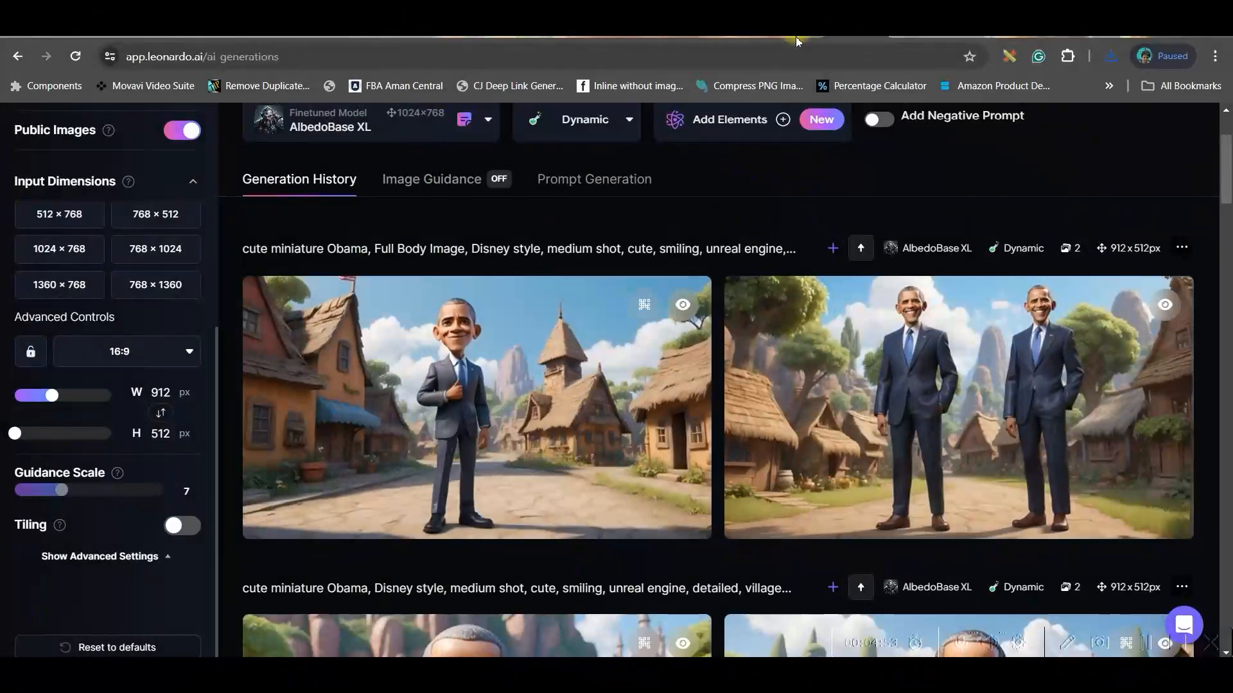
# Switch to the Canva home page.
pyautogui.click(796, 40)
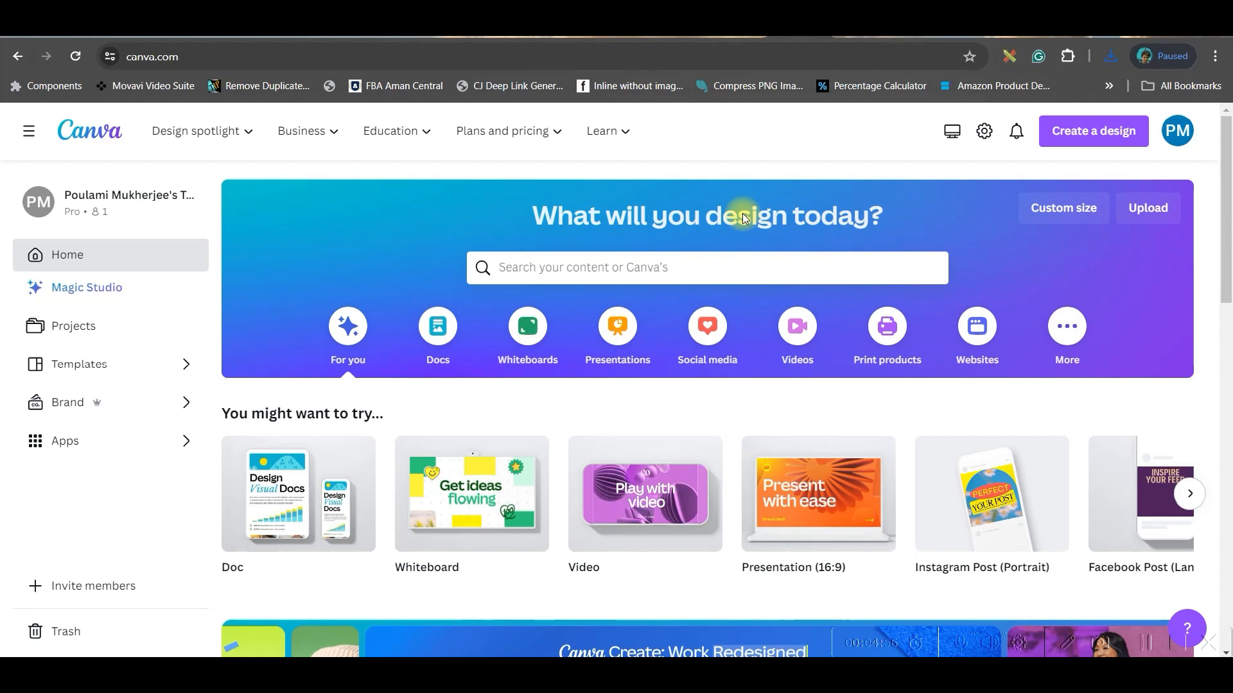
pyautogui.click(744, 268)
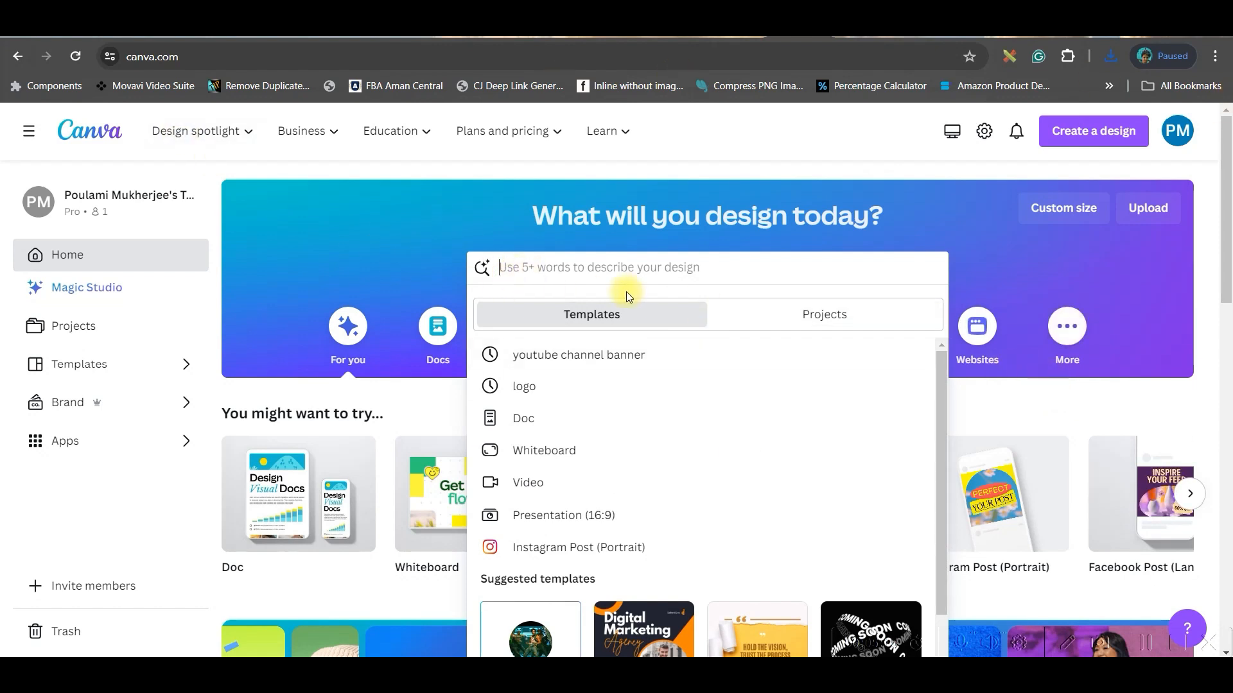
pyautogui.write('Y')
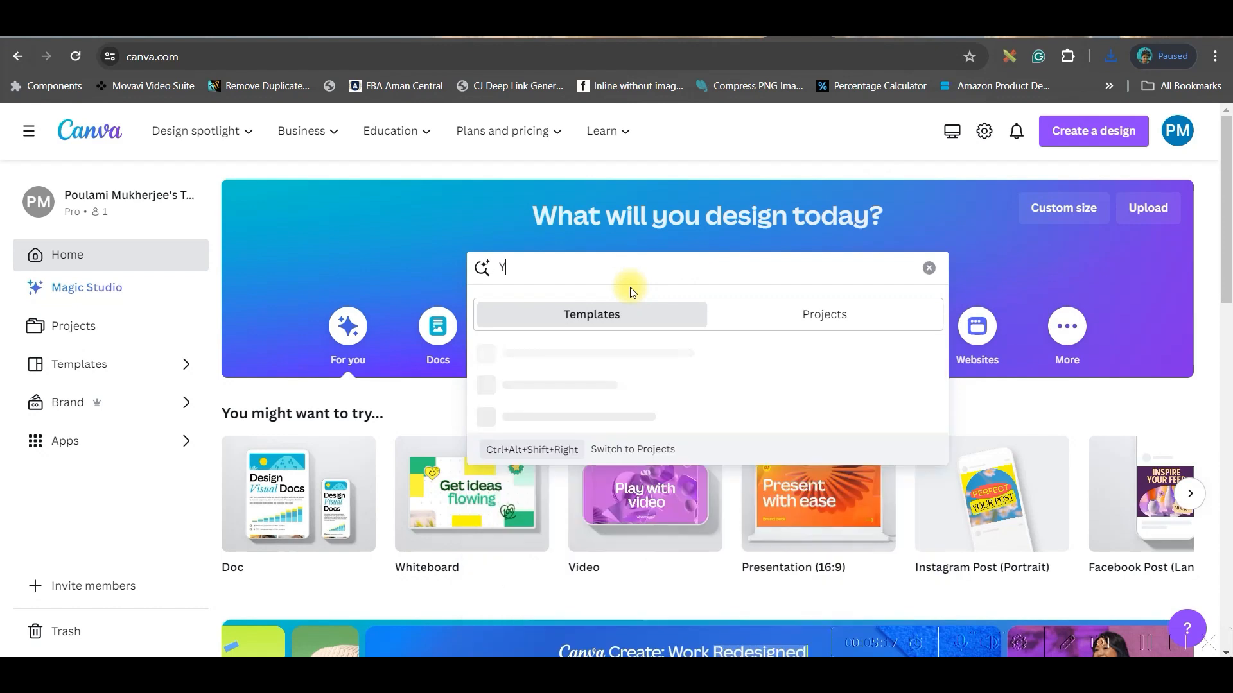
pyautogui.write('ouTub')
pyautogui.press('BackSpace')
pyautogui.press('BackSpace')
pyautogui.press('BackSpace')
pyautogui.press('BackSpace')
pyautogui.press('BackSpace')
pyautogui.press('BackSpace')
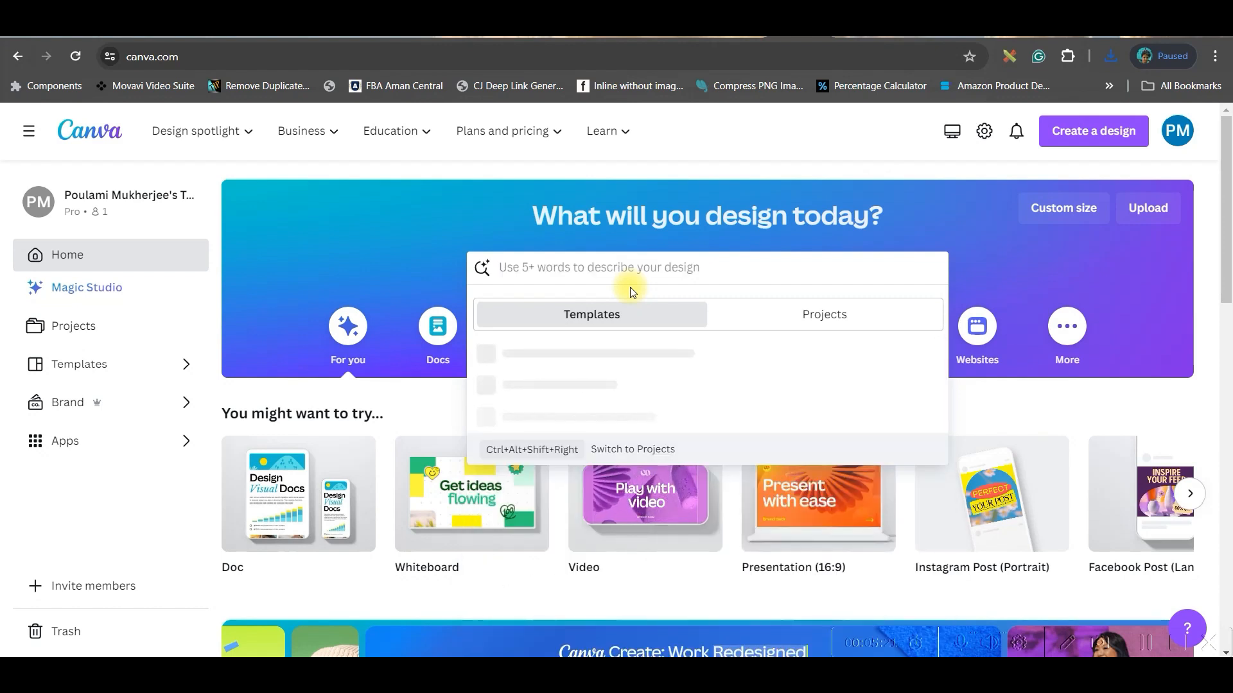
pyautogui.write('Video')
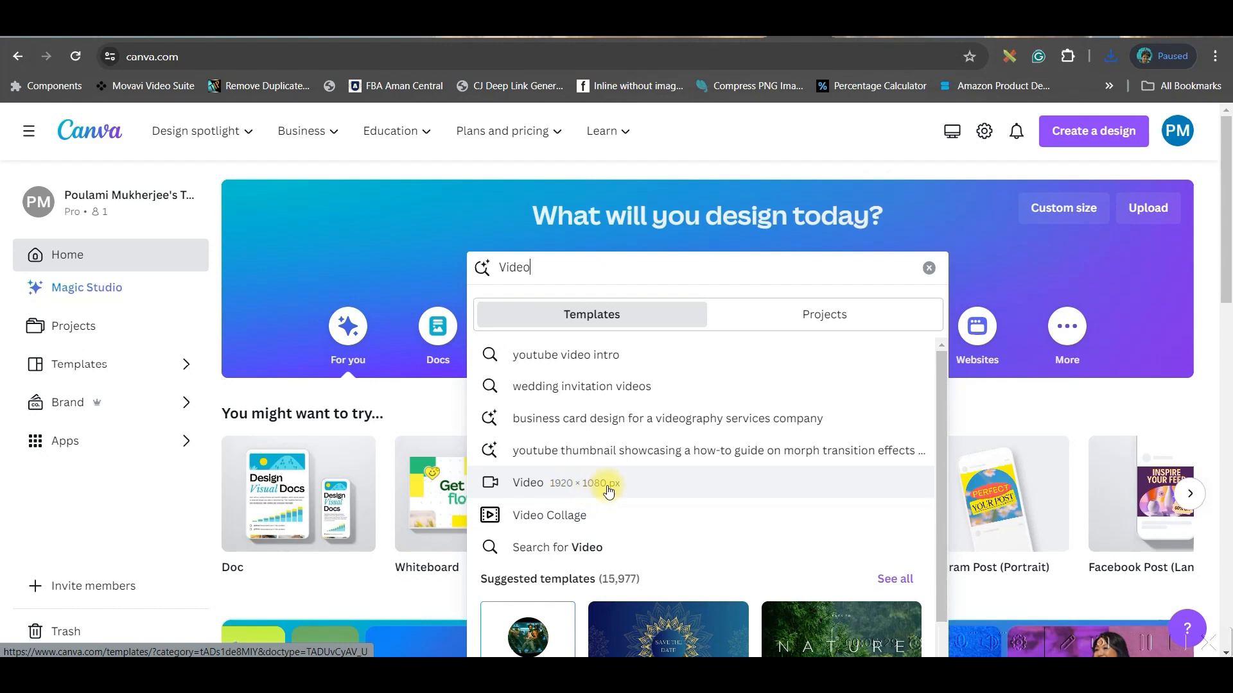
pyautogui.click(927, 269)
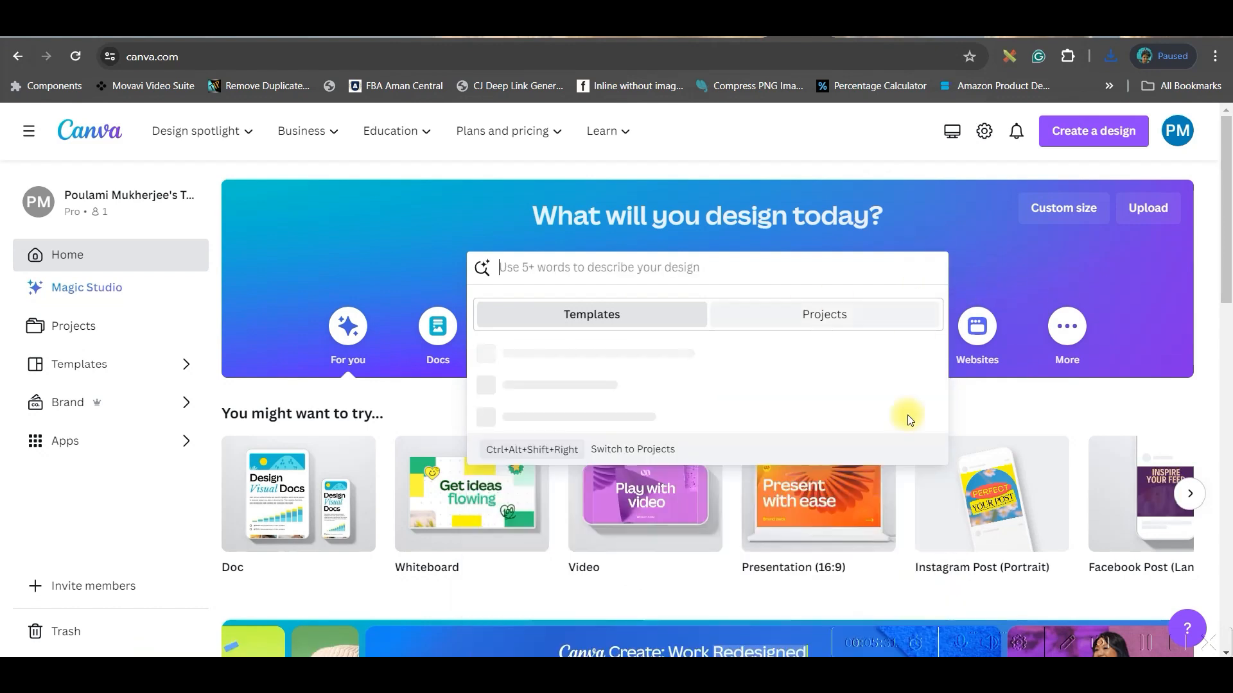
pyautogui.click(1054, 267)
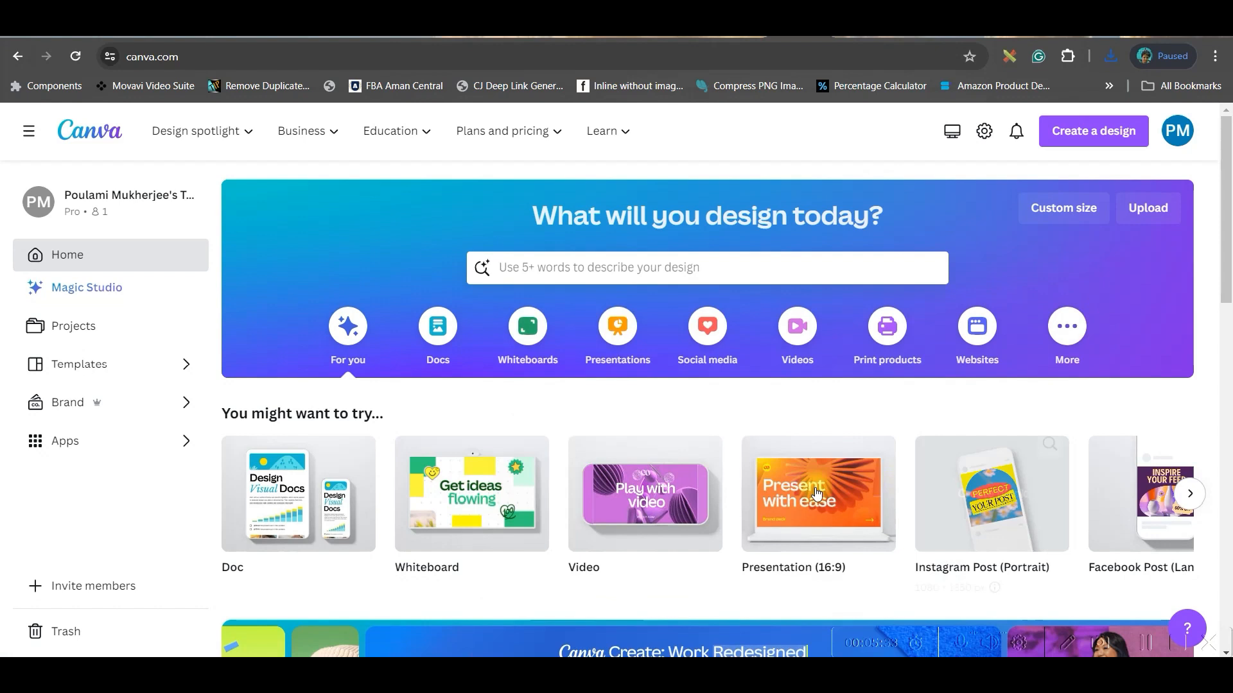
# Create a blank Video design in Canva and open its uploaded media.
pyautogui.click(635, 486)
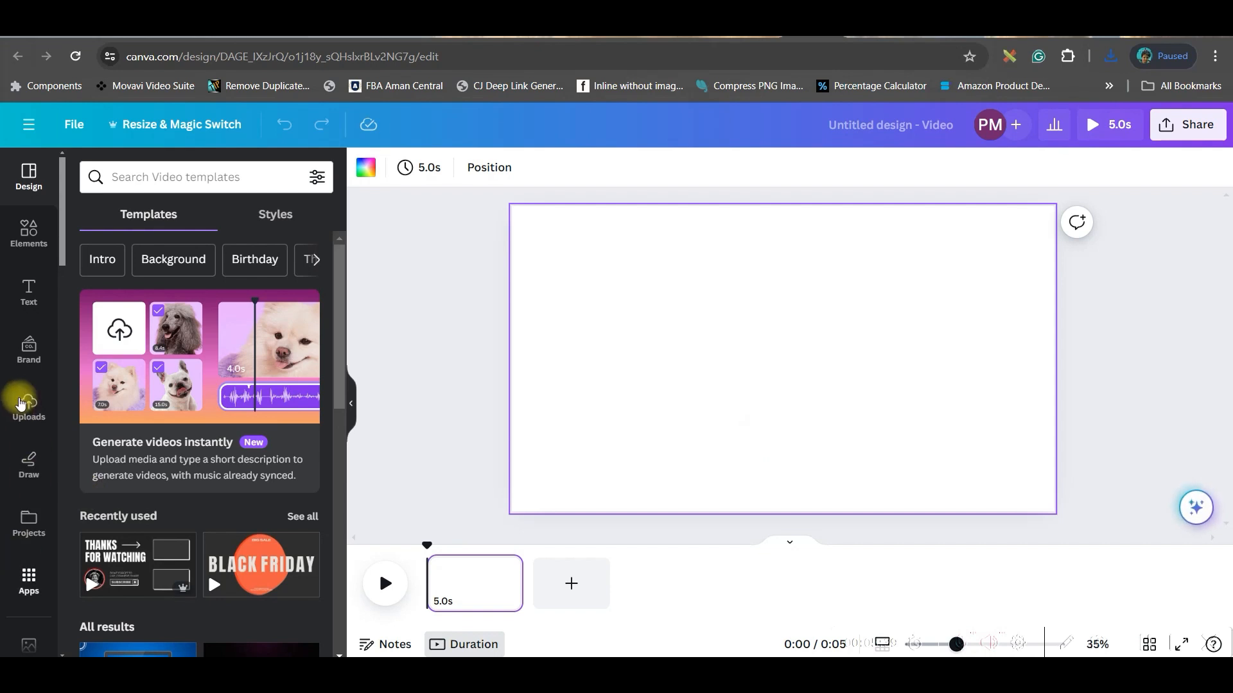
pyautogui.click(27, 406)
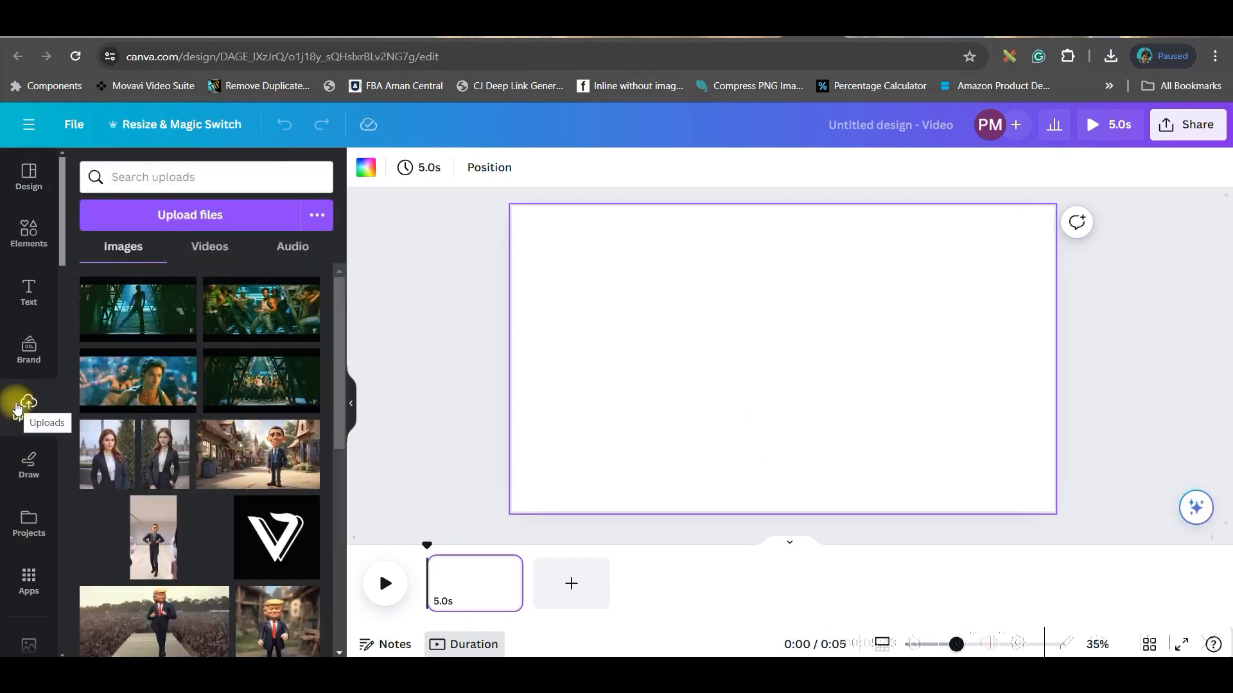
# Upload "936662-cute-miniature-narendra-modi,-(2) (1).png" from the POLITICIANS folder and add it to the video page.
pyautogui.click(195, 223)
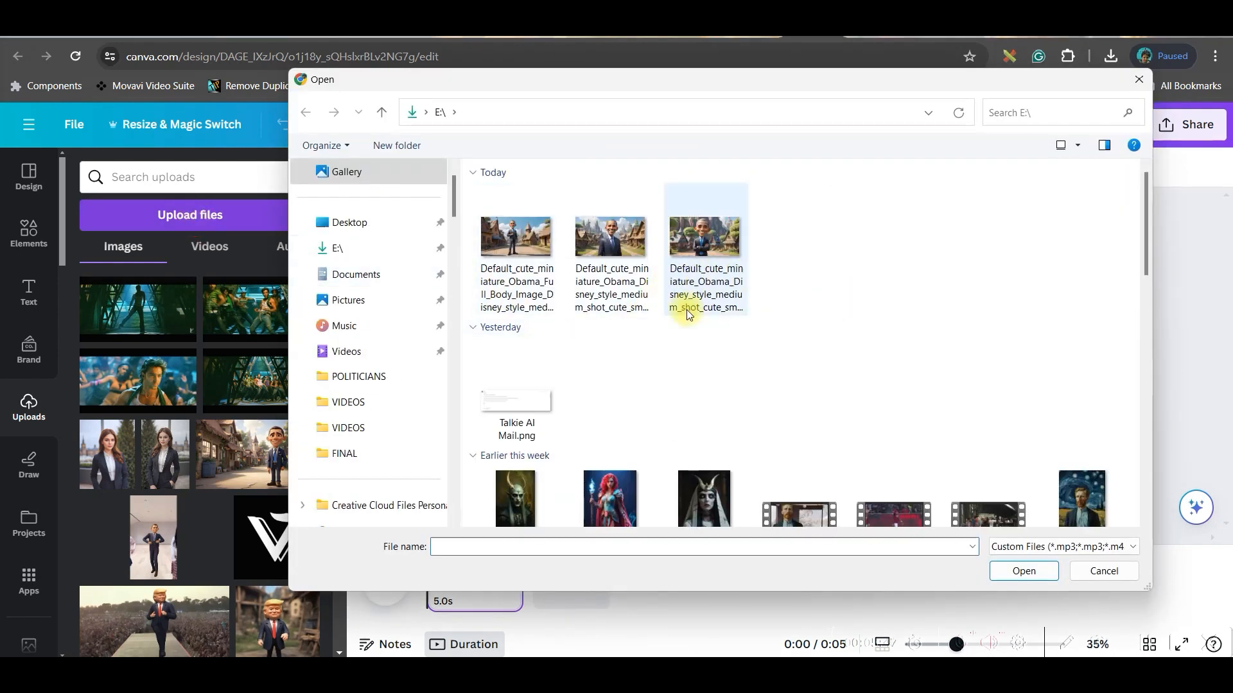
pyautogui.click(362, 384)
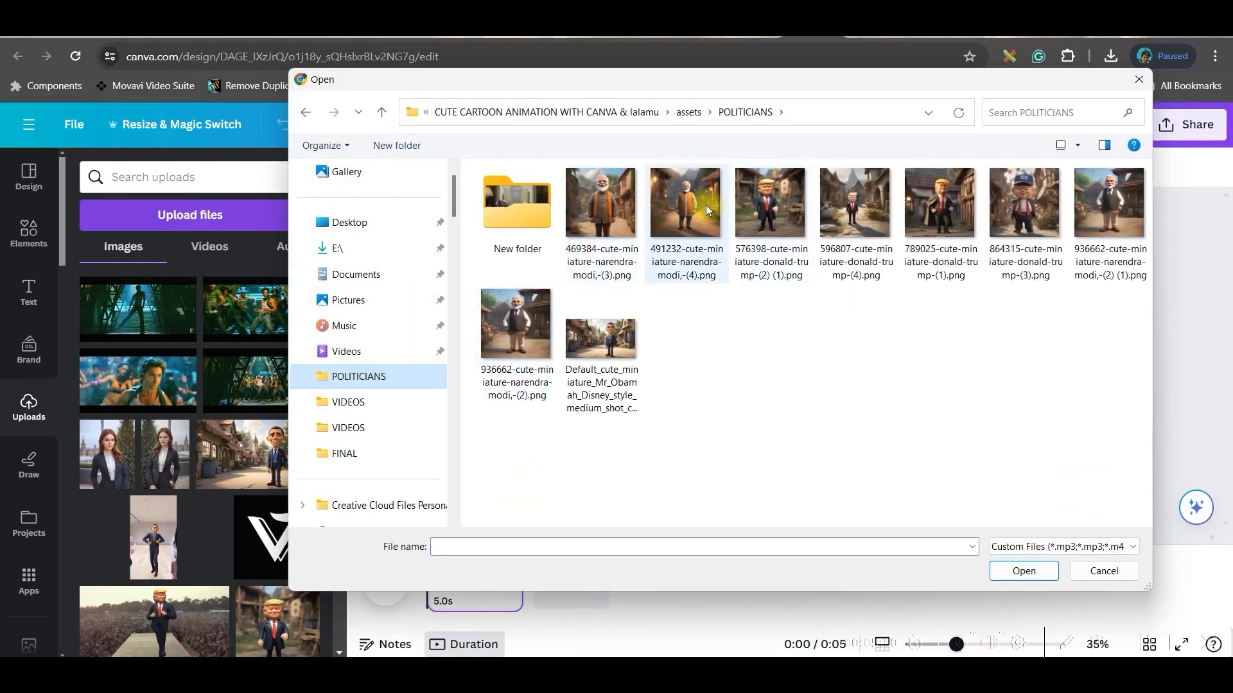
pyautogui.doubleClick(1109, 203)
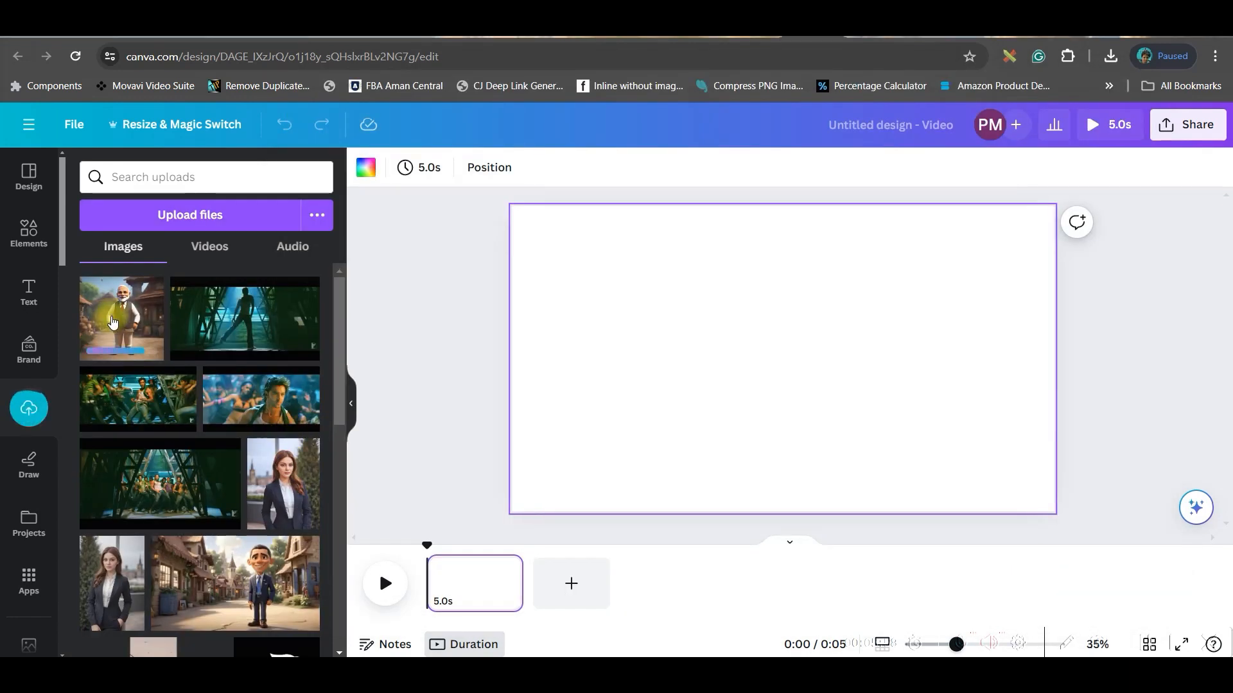
pyautogui.click(112, 321)
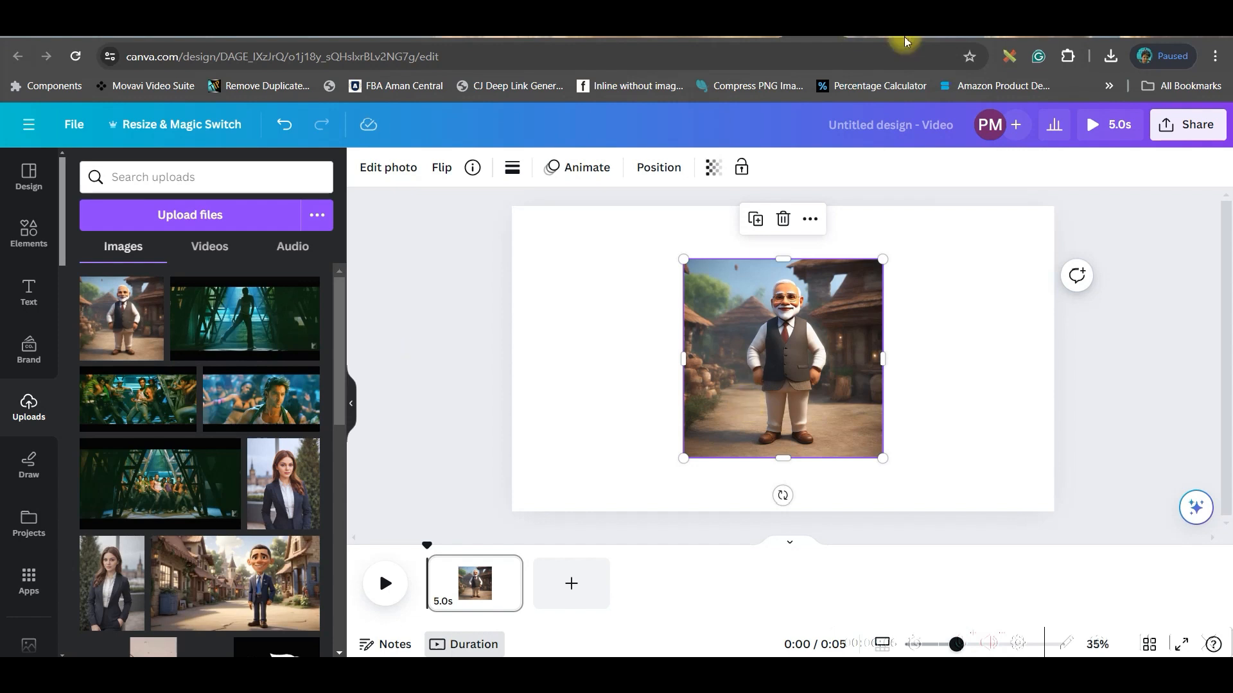
# Switch to Leonardo.Ai and examine the aspect ratio options and the enlarged full-body Obama image.
pyautogui.click(878, 38)
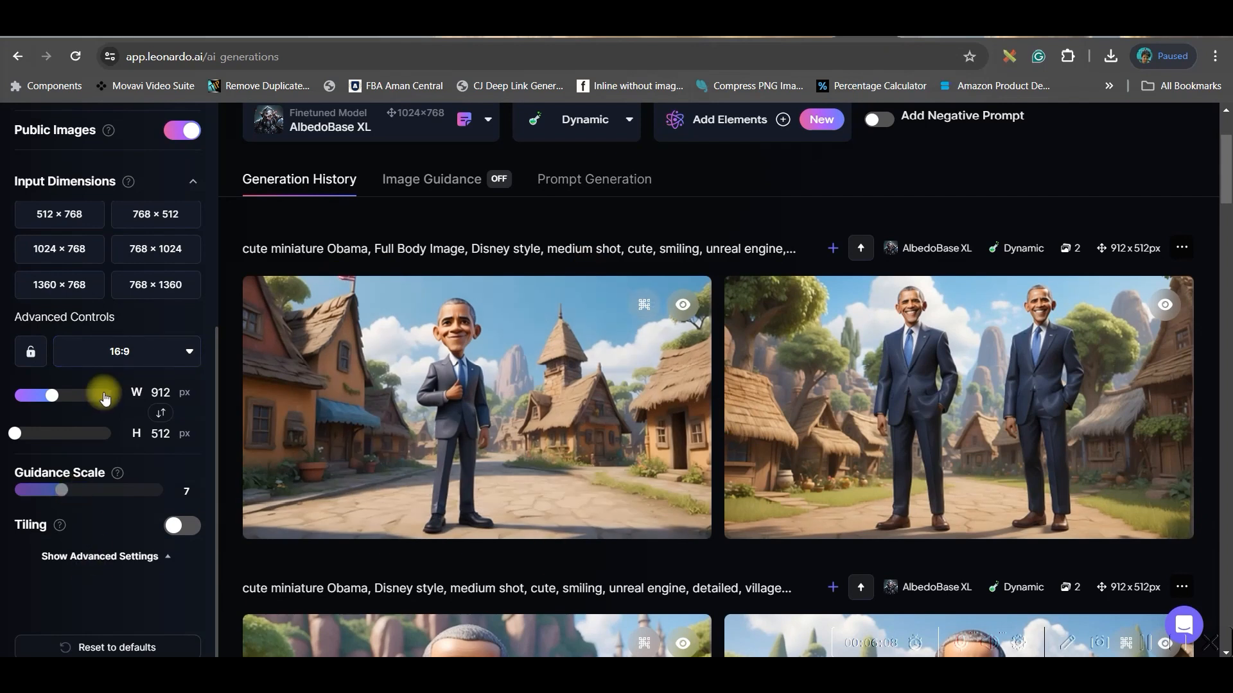
pyautogui.click(149, 353)
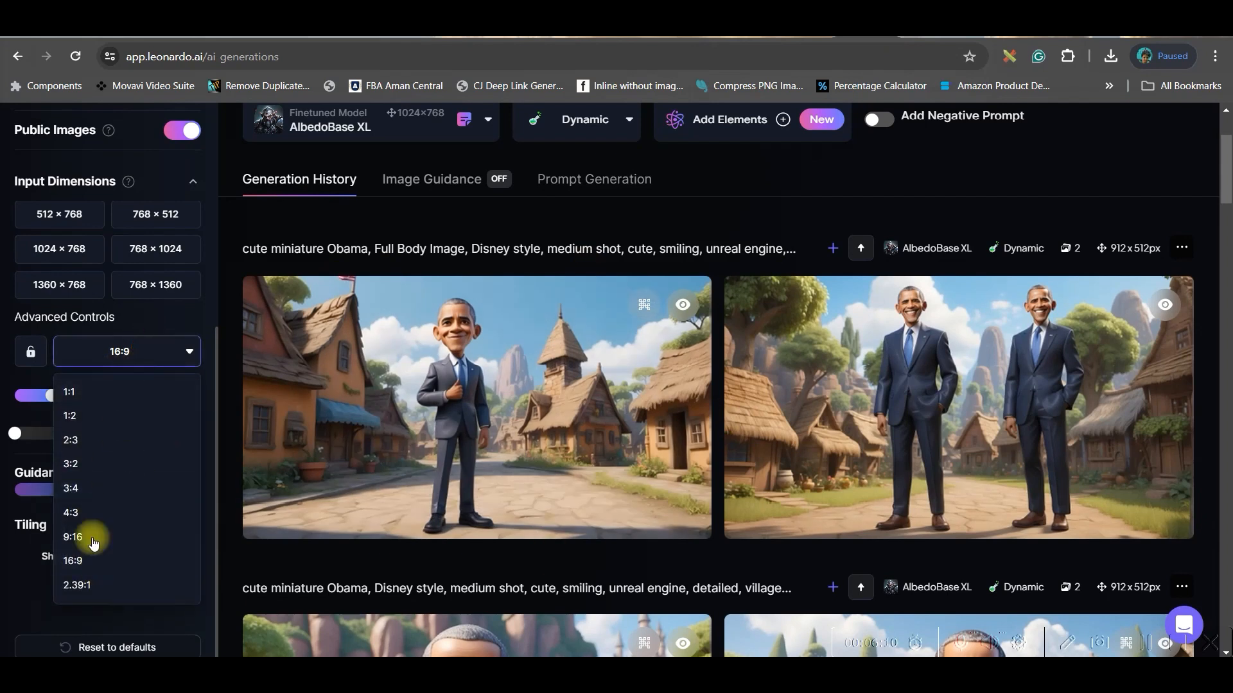
pyautogui.click(430, 396)
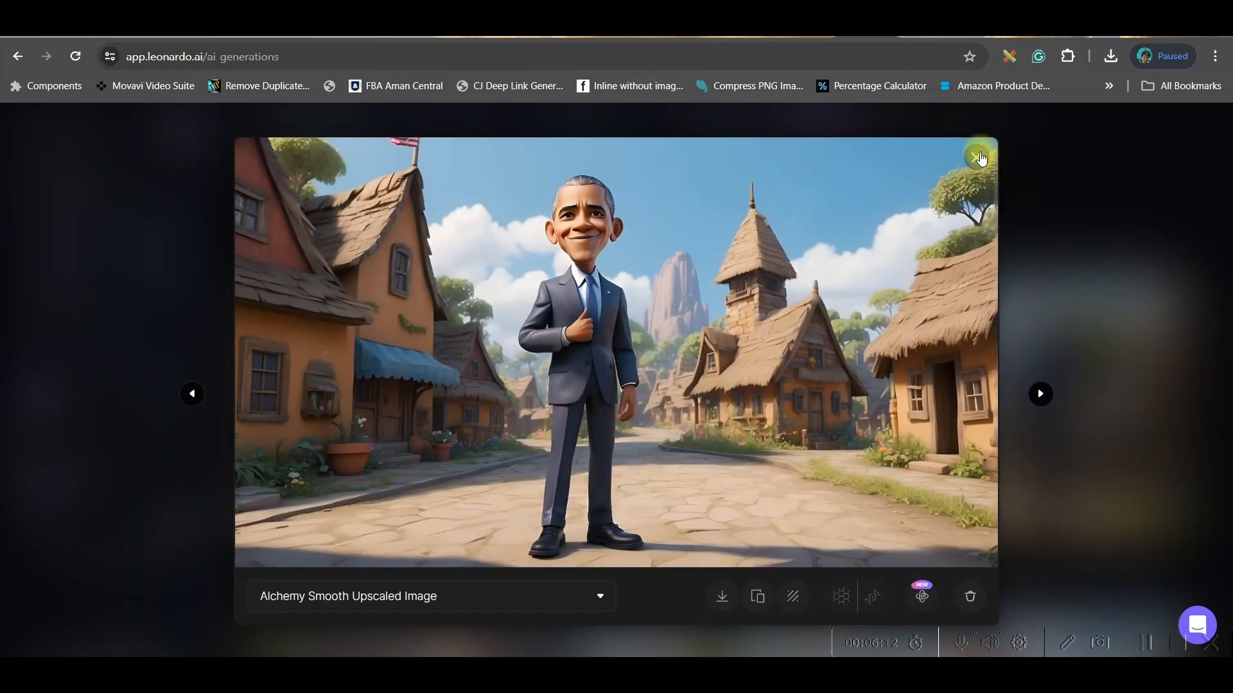
pyautogui.click(975, 155)
# Return to the Canva video design and open the photo editing options for the placed Modi image.
pyautogui.click(814, 38)
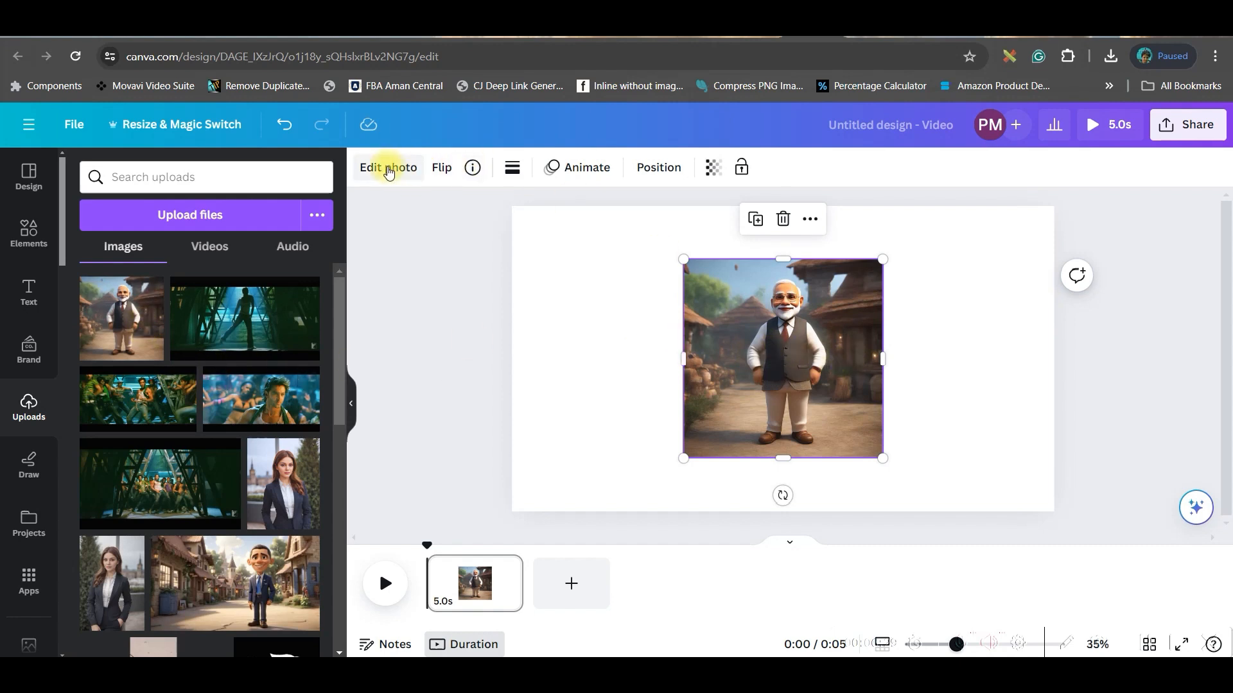
pyautogui.click(388, 169)
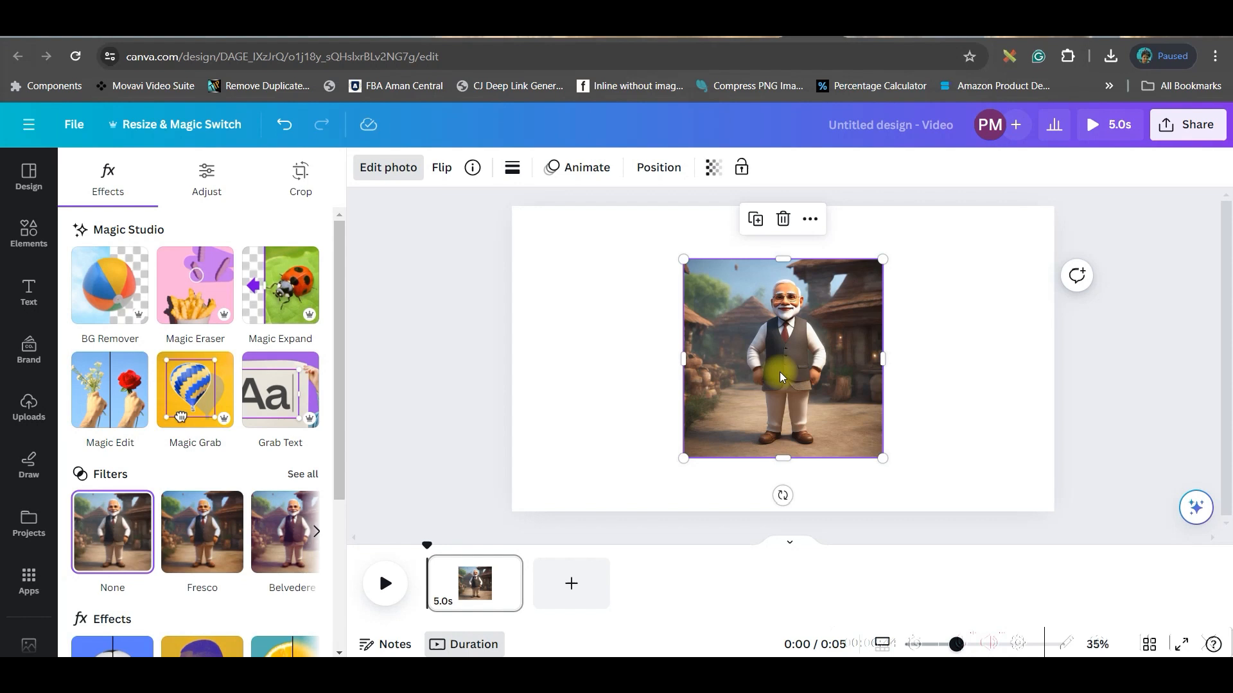
# Switch to Wonder AI Art Generator and search for "messi" instead of "Obama".
pyautogui.click(918, 33)
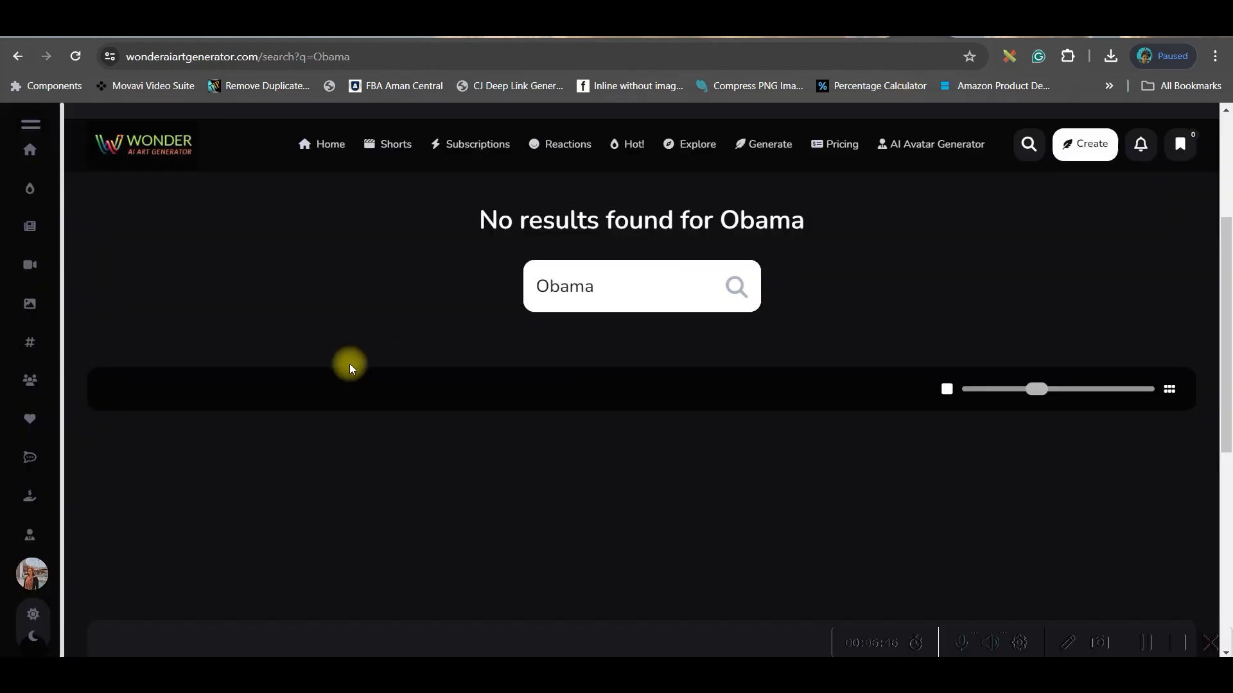
pyautogui.moveTo(667, 287); pyautogui.dragTo(494, 292)
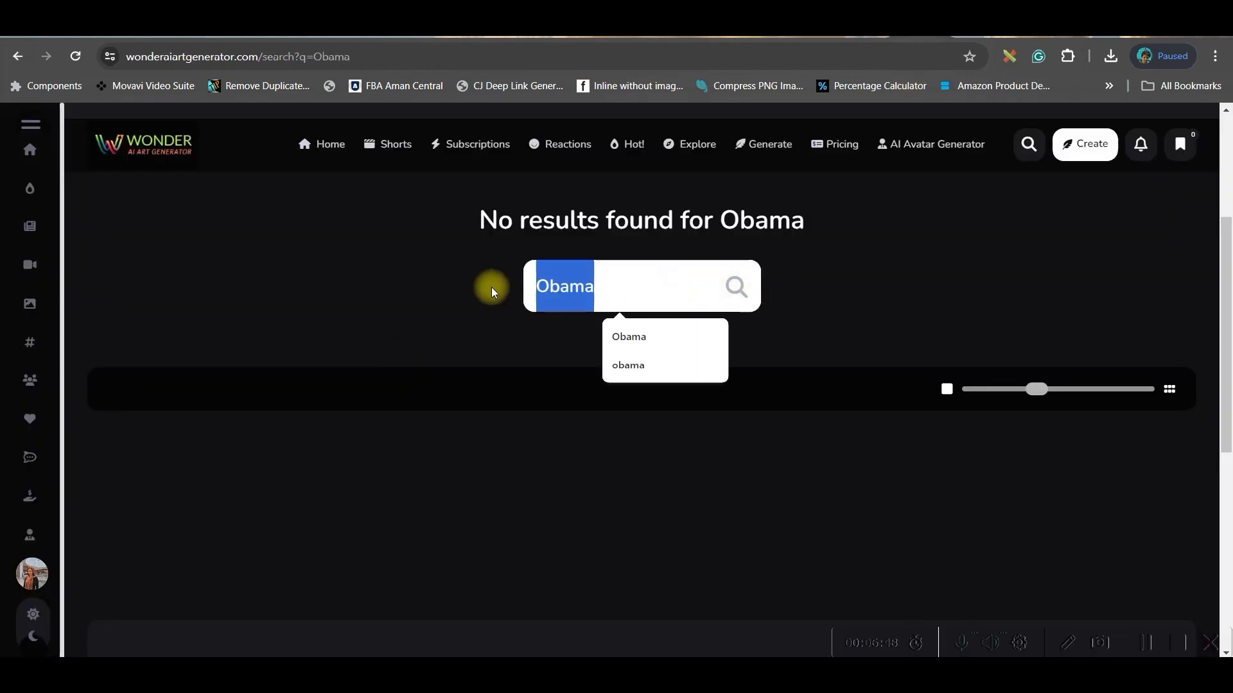
pyautogui.write('m')
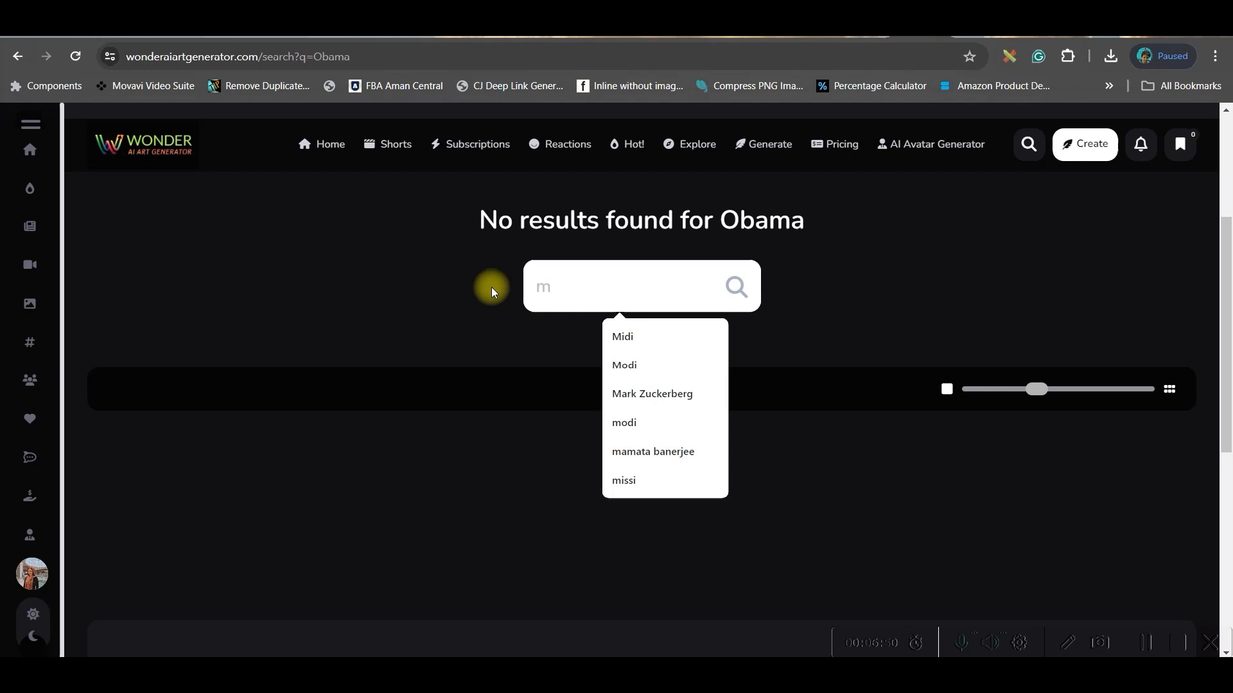
pyautogui.write('essi')
pyautogui.click(737, 287)
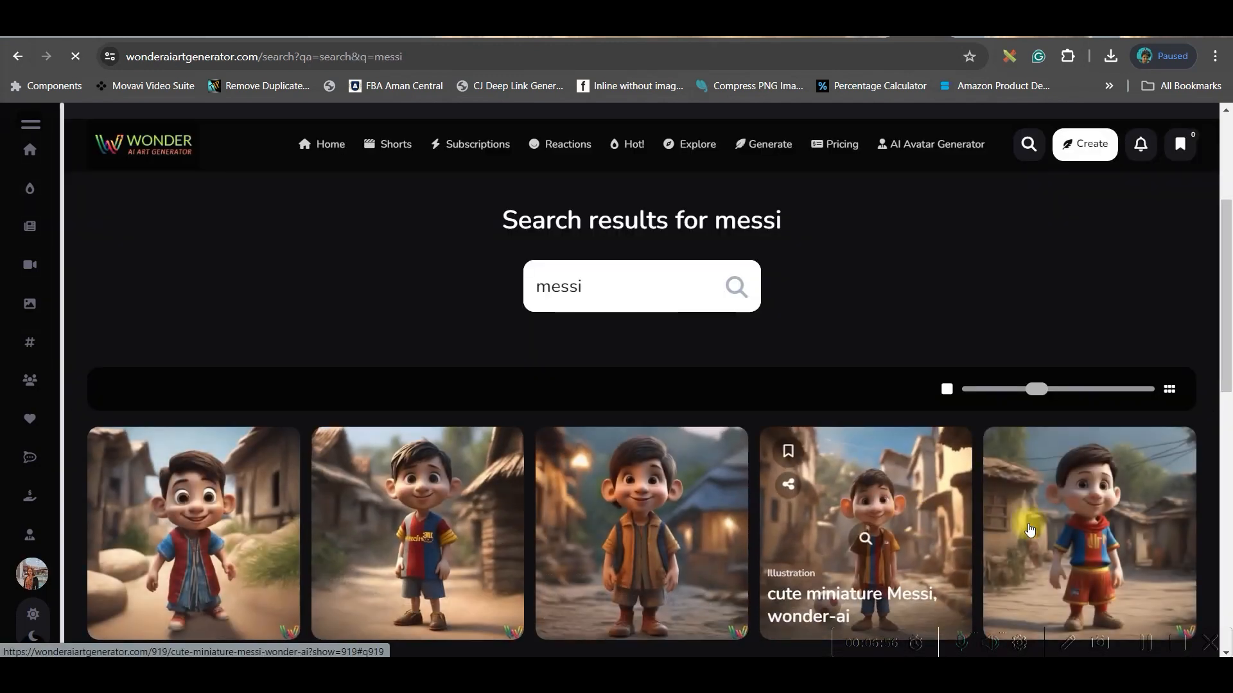
# Open the second cute miniature Messi result and view its prompt and full-body images.
pyautogui.scroll(-3, 1030, 530)
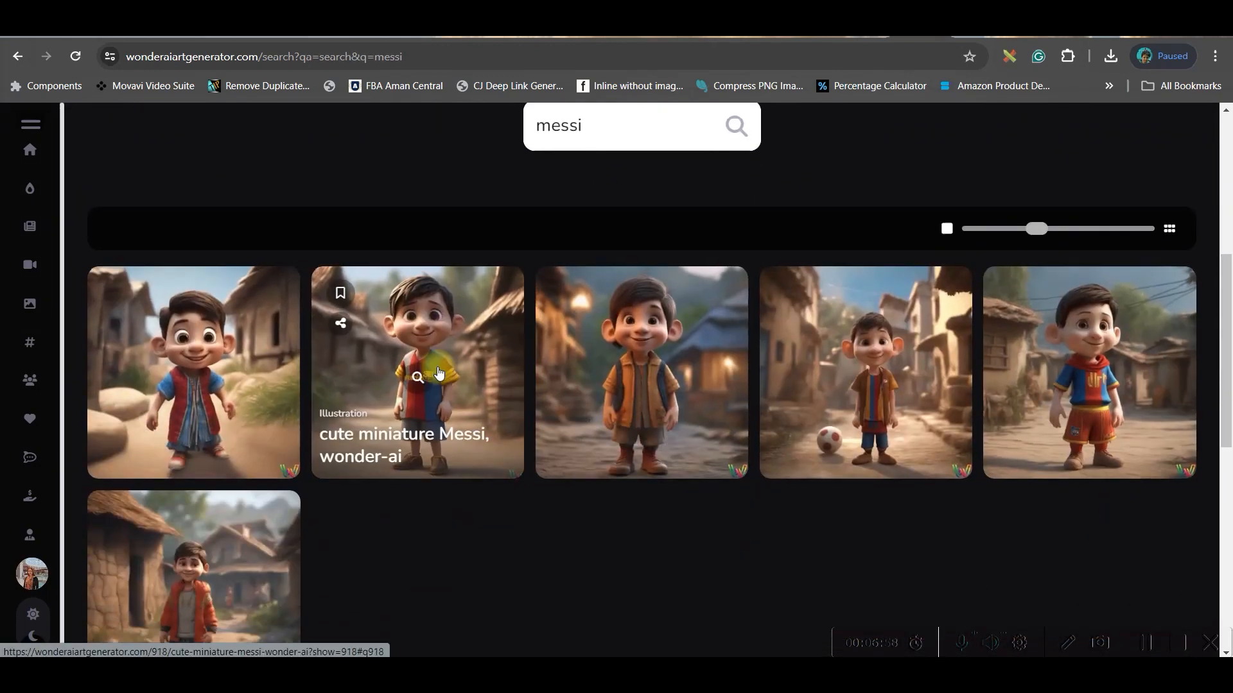
pyautogui.click(442, 384)
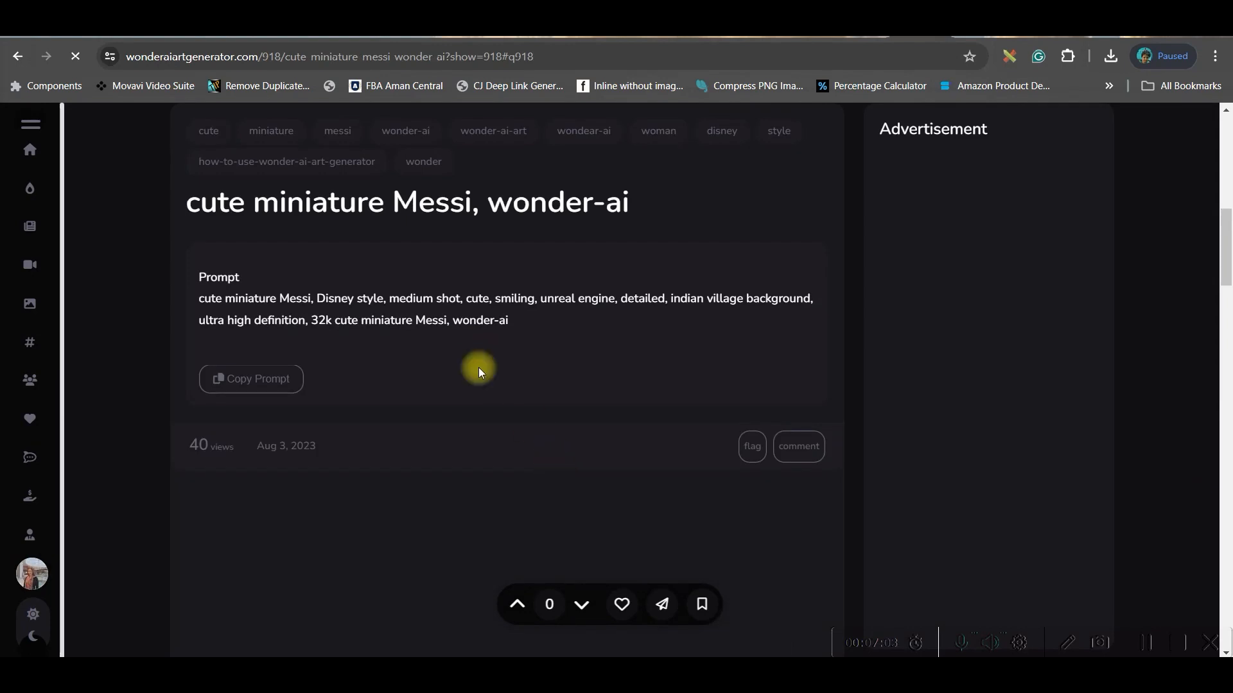
pyautogui.scroll(5, 479, 367)
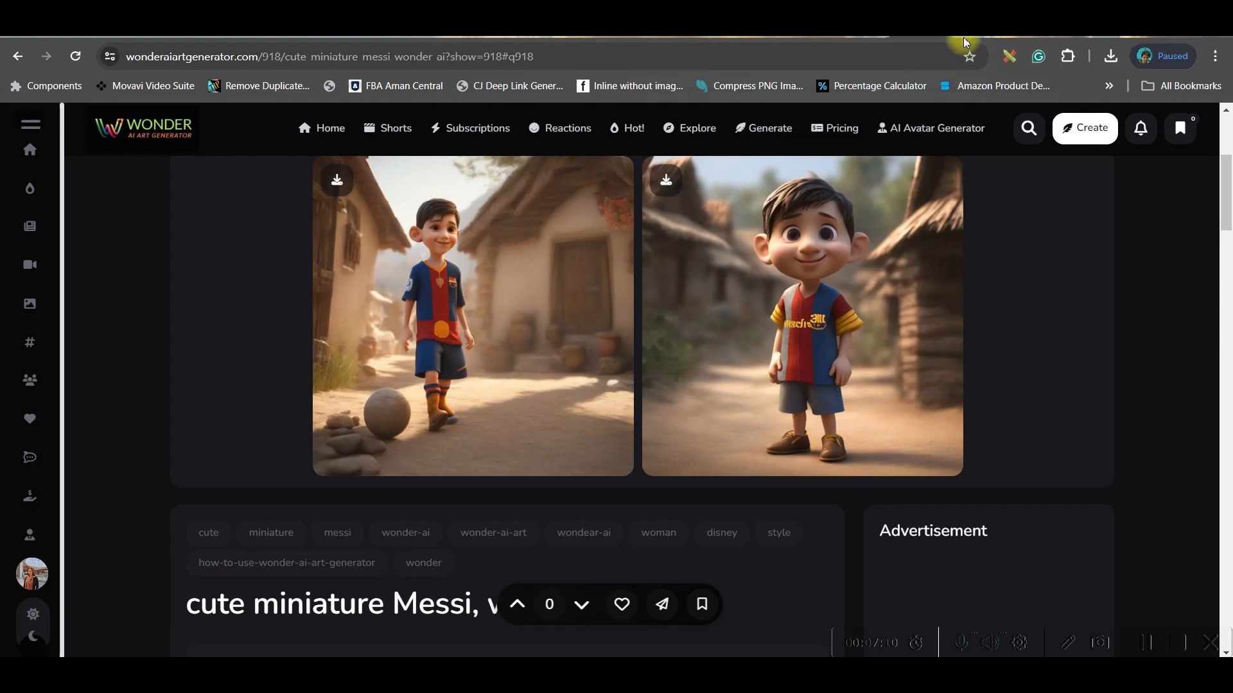
# Return to the Canva video design and review the filters and effects available for the Modi image.
pyautogui.click(823, 27)
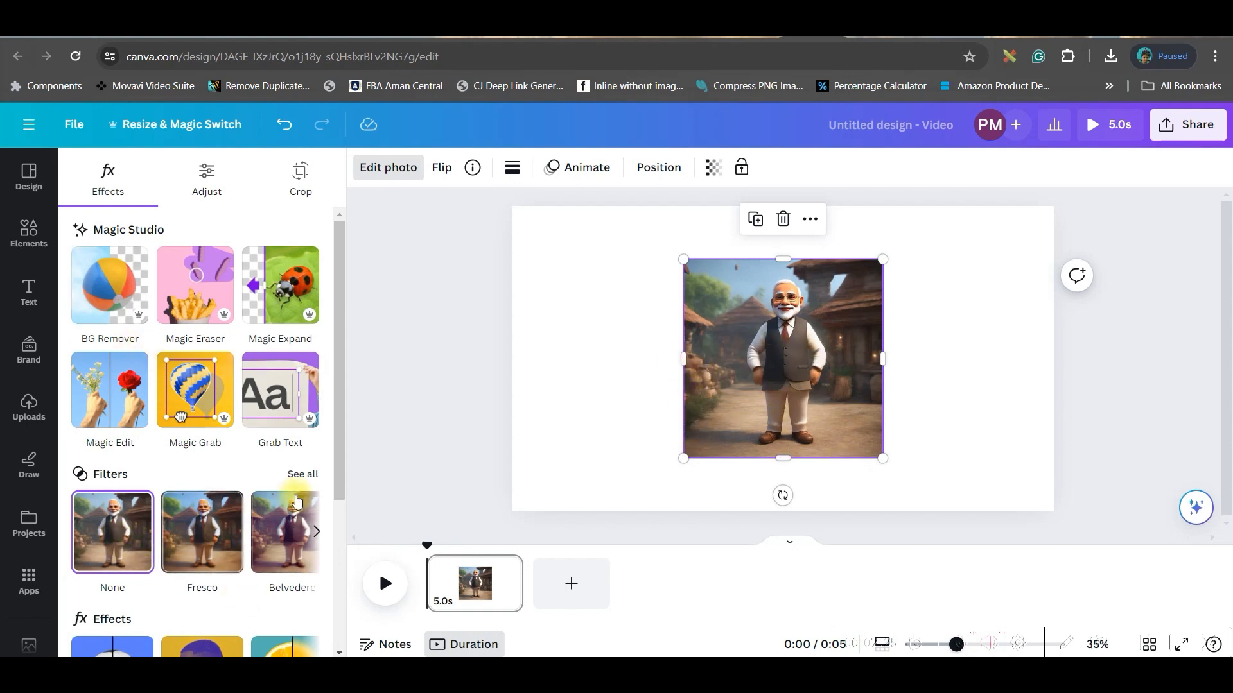
pyautogui.click(303, 476)
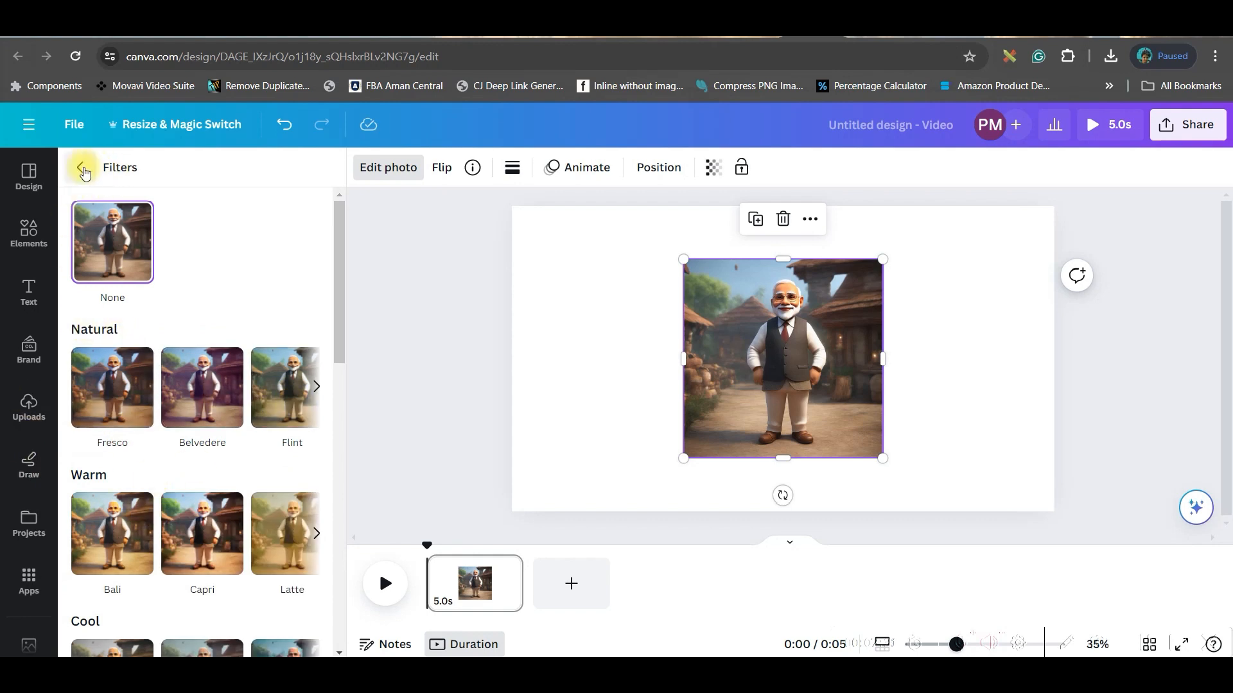
pyautogui.click(80, 169)
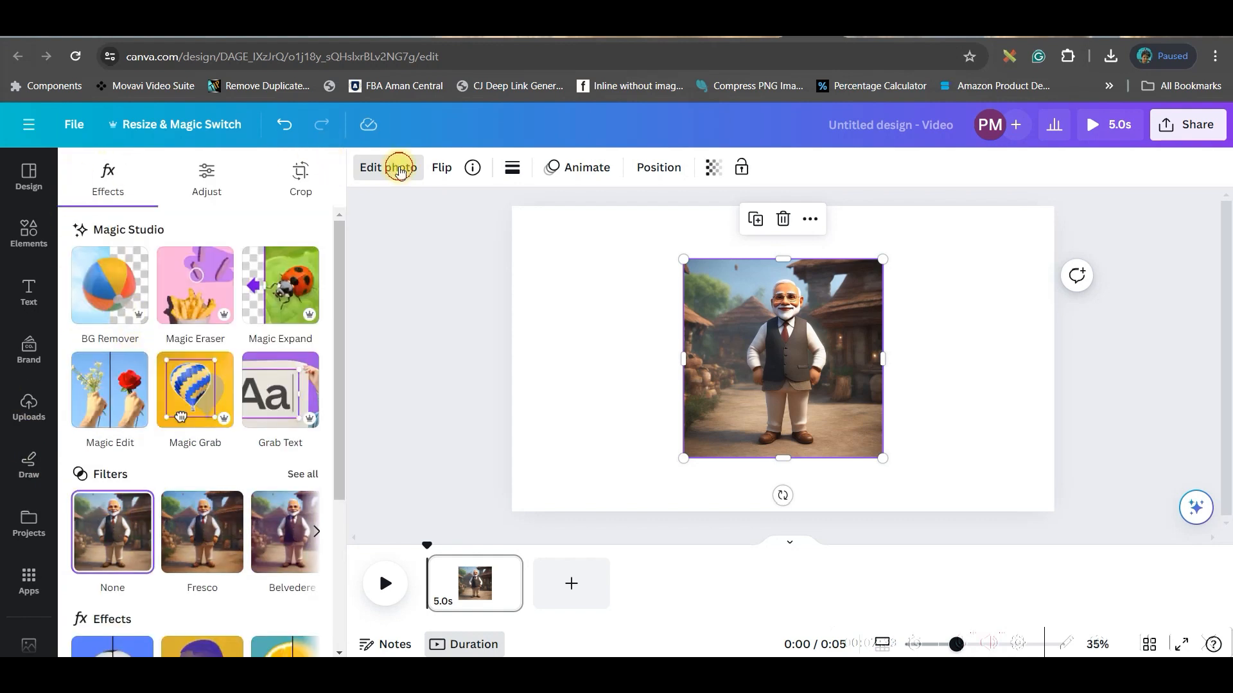
pyautogui.click(399, 169)
pyautogui.click(398, 167)
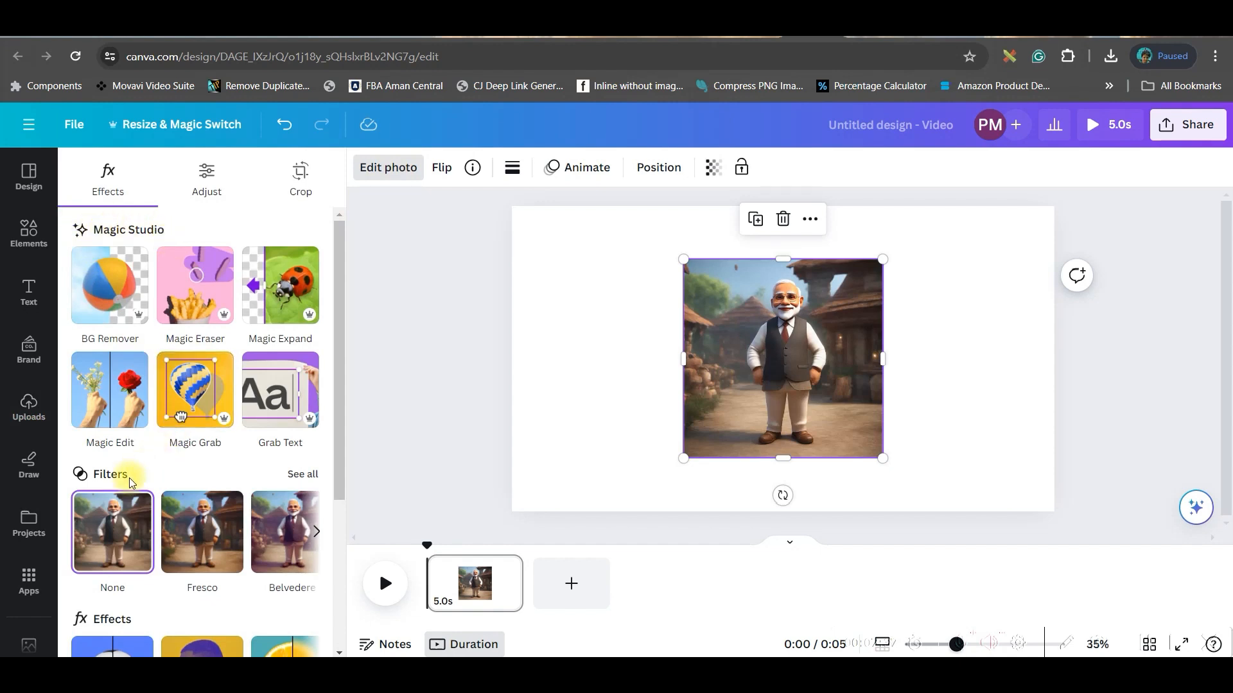
pyautogui.scroll(-1, 110, 549)
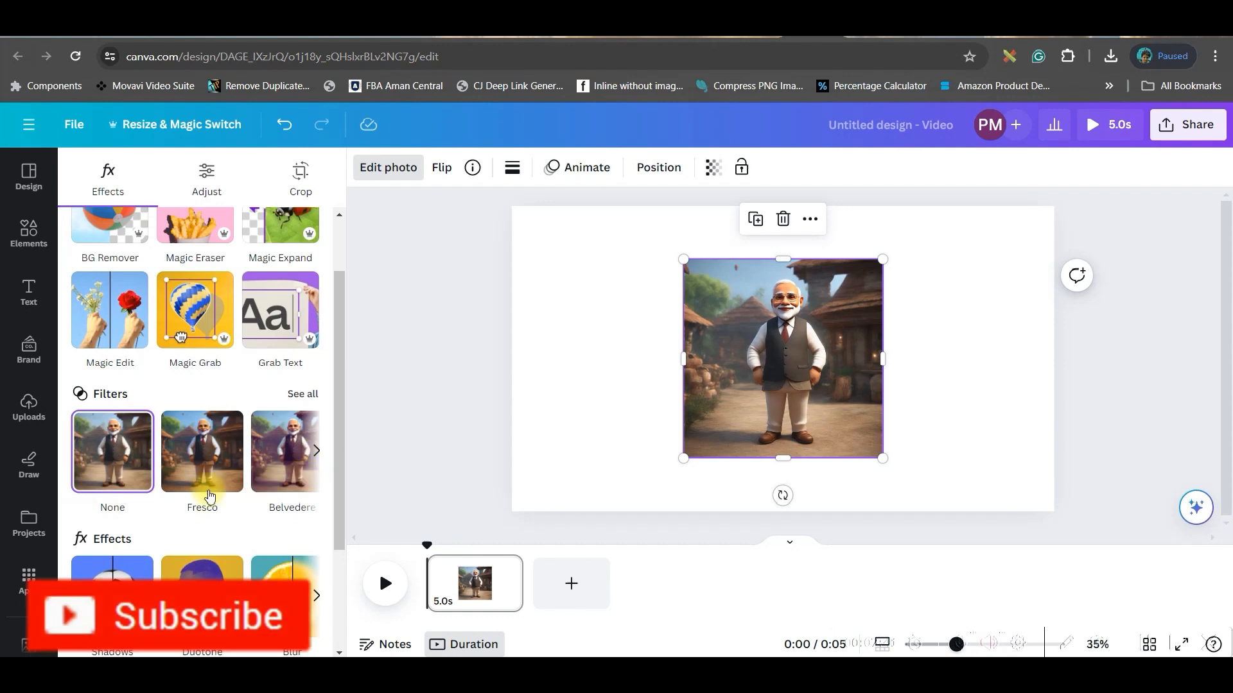
# Expand the Modi image to the Whole Page size with Magic Expand.
pyautogui.scroll(1, 294, 401)
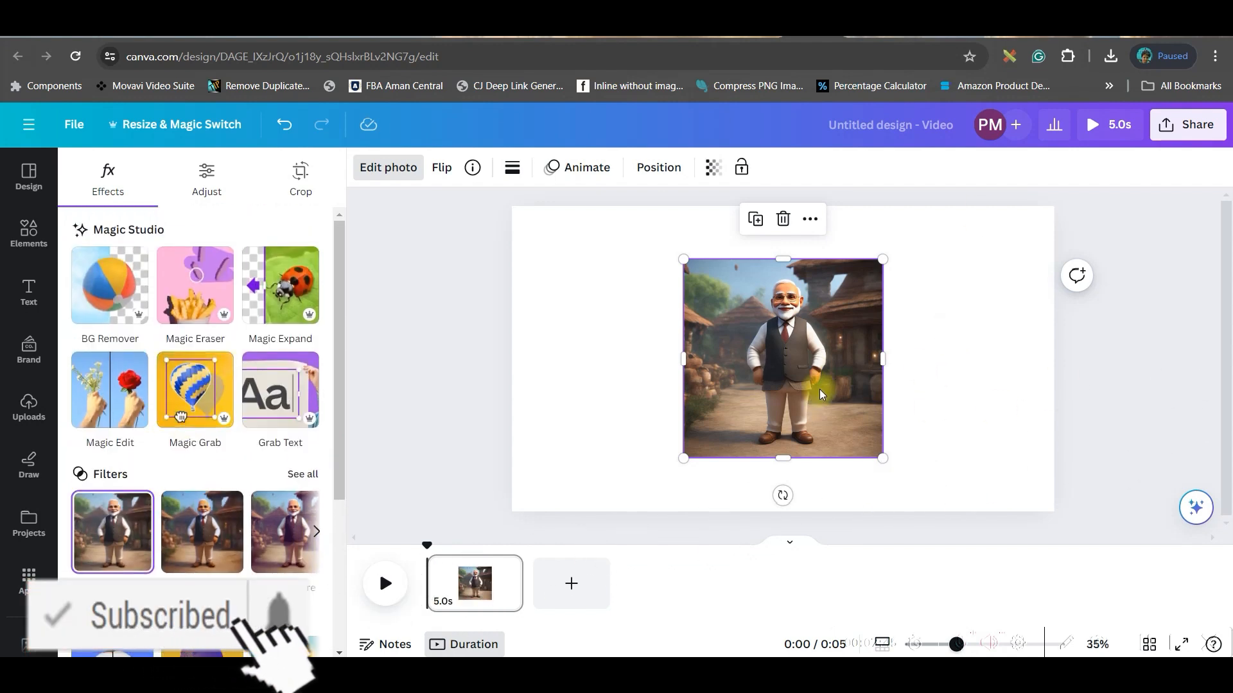
pyautogui.click(287, 299)
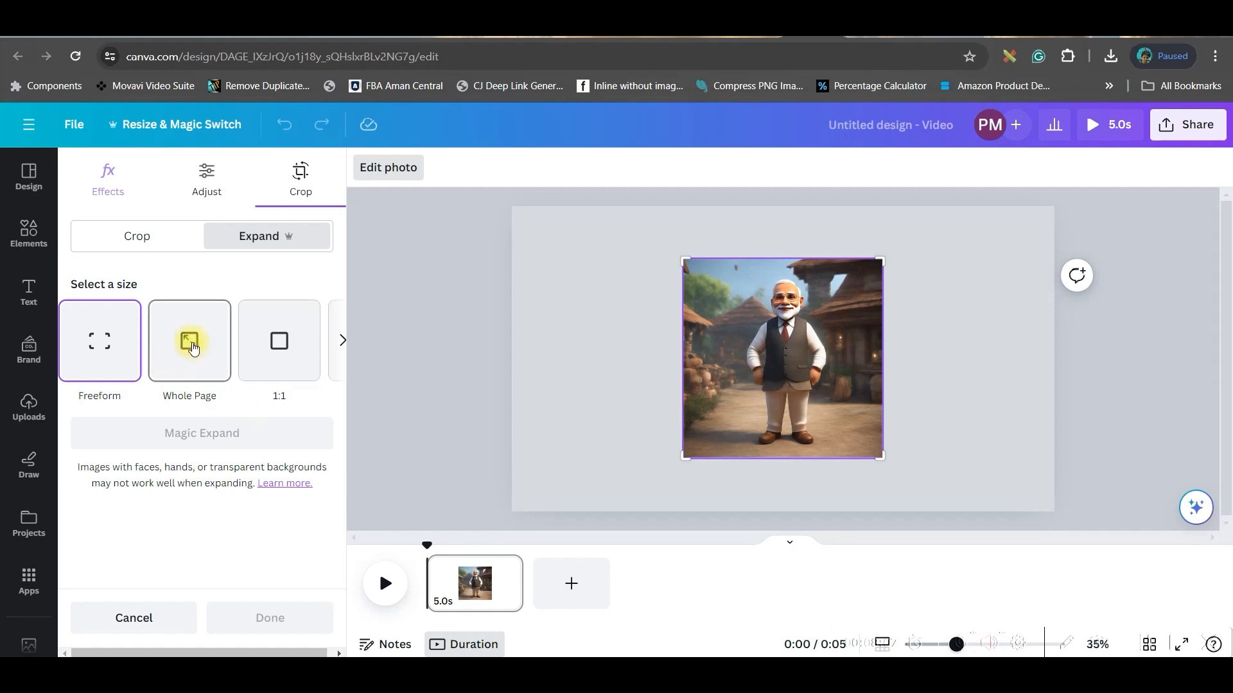
pyautogui.click(339, 341)
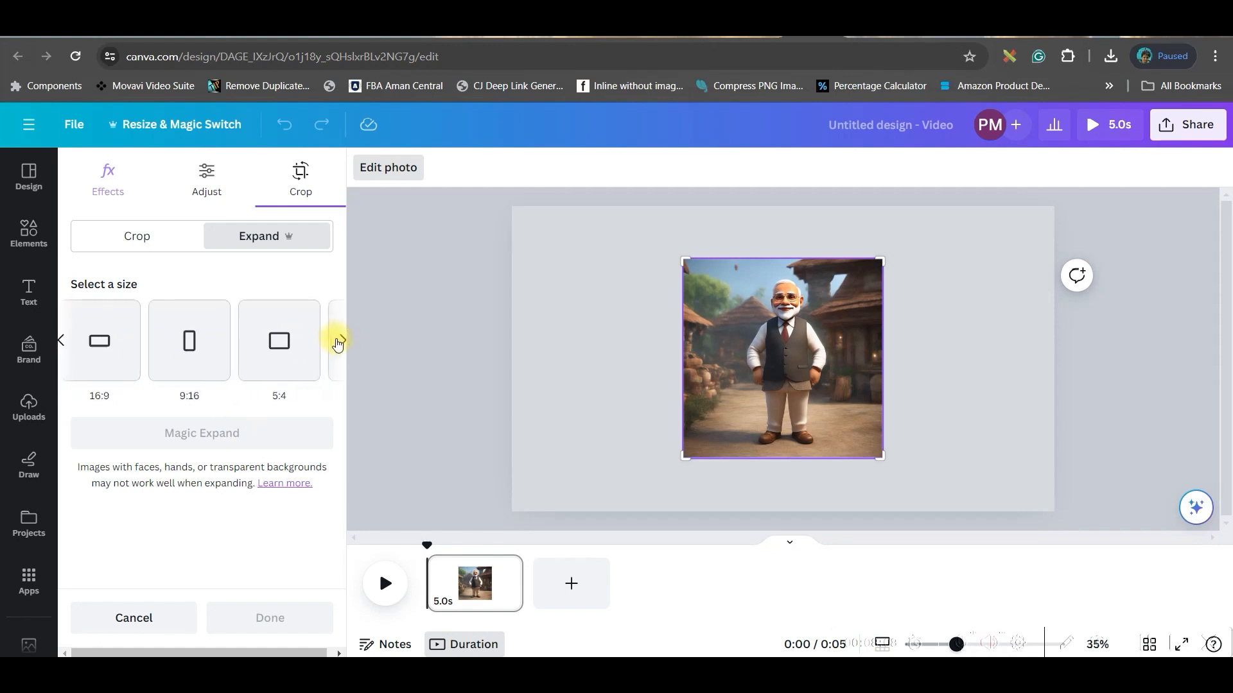
pyautogui.click(66, 340)
pyautogui.click(192, 350)
pyautogui.click(228, 437)
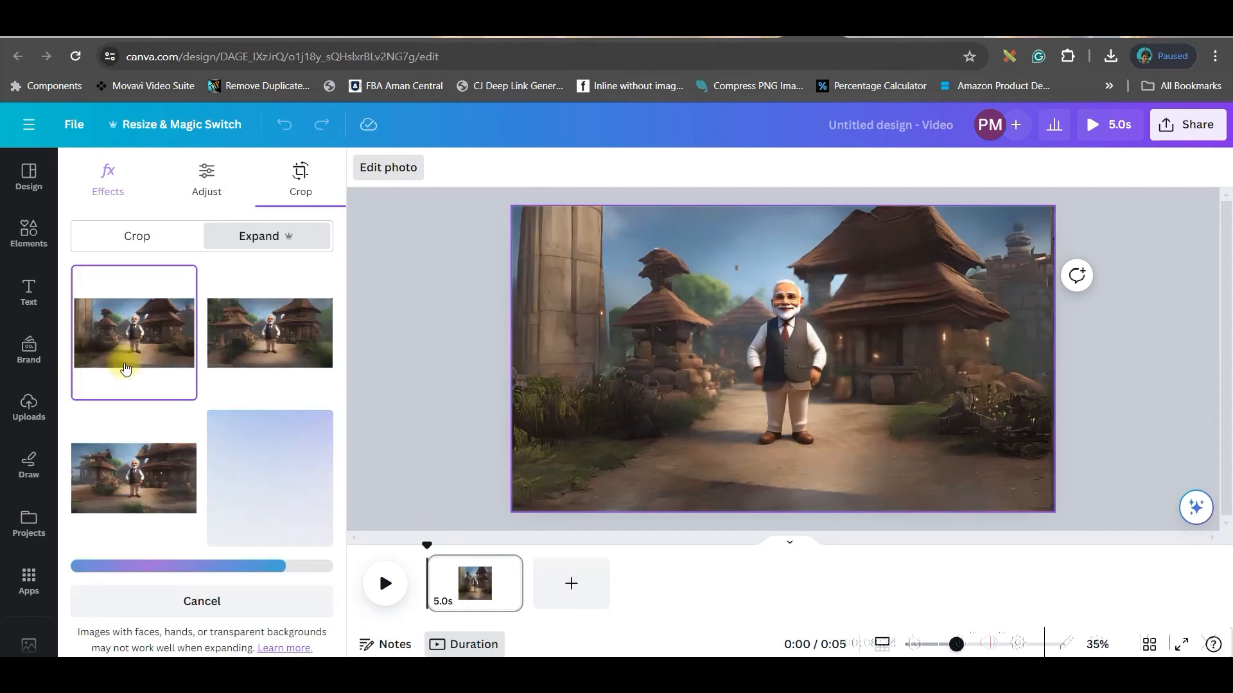
# Compare the generated expansion results and apply the first one, with the stone column, to the image.
pyautogui.click(292, 331)
pyautogui.click(193, 464)
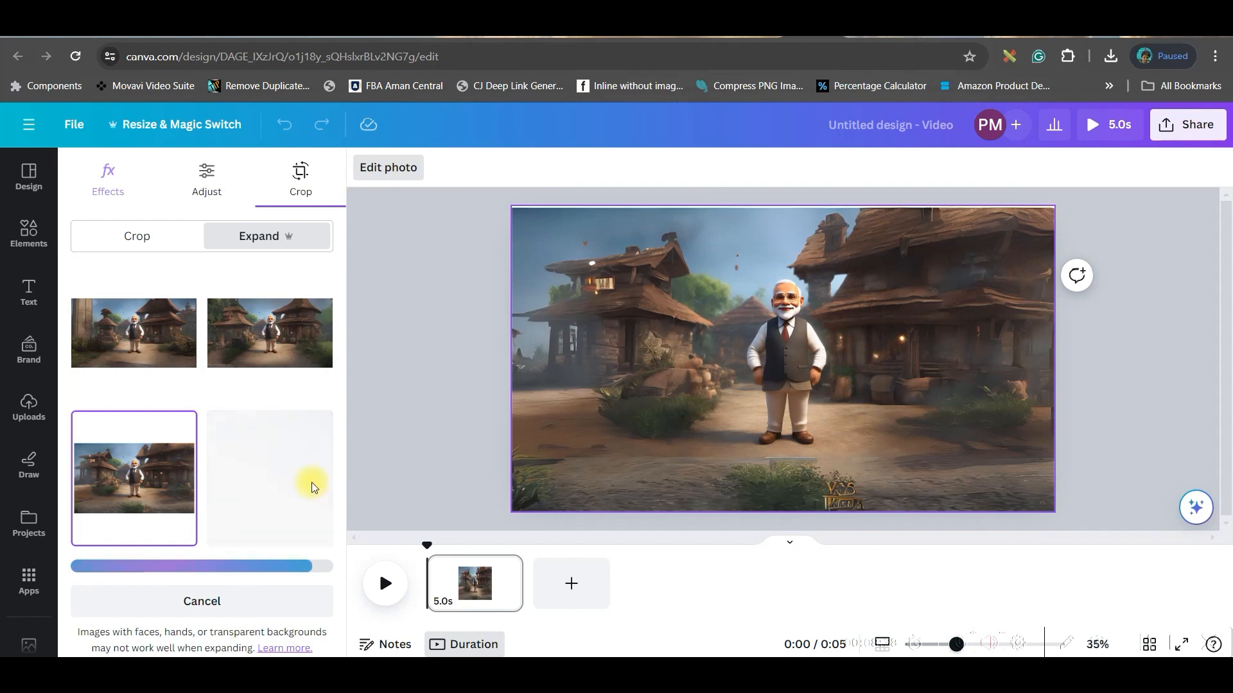
pyautogui.click(290, 348)
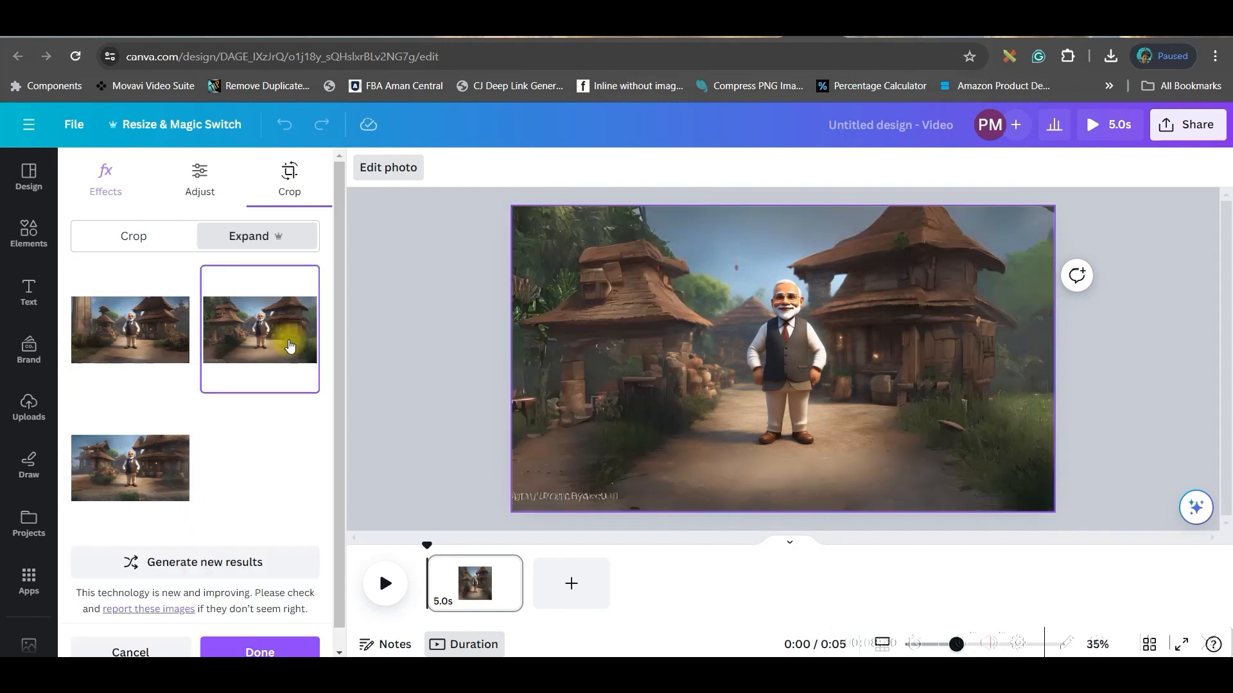
pyautogui.click(244, 469)
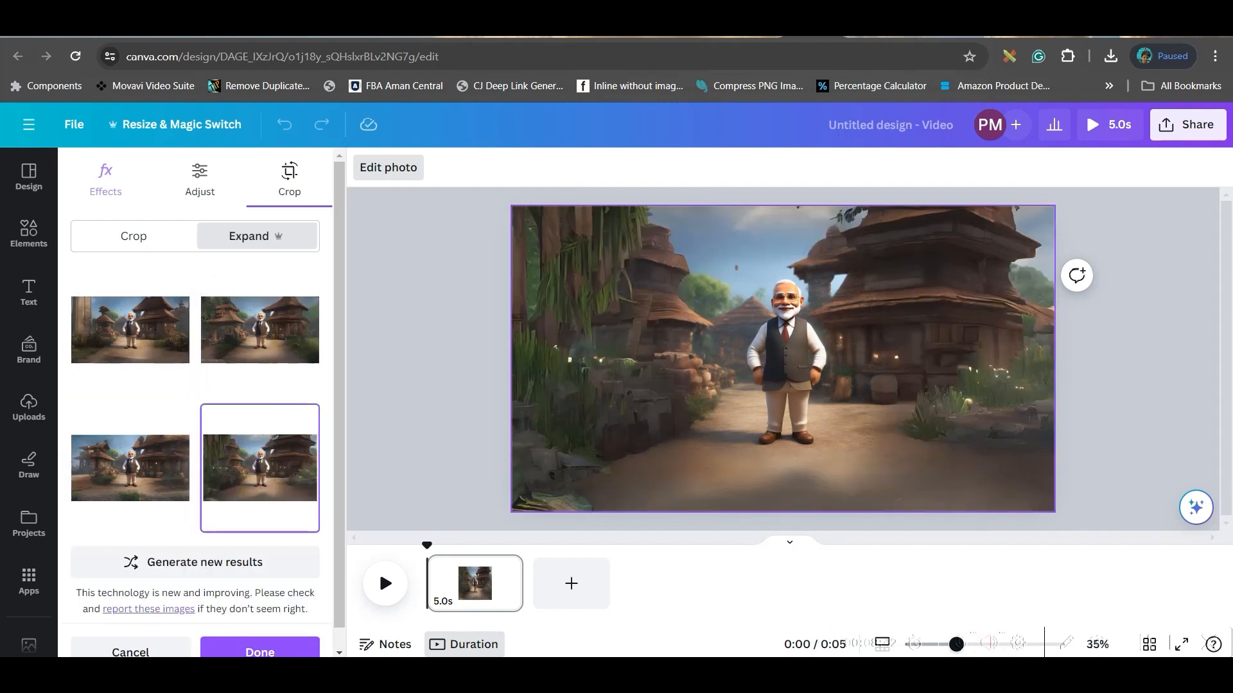
pyautogui.click(147, 339)
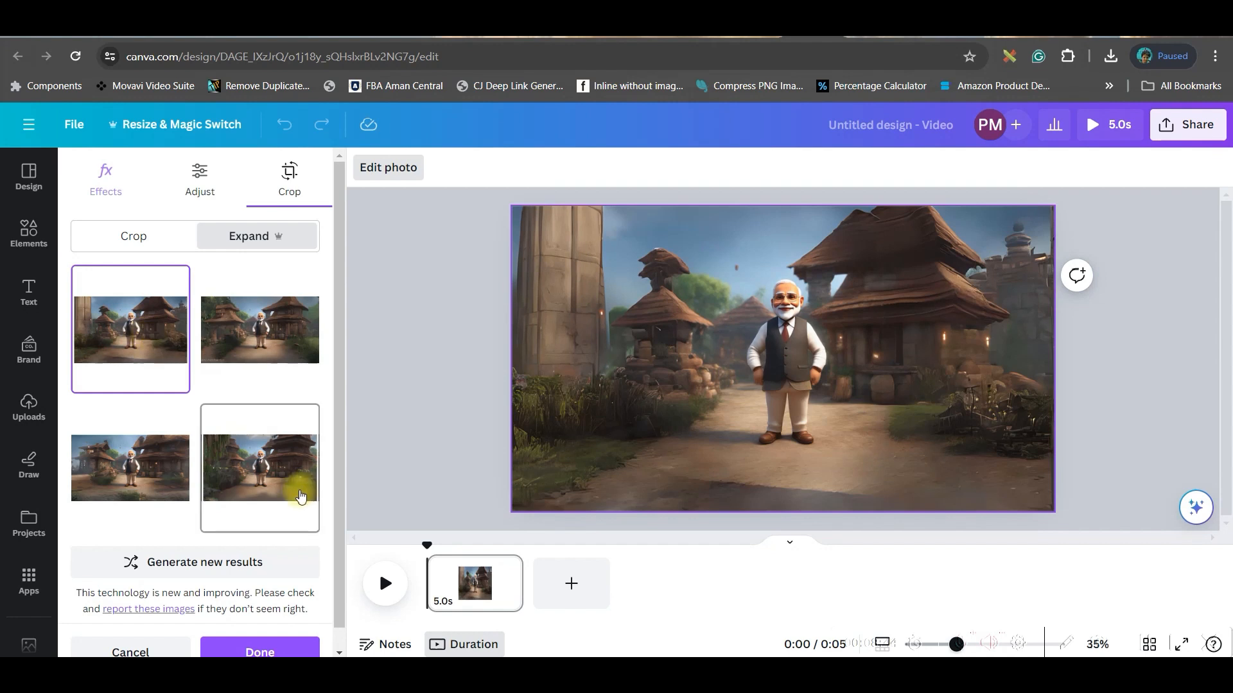
pyautogui.click(257, 491)
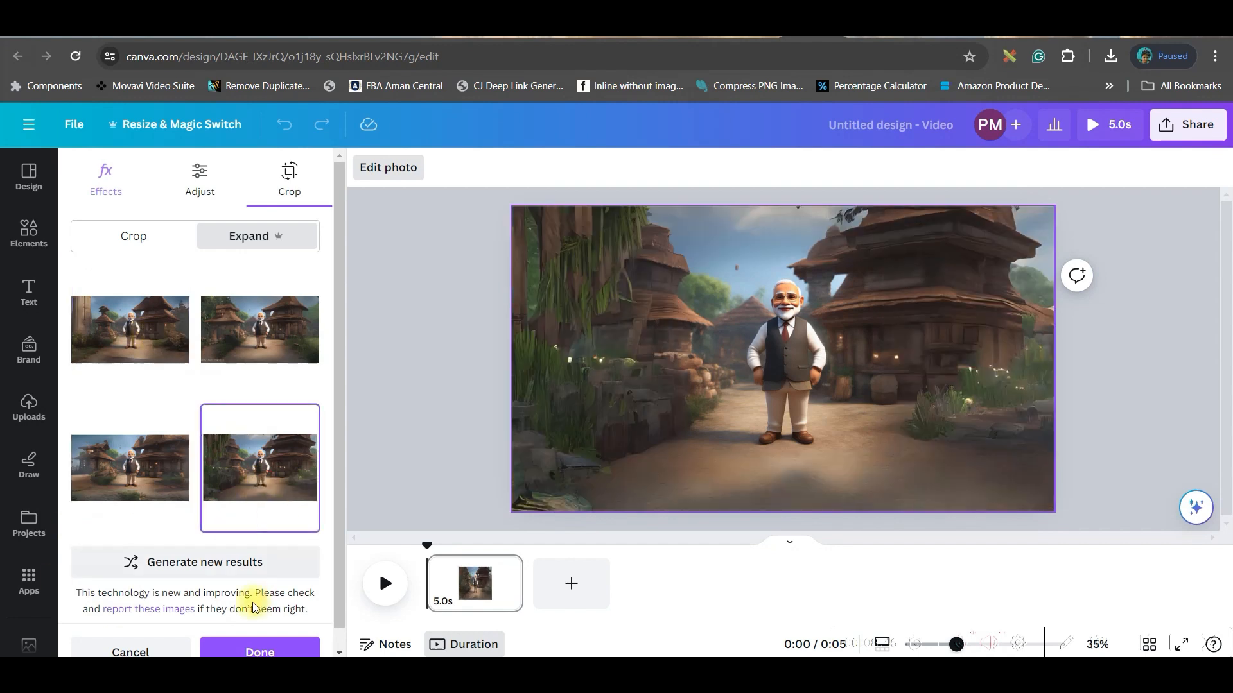
pyautogui.click(106, 334)
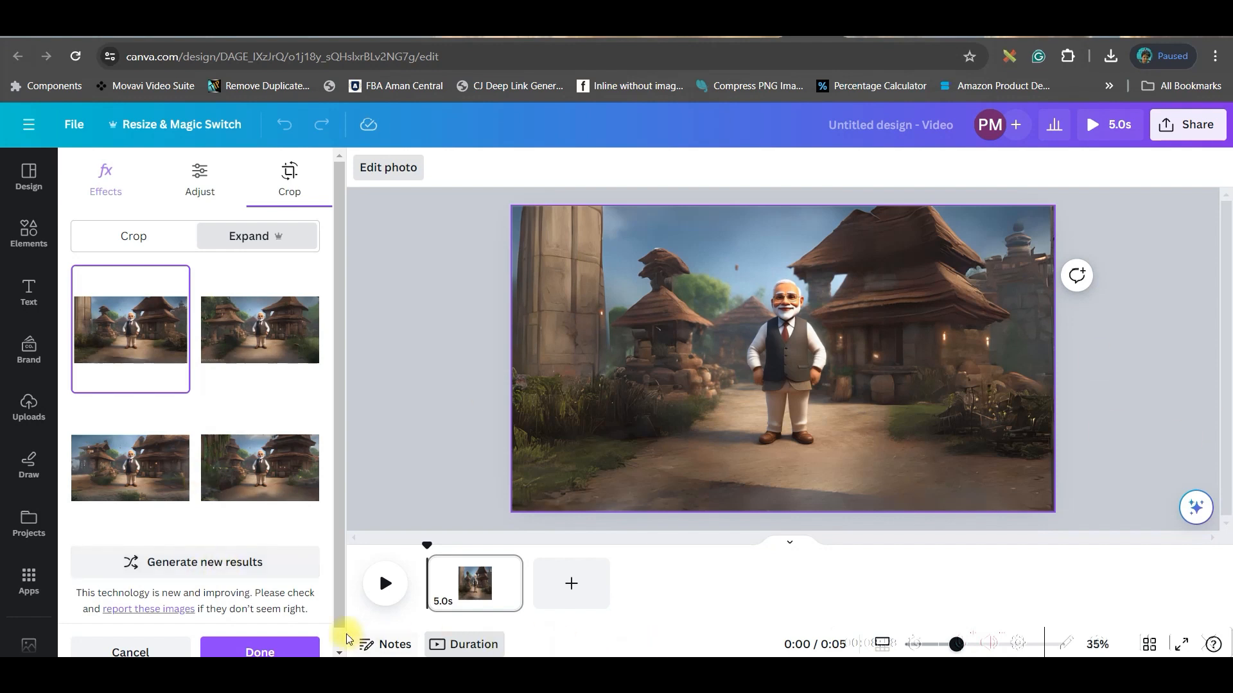
pyautogui.click(293, 648)
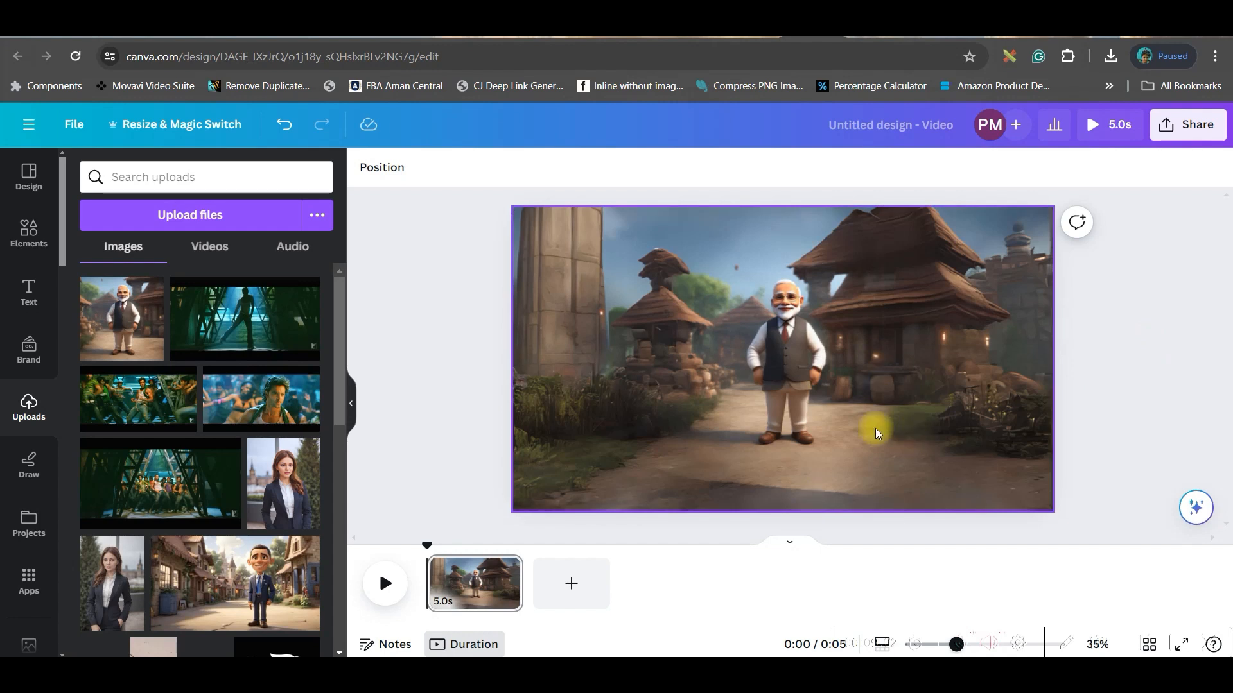
# Separate the Modi character from the expanded village background with Magic Grab.
pyautogui.click(821, 384)
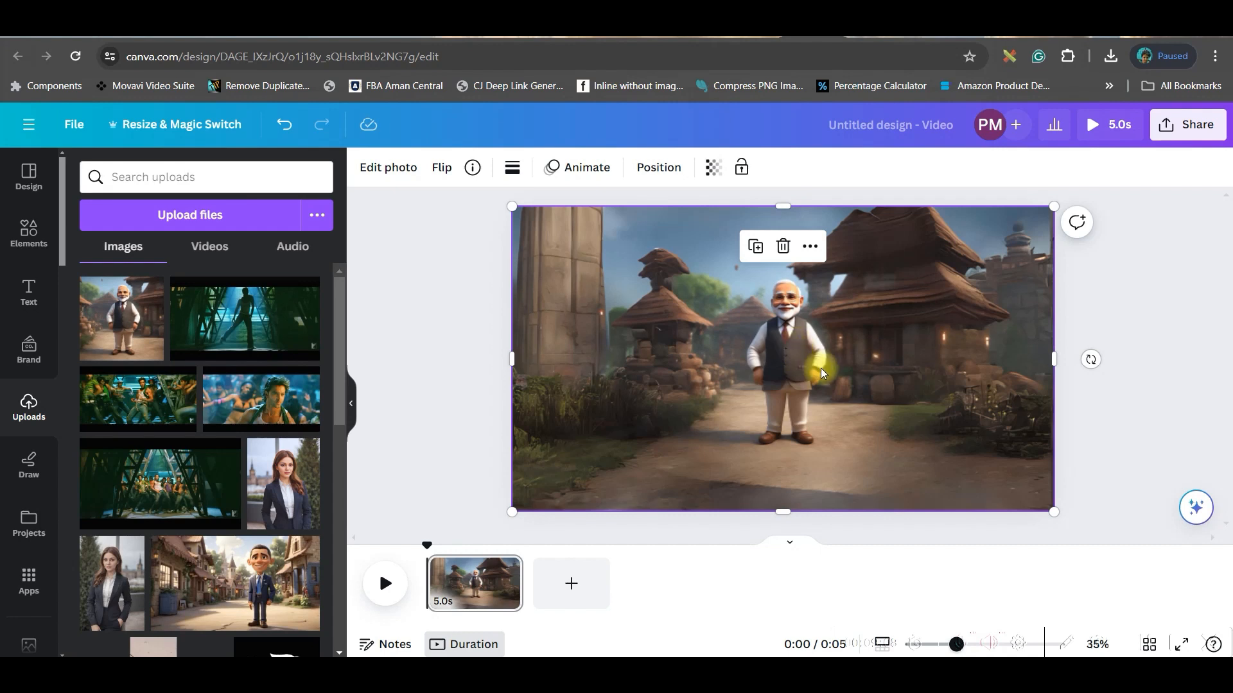
pyautogui.click(471, 320)
pyautogui.click(537, 236)
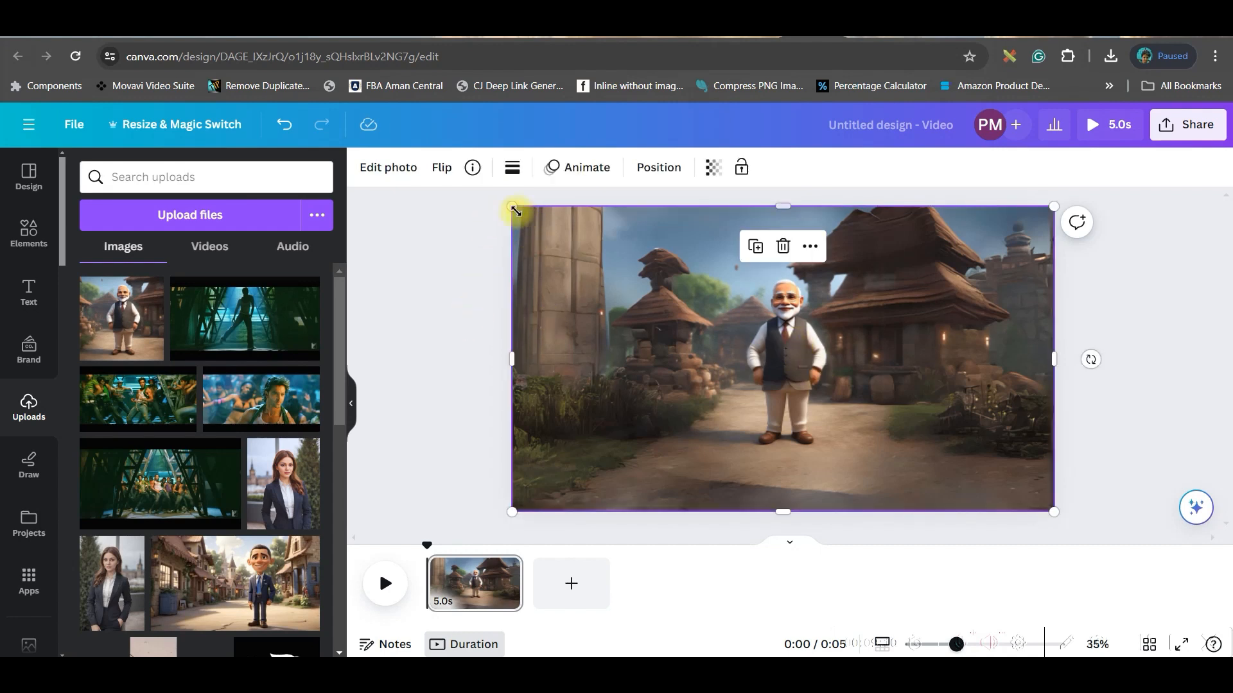
pyautogui.moveTo(512, 208)
pyautogui.mouseDown()
pyautogui.moveTo(408, 166)
pyautogui.moveTo(436, 196)
pyautogui.moveTo(503, 215)
pyautogui.mouseUp()
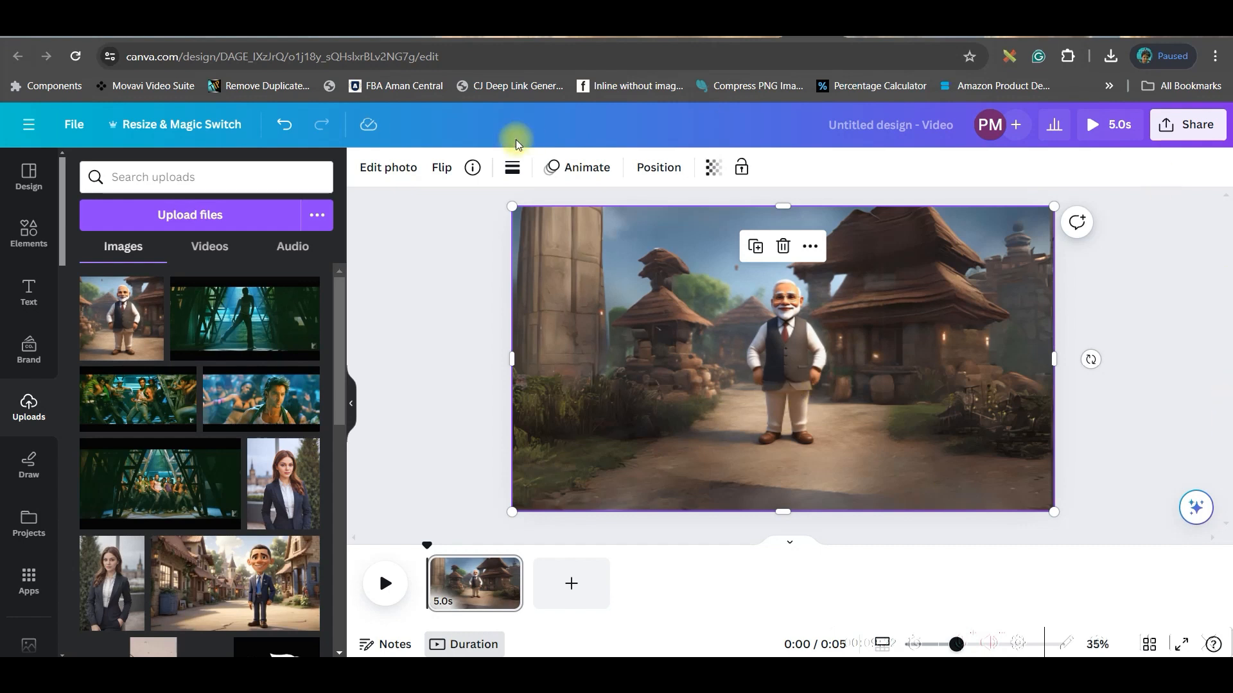
pyautogui.click(382, 174)
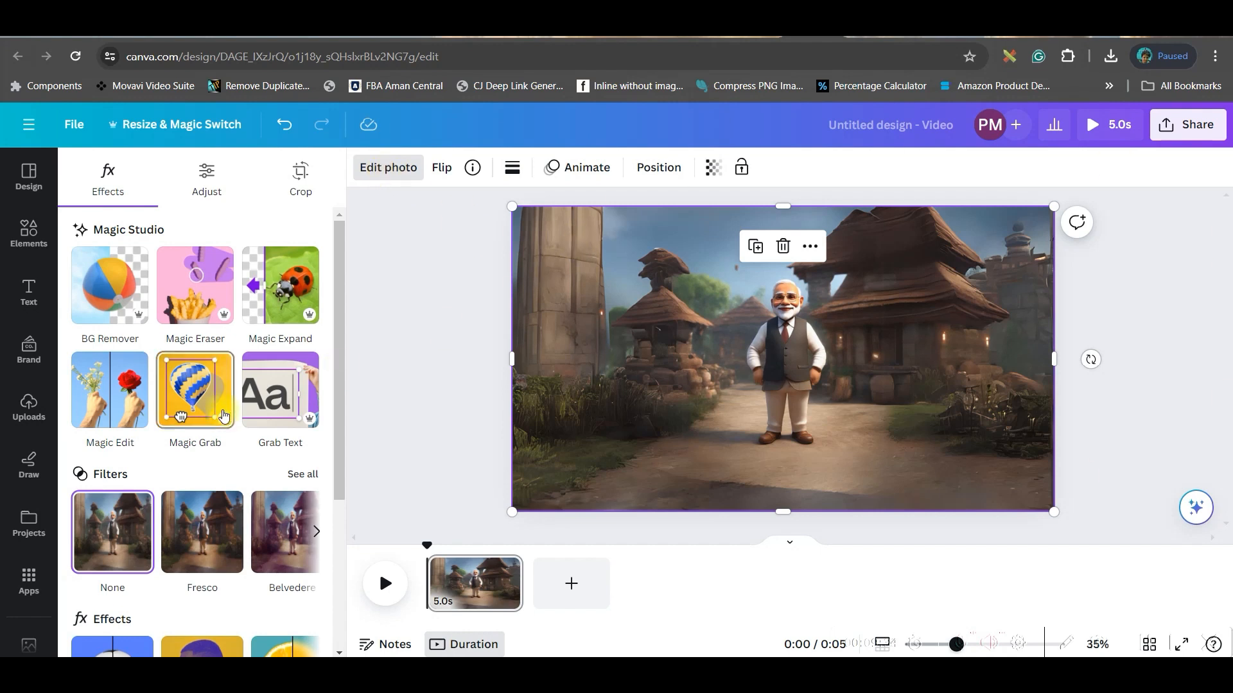
pyautogui.click(203, 397)
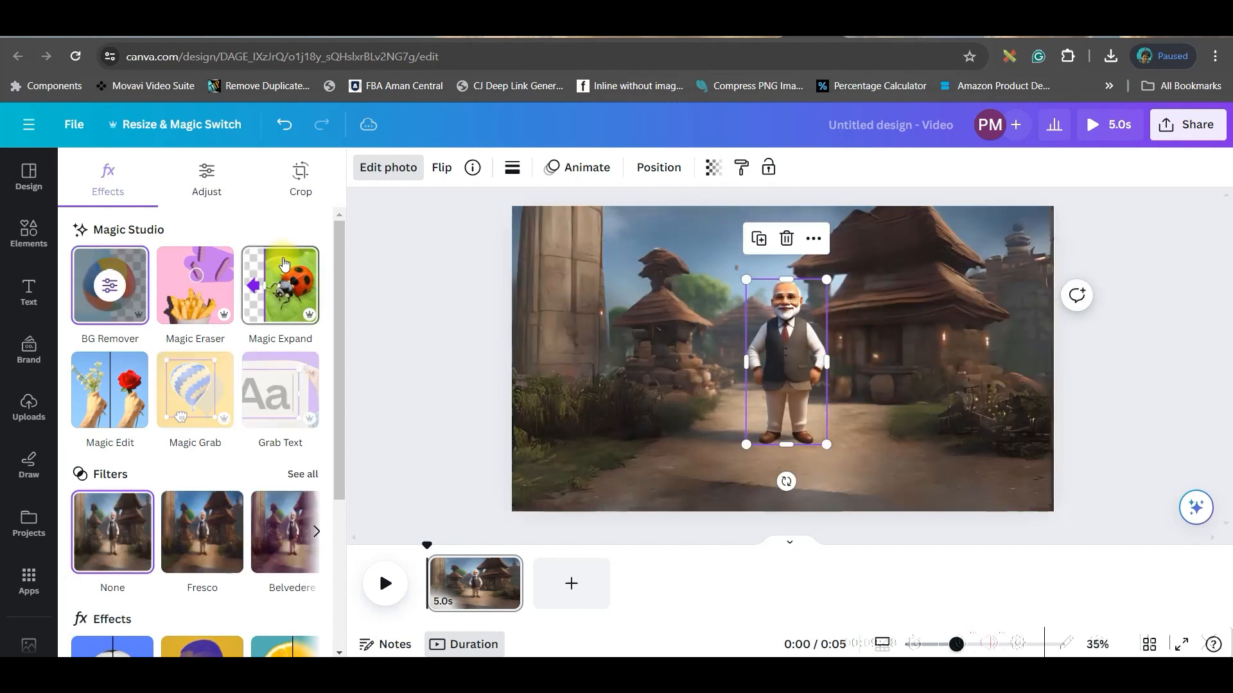
# Enlarge the separated character to nearly the full page height and position it around the middle of the scene.
pyautogui.moveTo(799, 366)
pyautogui.mouseDown()
pyautogui.moveTo(766, 385)
pyautogui.moveTo(732, 377)
pyautogui.moveTo(785, 359)
pyautogui.mouseUp()
pyautogui.moveTo(823, 442); pyautogui.dragTo(859, 512)
pyautogui.moveTo(828, 420); pyautogui.dragTo(820, 406)
pyautogui.moveTo(731, 259); pyautogui.dragTo(681, 226)
pyautogui.moveTo(784, 333); pyautogui.dragTo(787, 350)
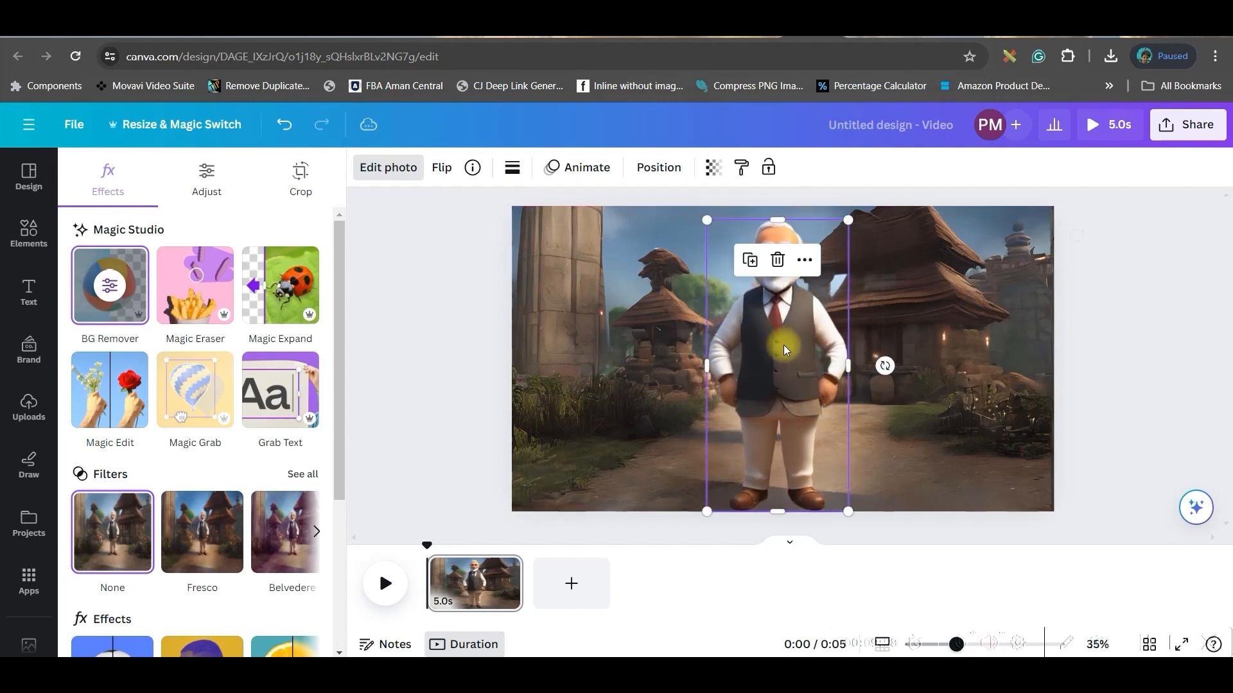
pyautogui.click(1102, 350)
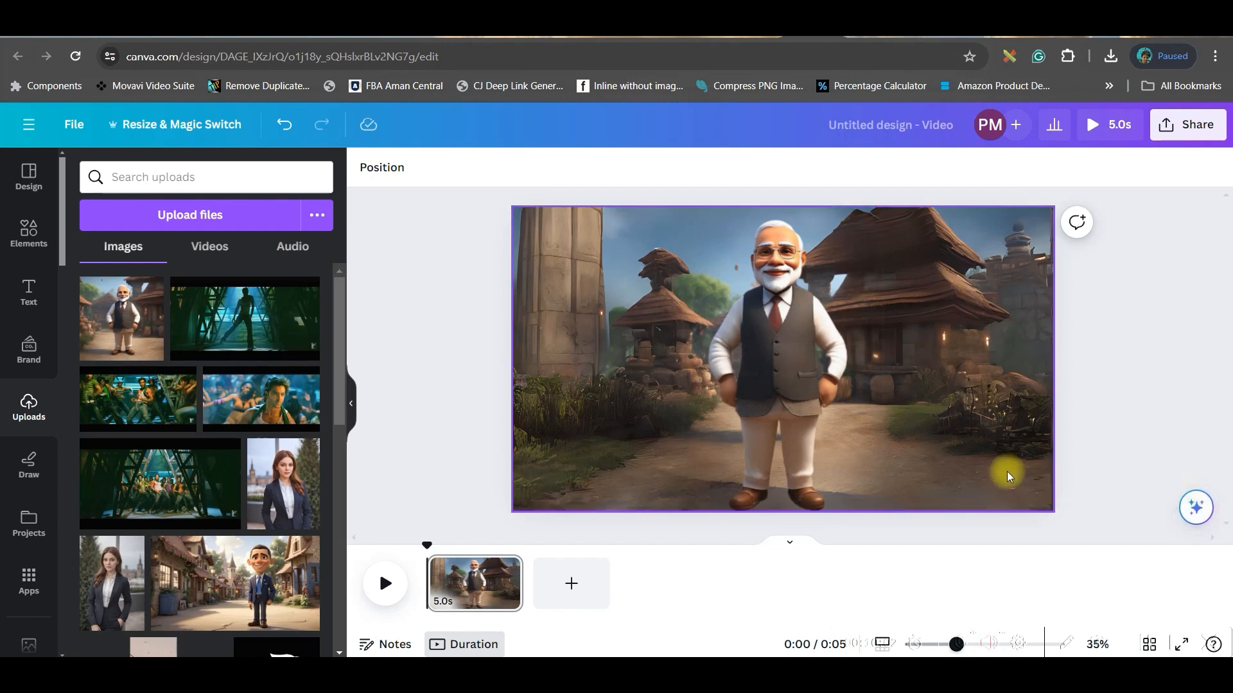
# Download the design as a PNG image.
pyautogui.click(1182, 124)
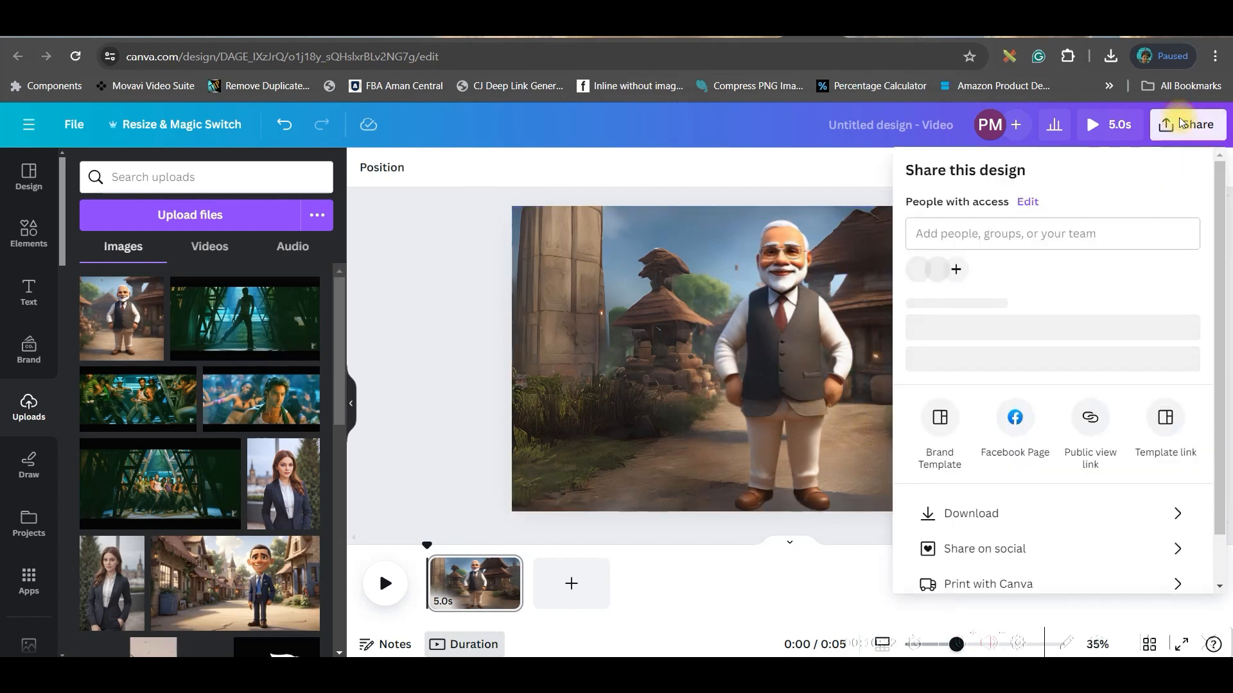
pyautogui.click(953, 532)
pyautogui.click(1071, 237)
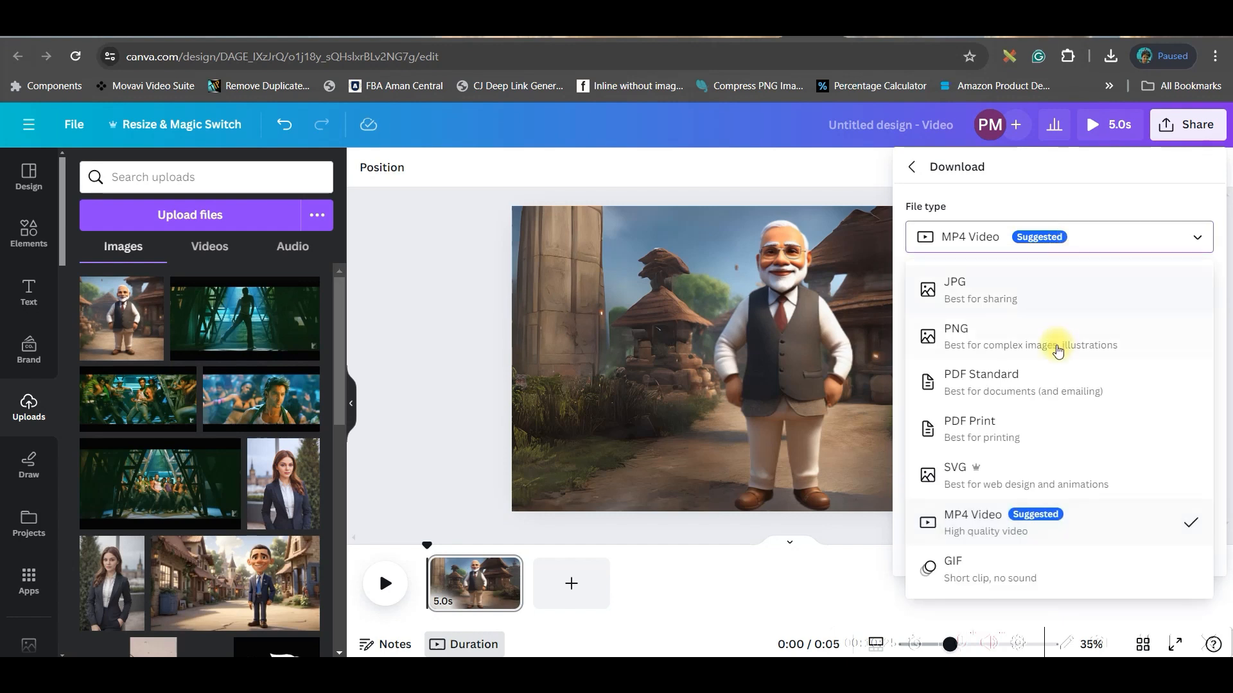
pyautogui.click(1057, 350)
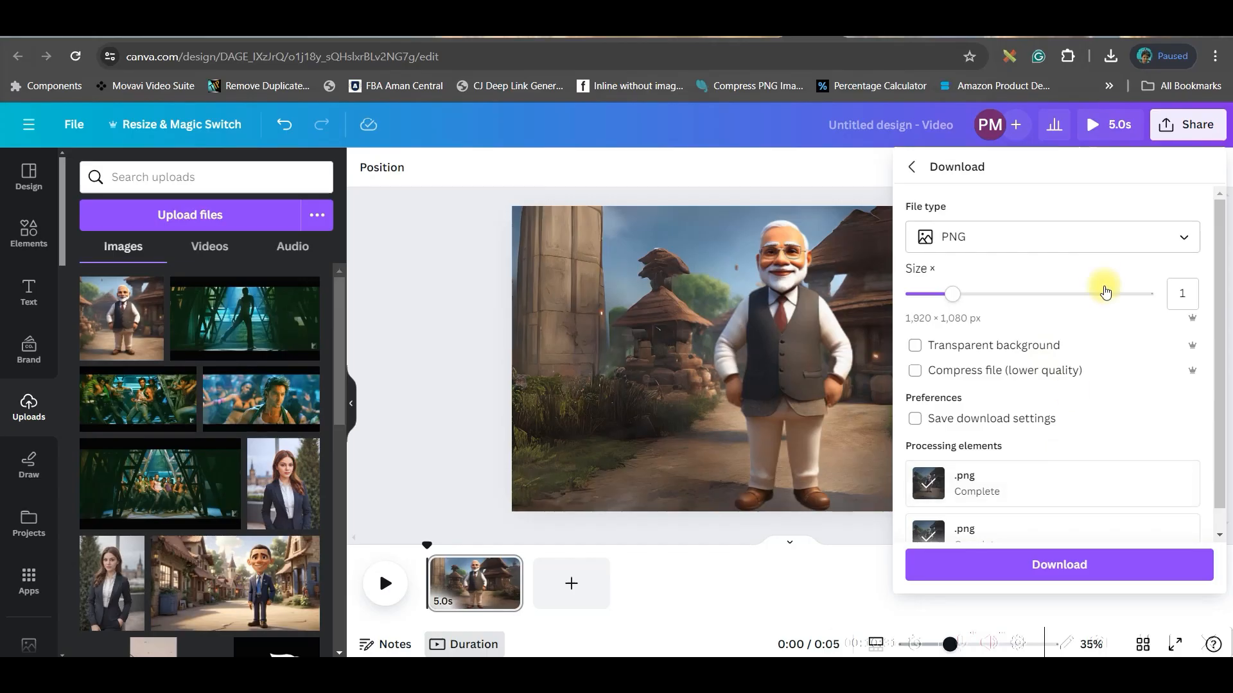
pyautogui.click(1096, 566)
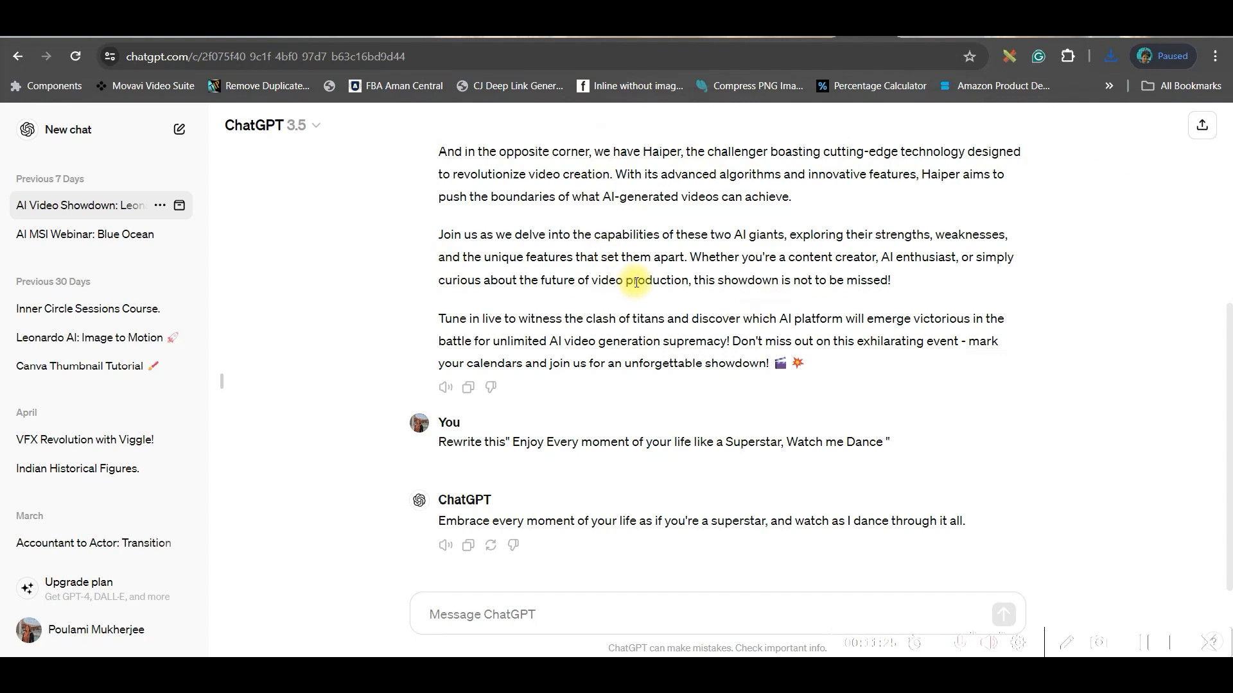
# In the open ChatGPT conversation, enter the prompt "Rewrite this" Enjoy Every moment of your life like a Superstar, Watch me Dance "".
pyautogui.moveTo(458, 473)
pyautogui.click(481, 616)
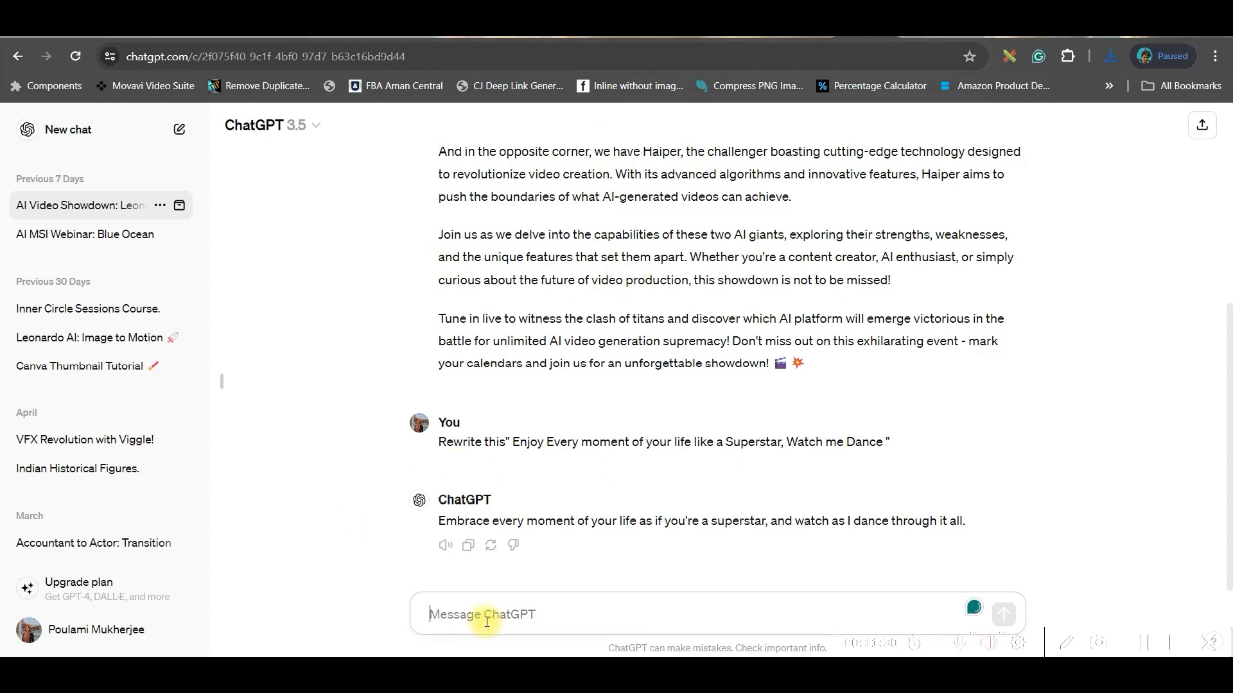
pyautogui.write('Rewrite this" Enjoy Every moment of your life like a Superstar, Watch me Dance "')
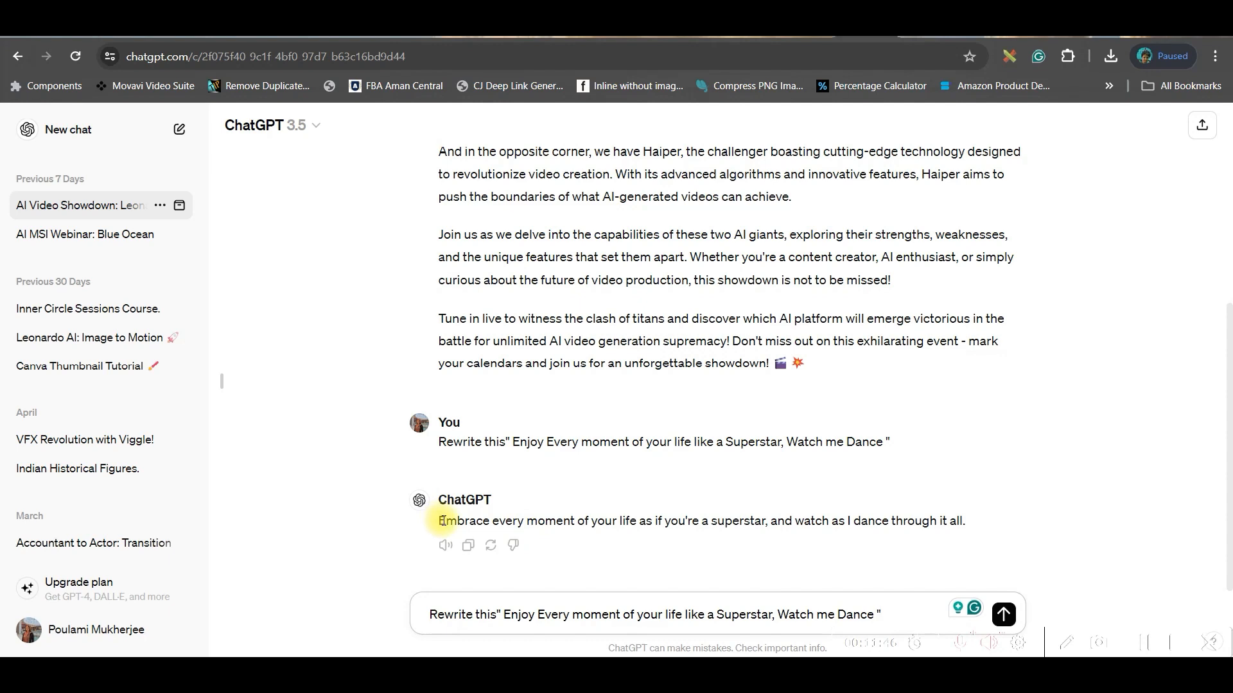
# Copy ChatGPT's whole rewritten sentence beginning "Embrace every moment of your life".
pyautogui.moveTo(442, 520); pyautogui.dragTo(652, 521)
pyautogui.click(660, 538)
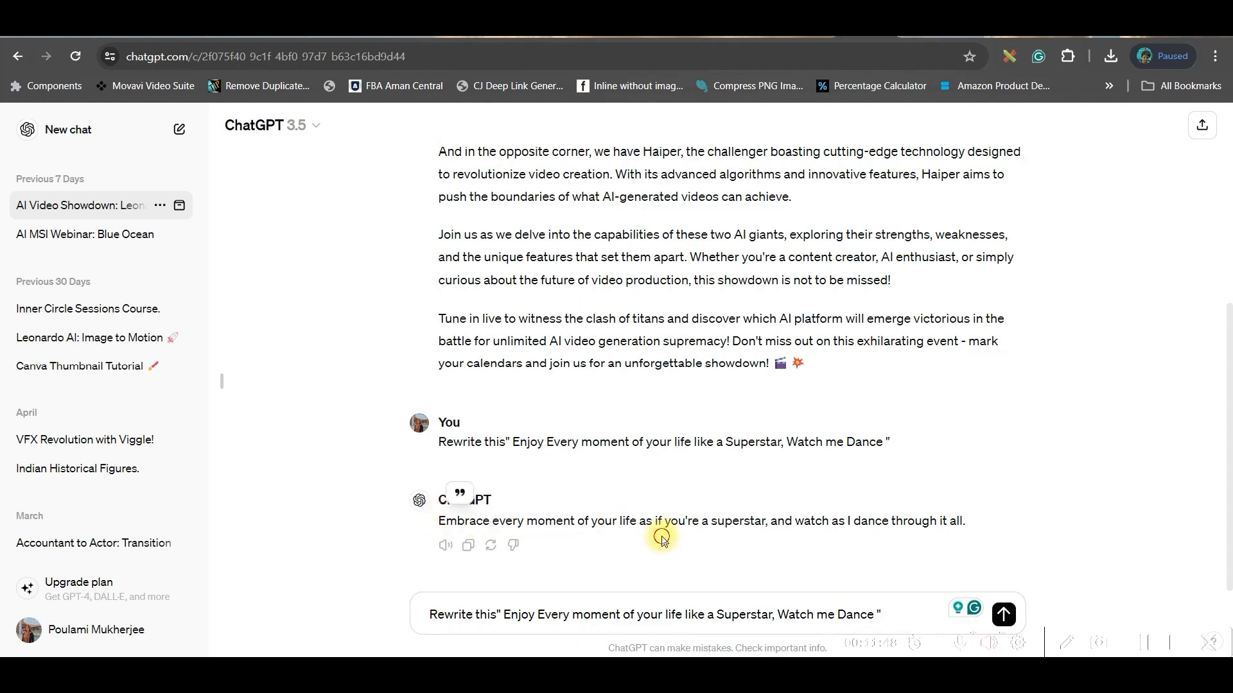
pyautogui.moveTo(1024, 532); pyautogui.dragTo(437, 518)
pyautogui.hotkey('ctrl', 'c')
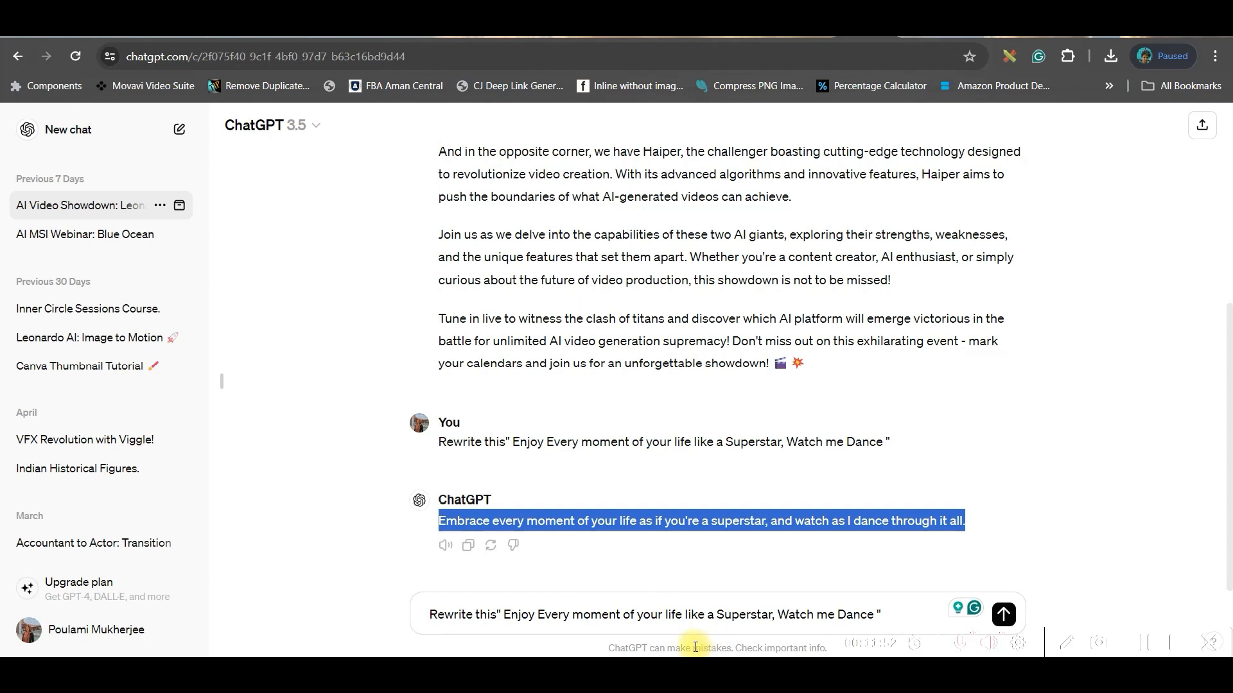
# Return to the Canva video design, add a blank second page and open the Lalamu Studio app.
pyautogui.click(759, 32)
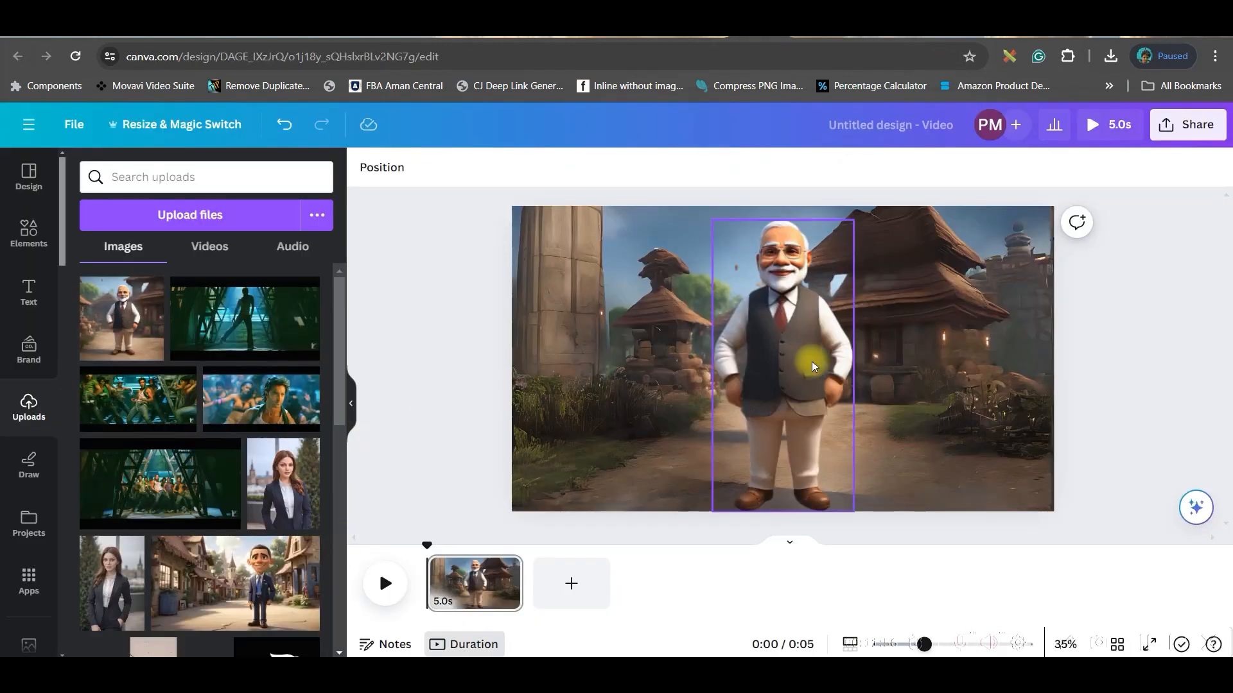
pyautogui.click(570, 586)
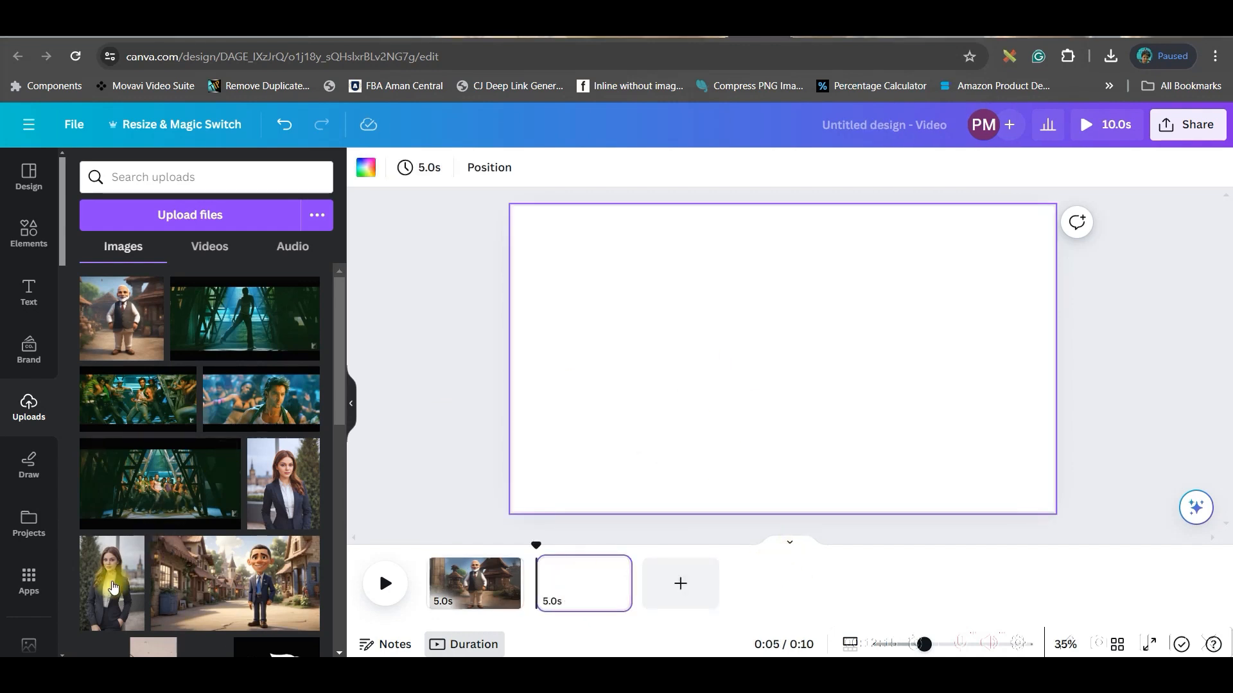
pyautogui.click(28, 581)
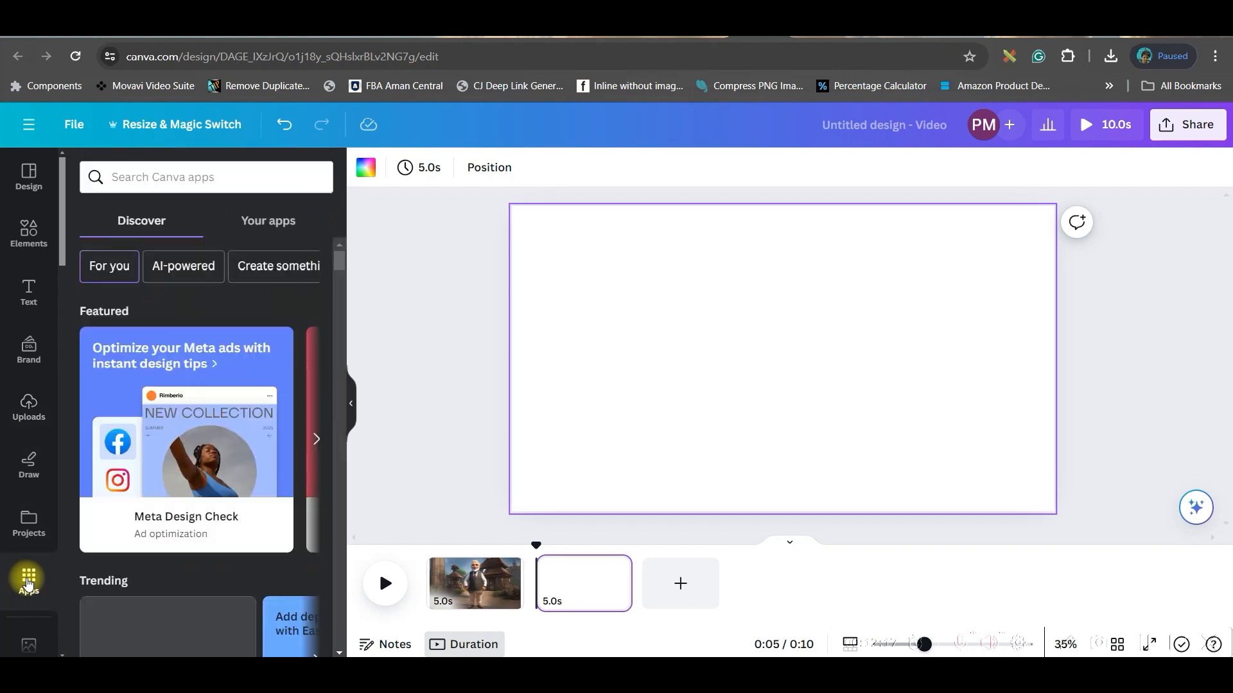
pyautogui.click(149, 185)
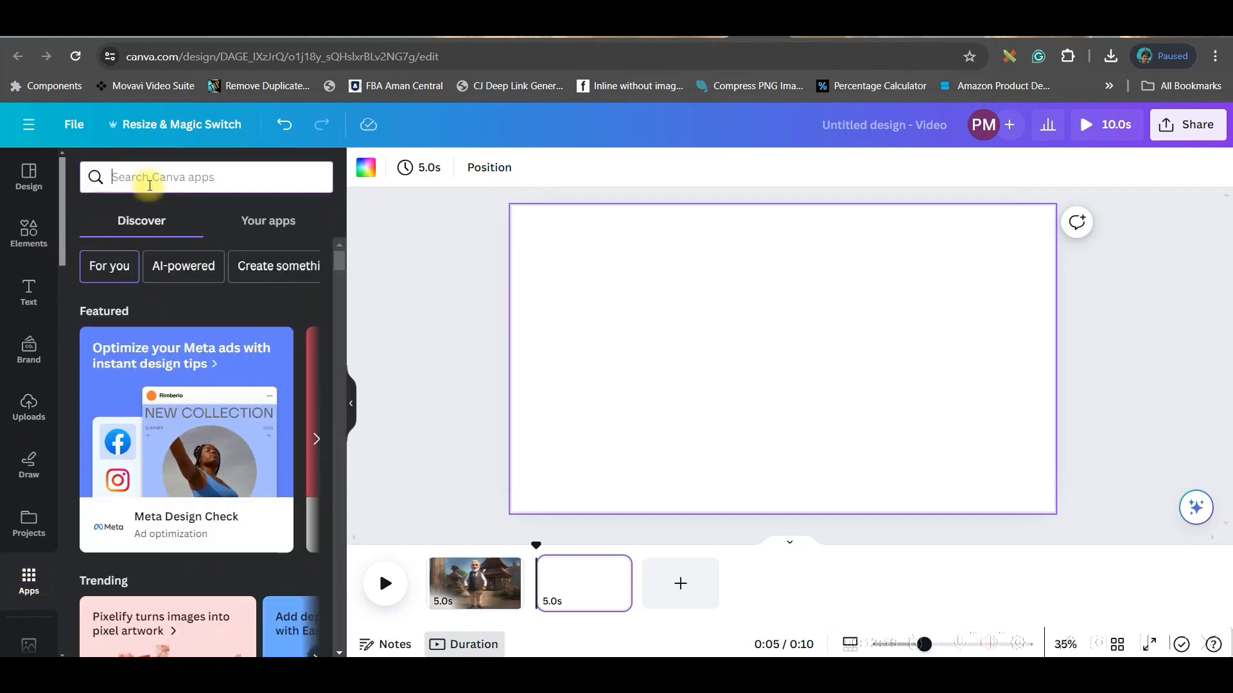
pyautogui.write('Lalam')
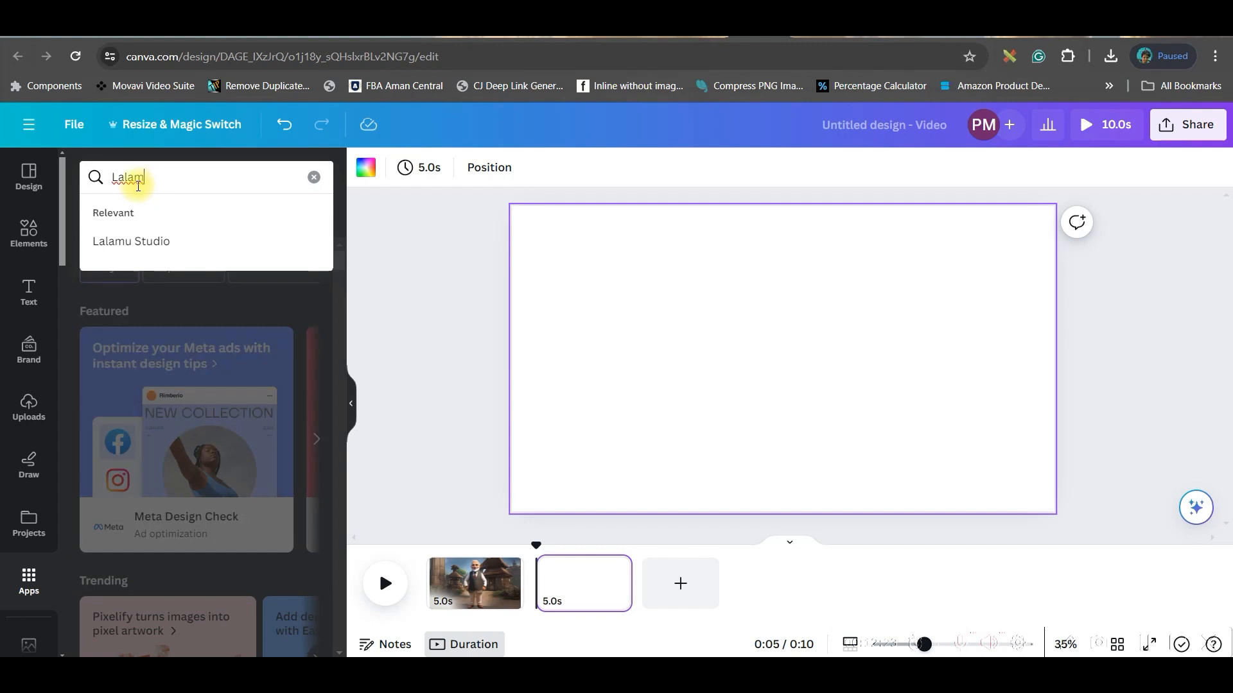
pyautogui.click(102, 244)
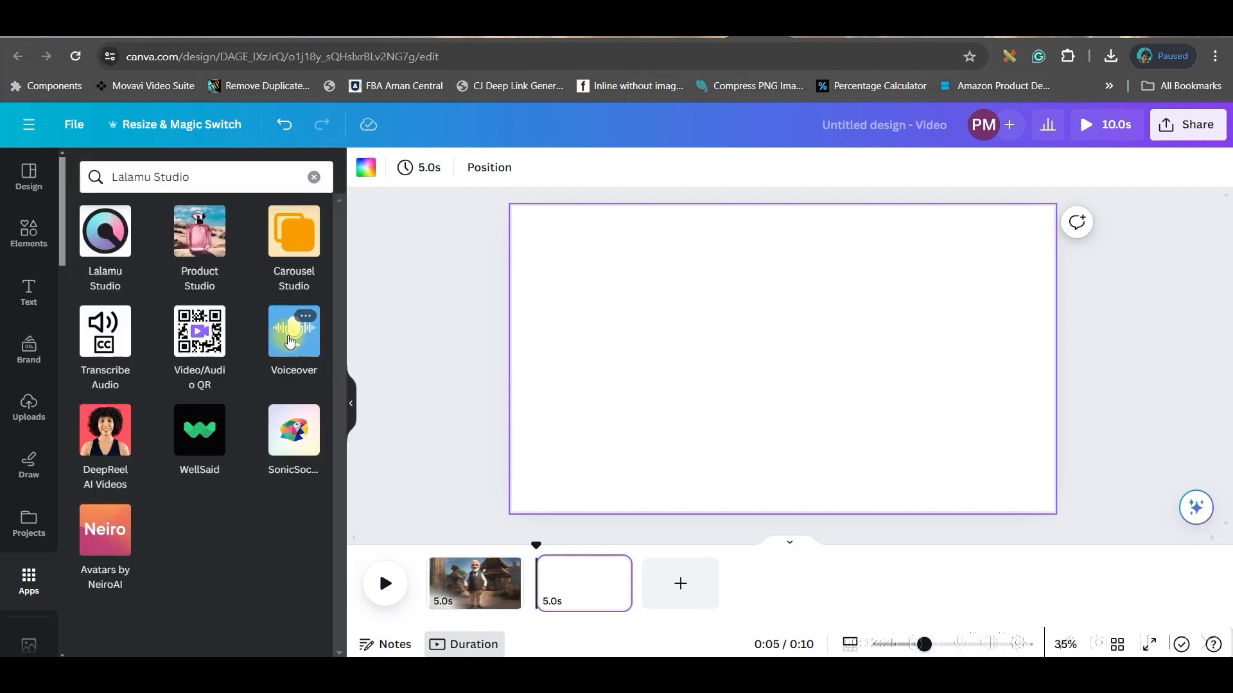
pyautogui.click(98, 229)
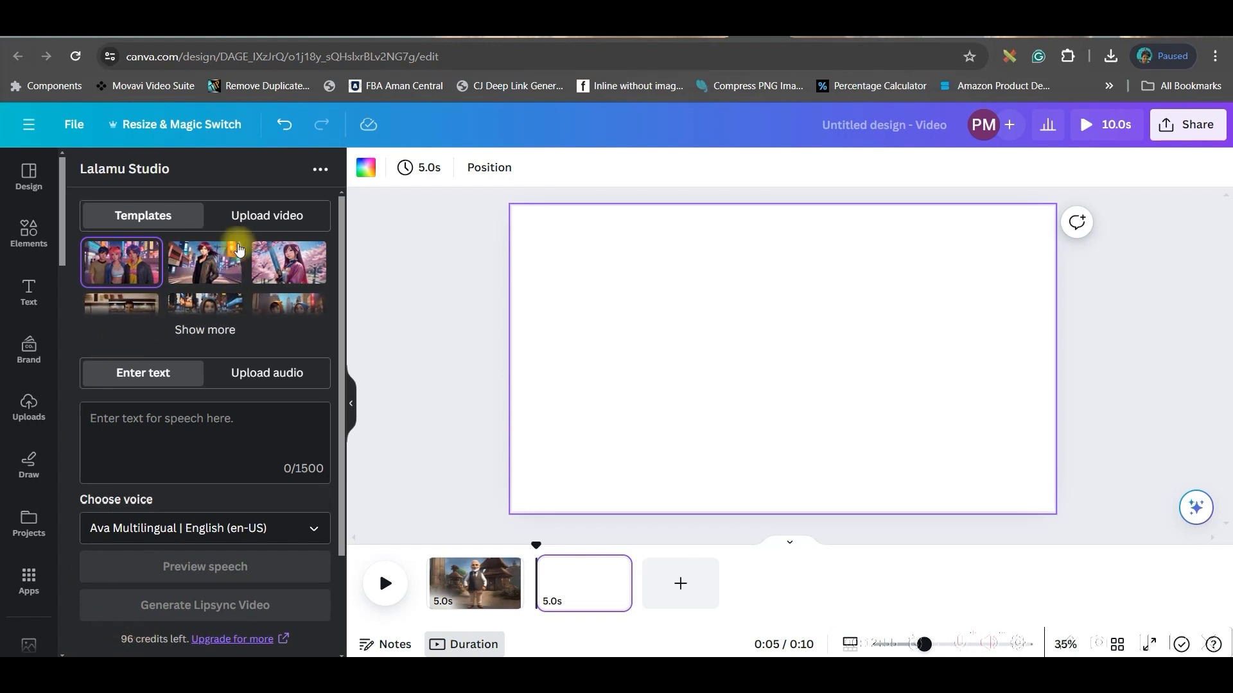
# Upload the image Untitled design (6).png as the source for the Lalamu Studio lip-sync video.
pyautogui.click(258, 222)
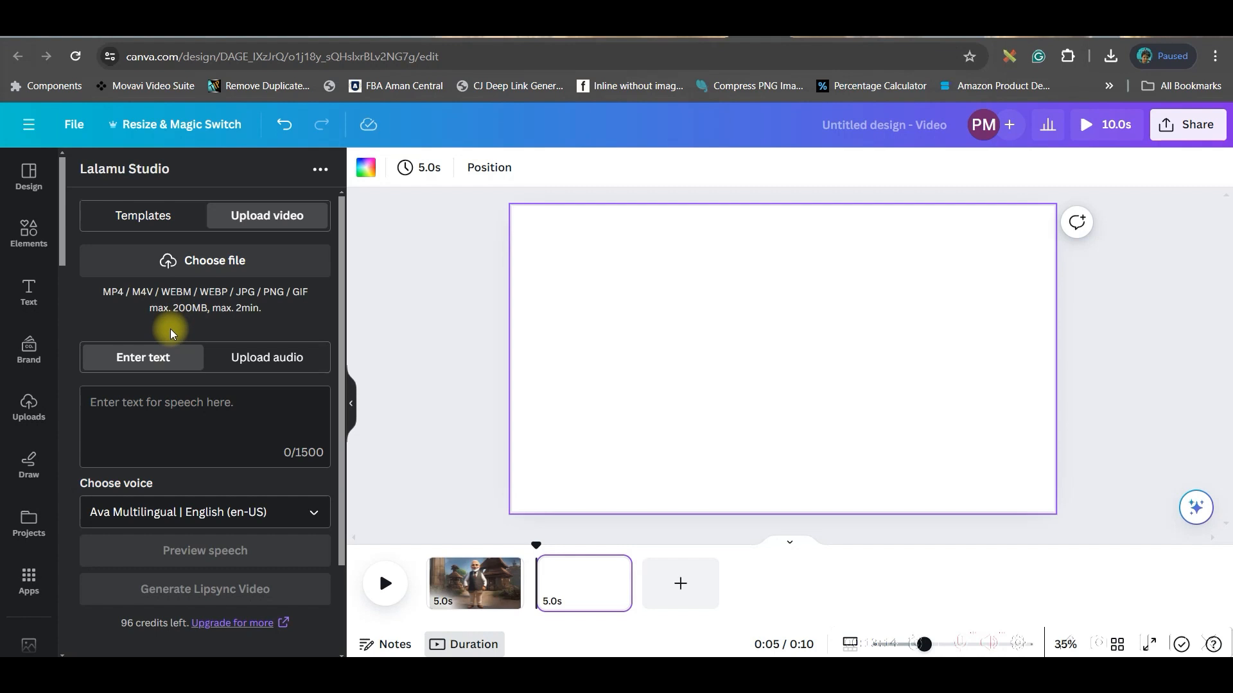
pyautogui.click(196, 261)
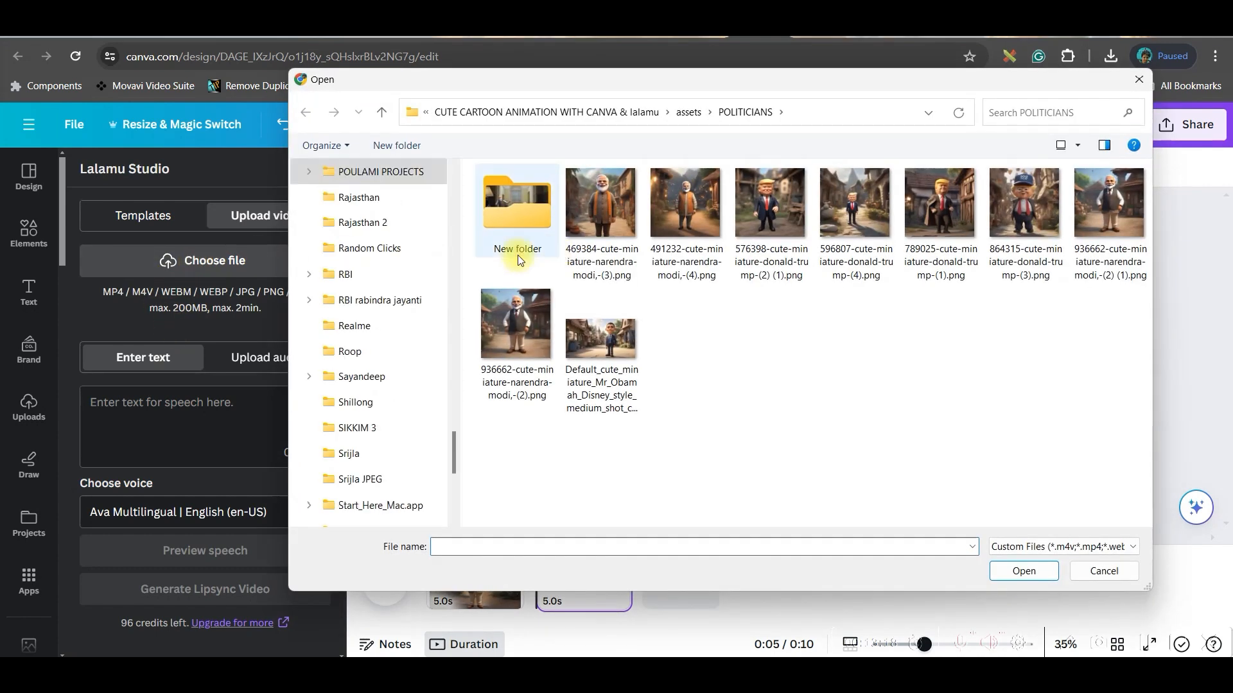
pyautogui.moveTo(450, 444); pyautogui.dragTo(453, 153)
pyautogui.click(398, 277)
pyautogui.click(517, 237)
pyautogui.click(1024, 570)
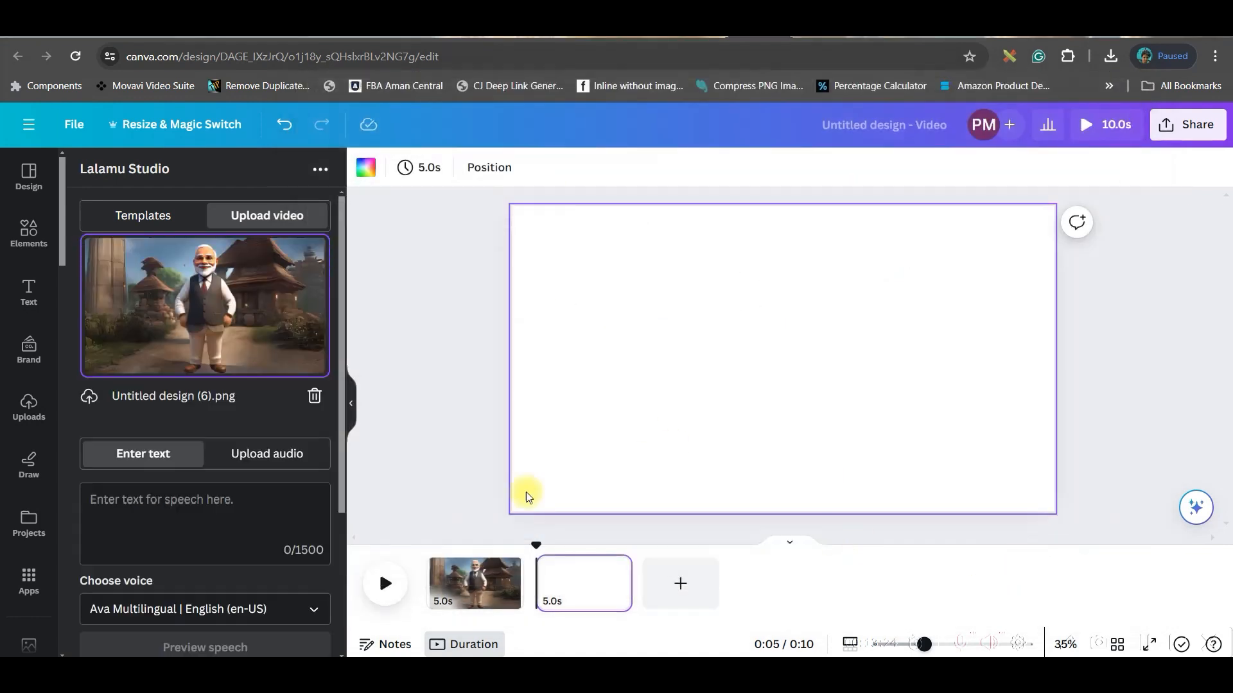
# Paste the copied sentence beginning "Embrace every moment of your life" as the speech text and remove the blank line before it.
pyautogui.click(157, 503)
pyautogui.scroll(-3, 198, 486)
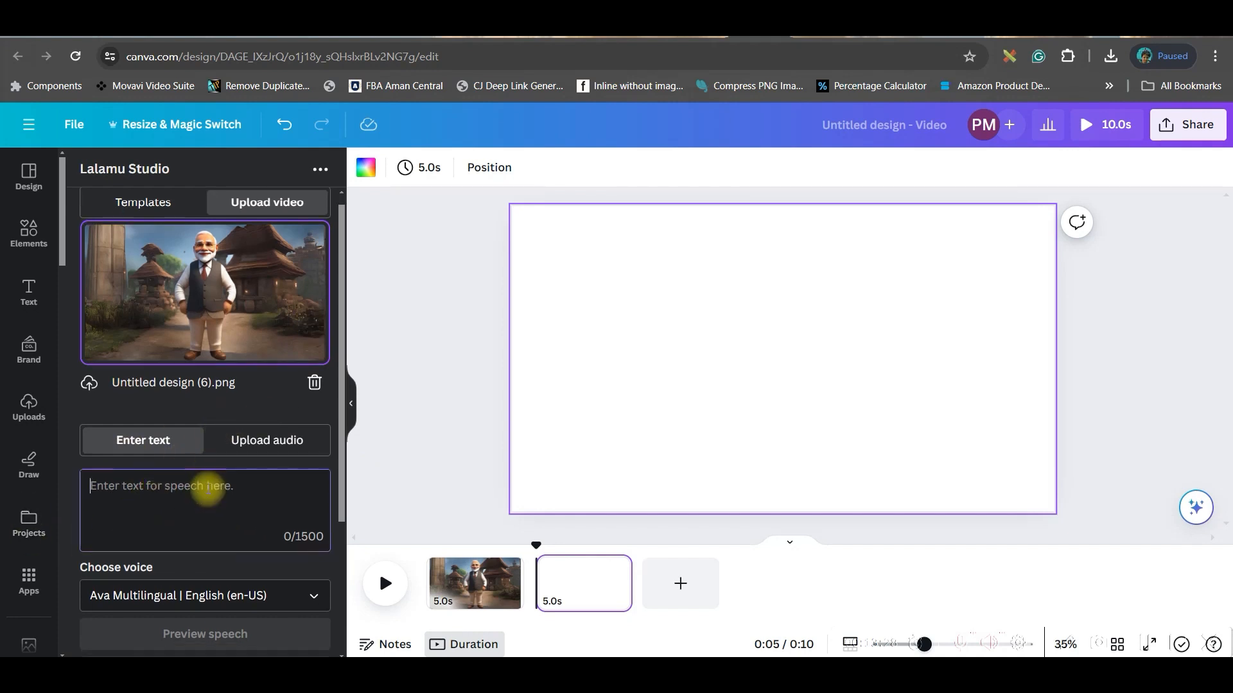
pyautogui.click(267, 301)
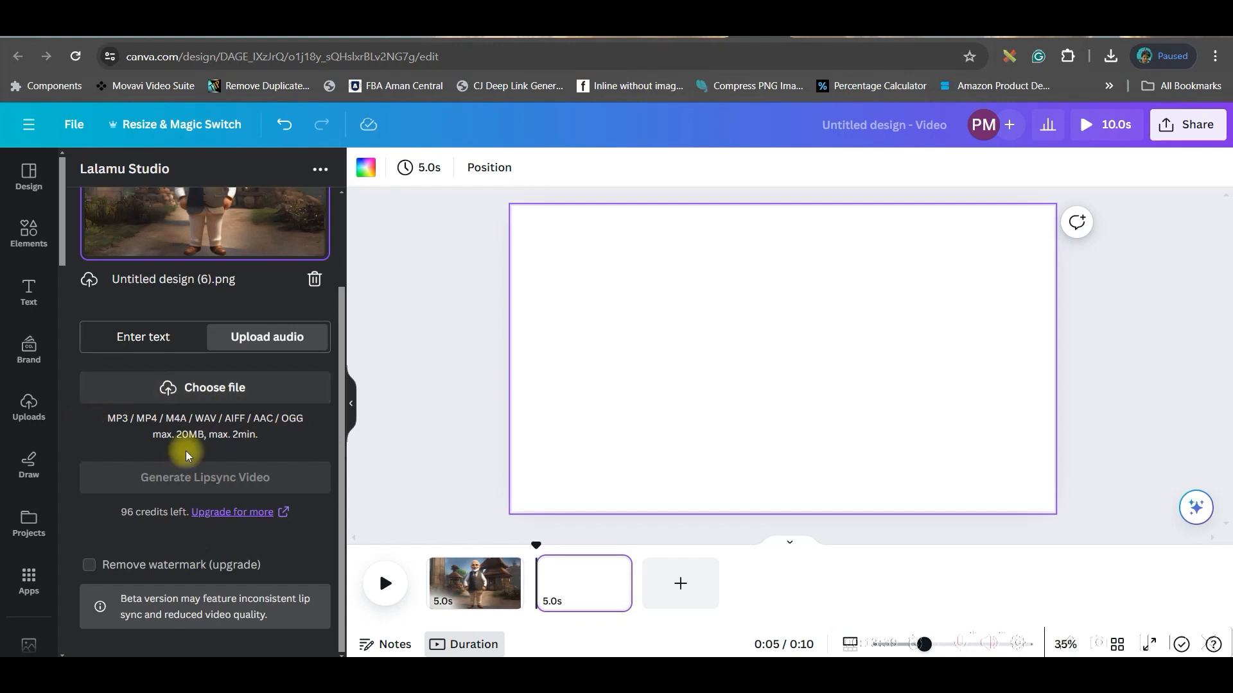
pyautogui.click(147, 336)
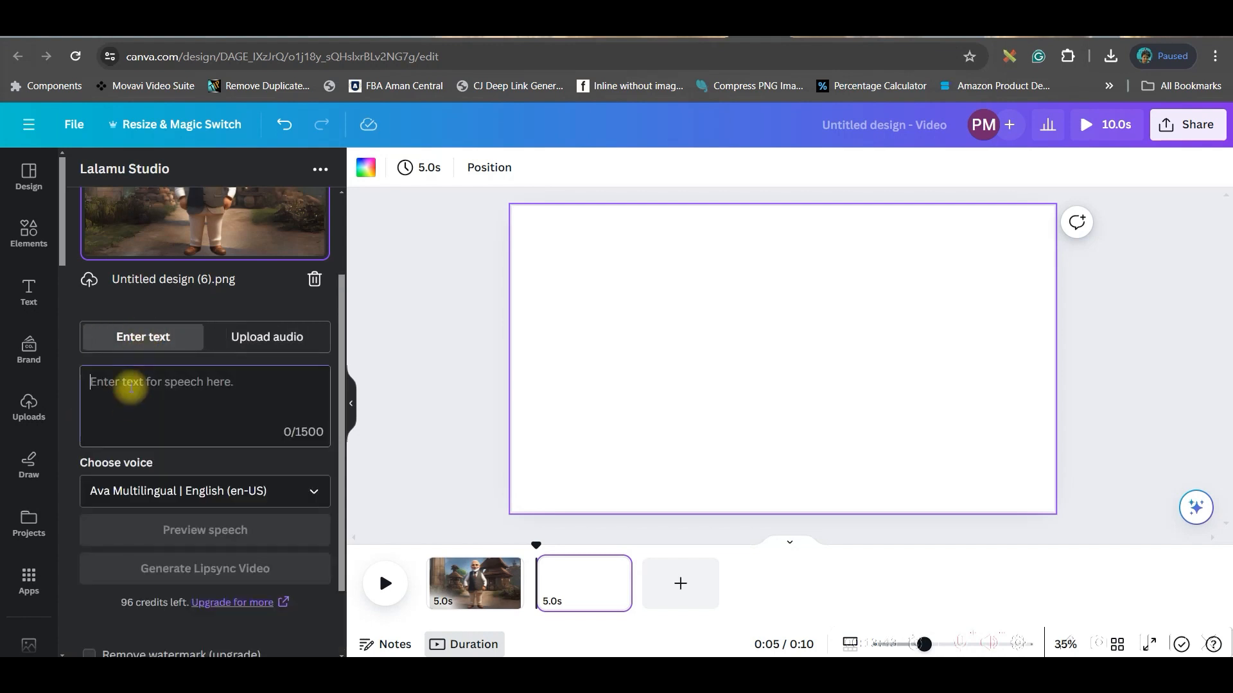
pyautogui.hotkey('ctrl', 'v')
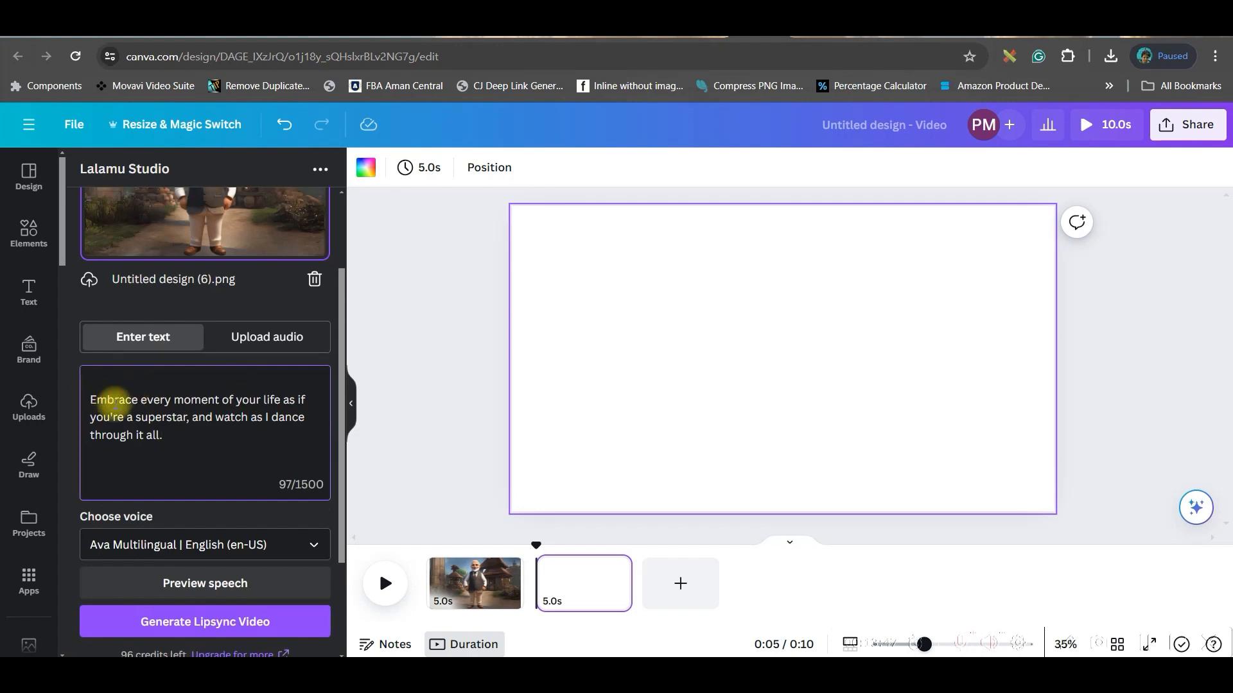
pyautogui.press('BackSpace')
# Choose the voice Andrew Multilingual | English (en-US) and preview the speech.
pyautogui.scroll(-2, 114, 321)
pyautogui.click(311, 400)
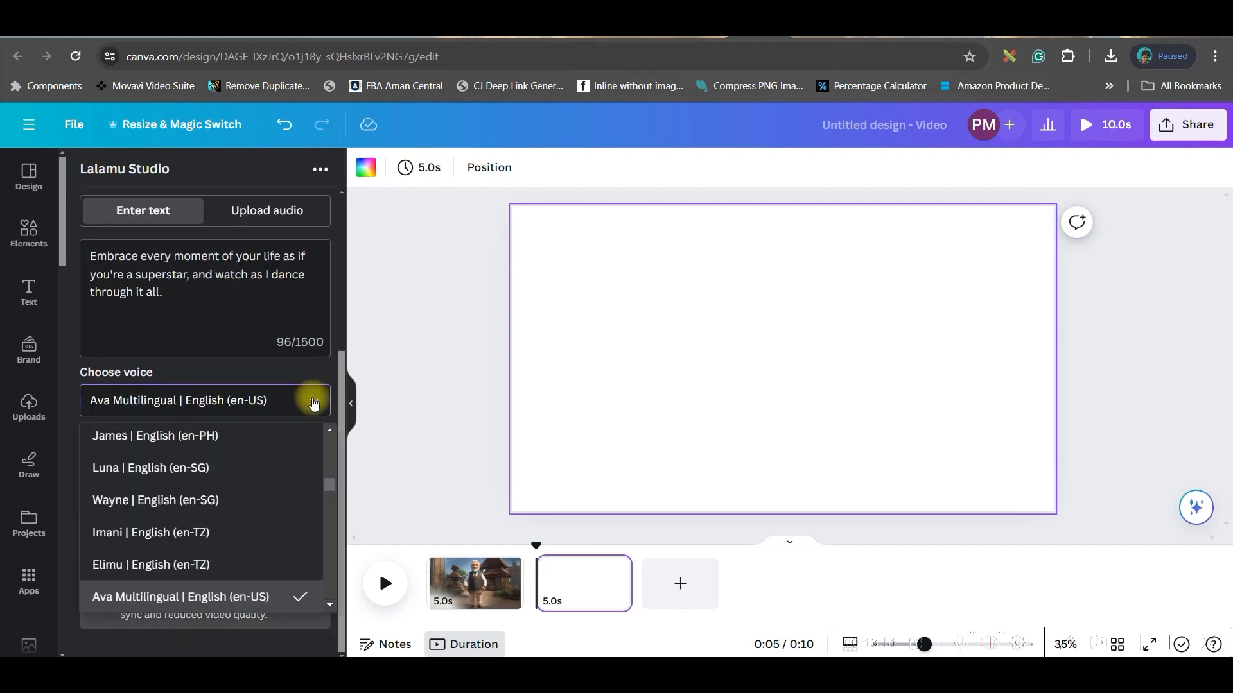
pyautogui.scroll(-3, 206, 470)
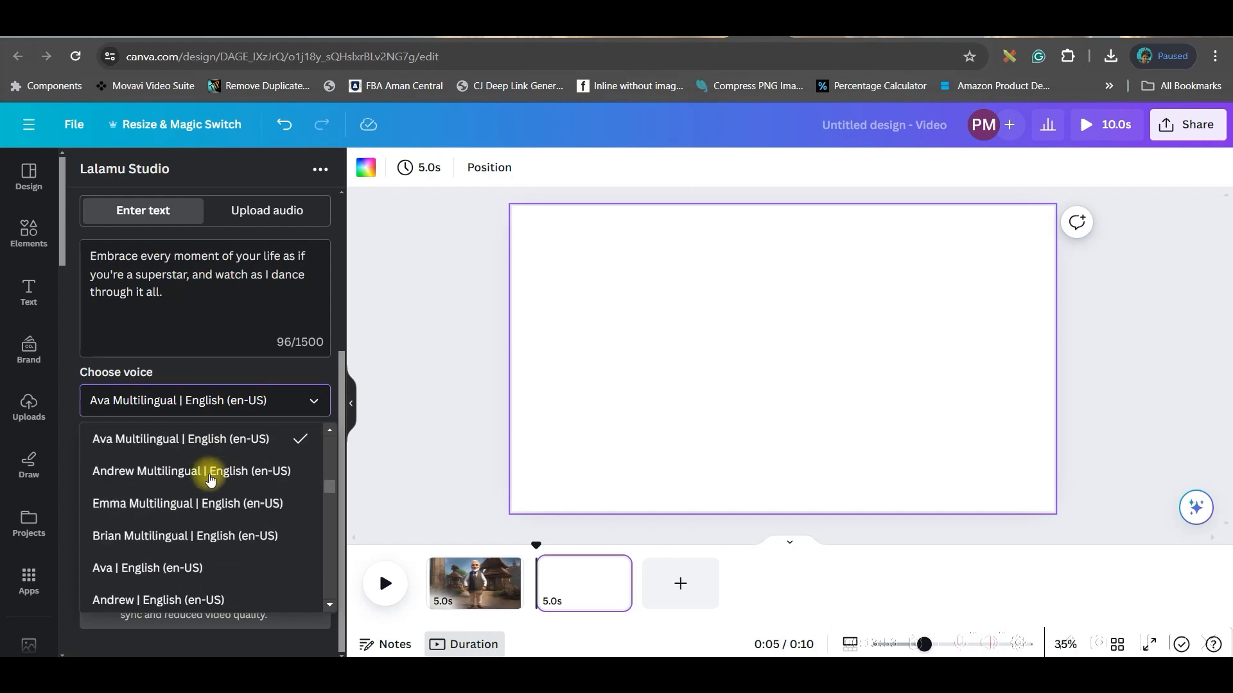
pyautogui.click(199, 479)
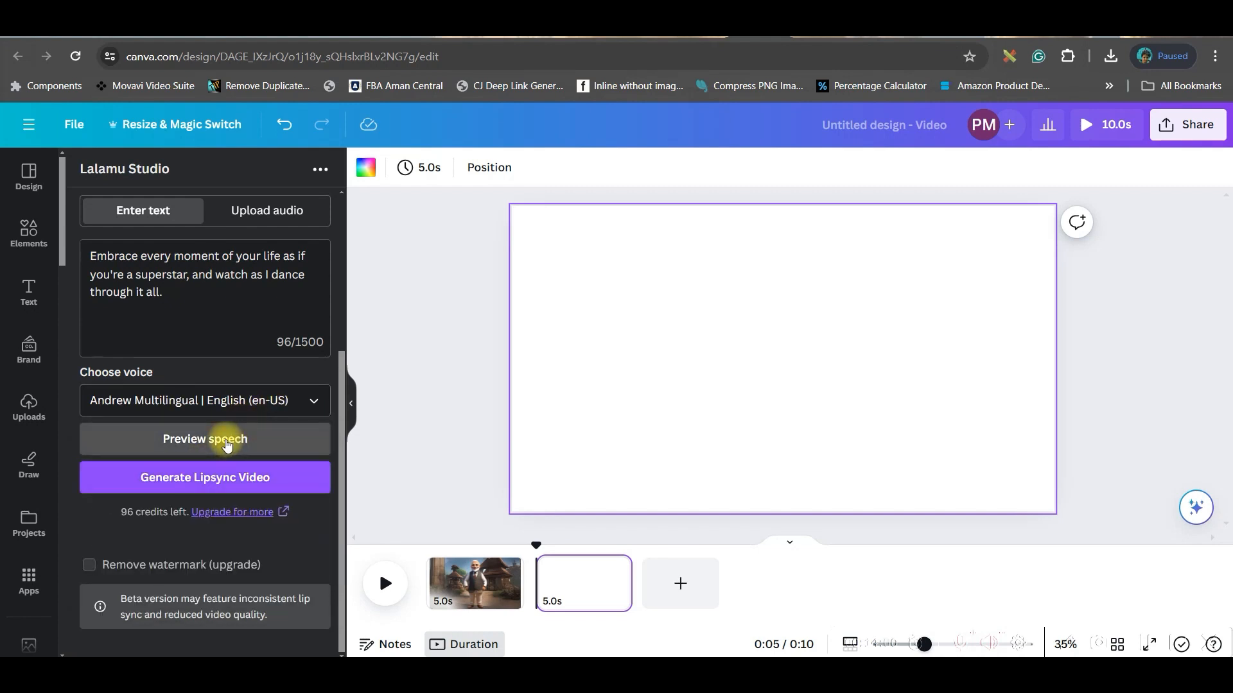
pyautogui.click(226, 442)
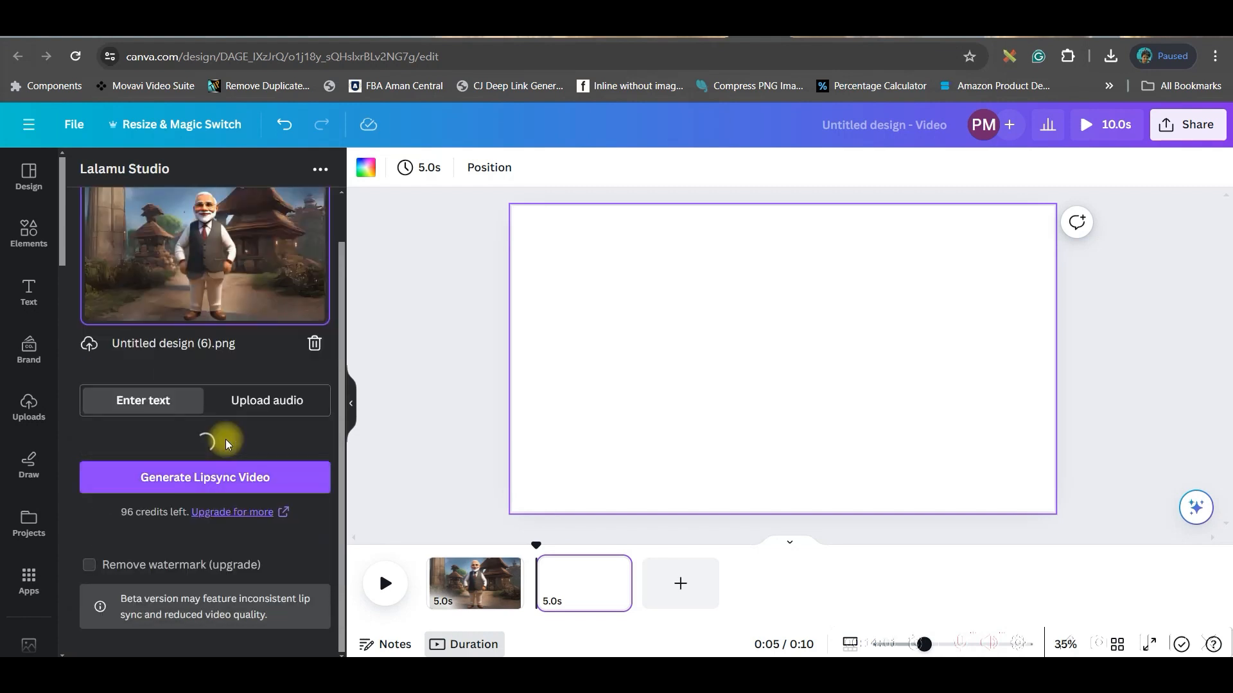
pyautogui.click(197, 485)
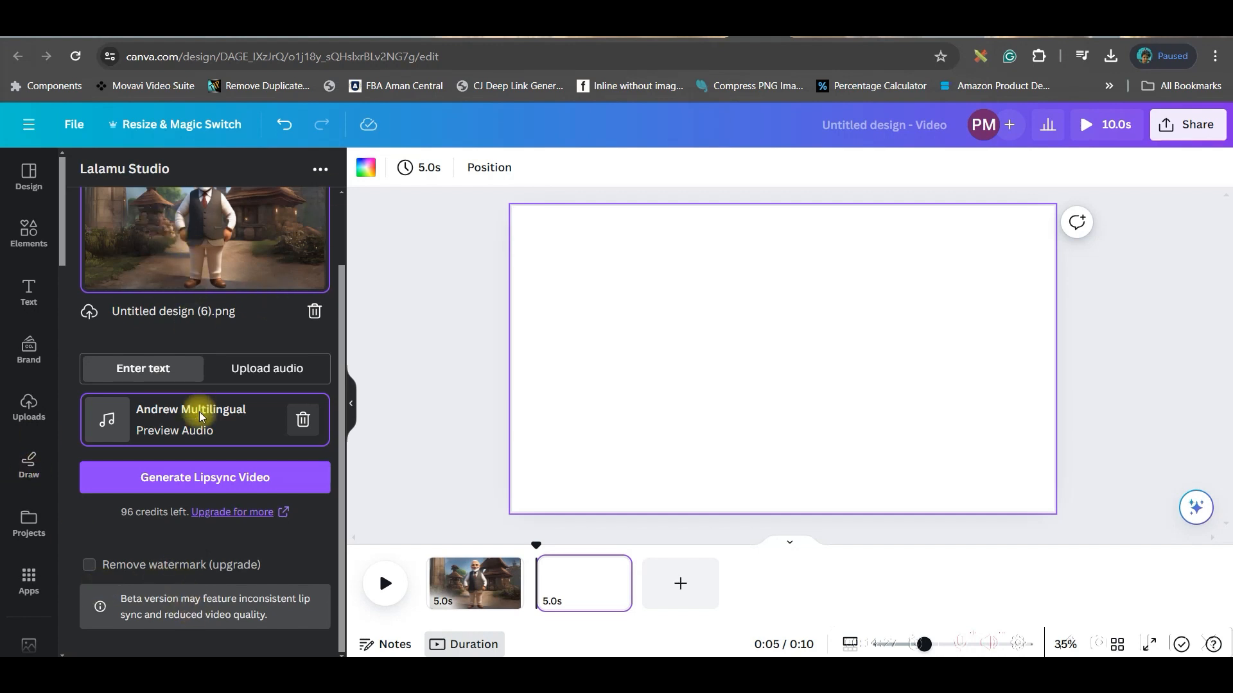
# Generate the lip-sync video, add it to the second page and set it as that page's background.
pyautogui.click(216, 499)
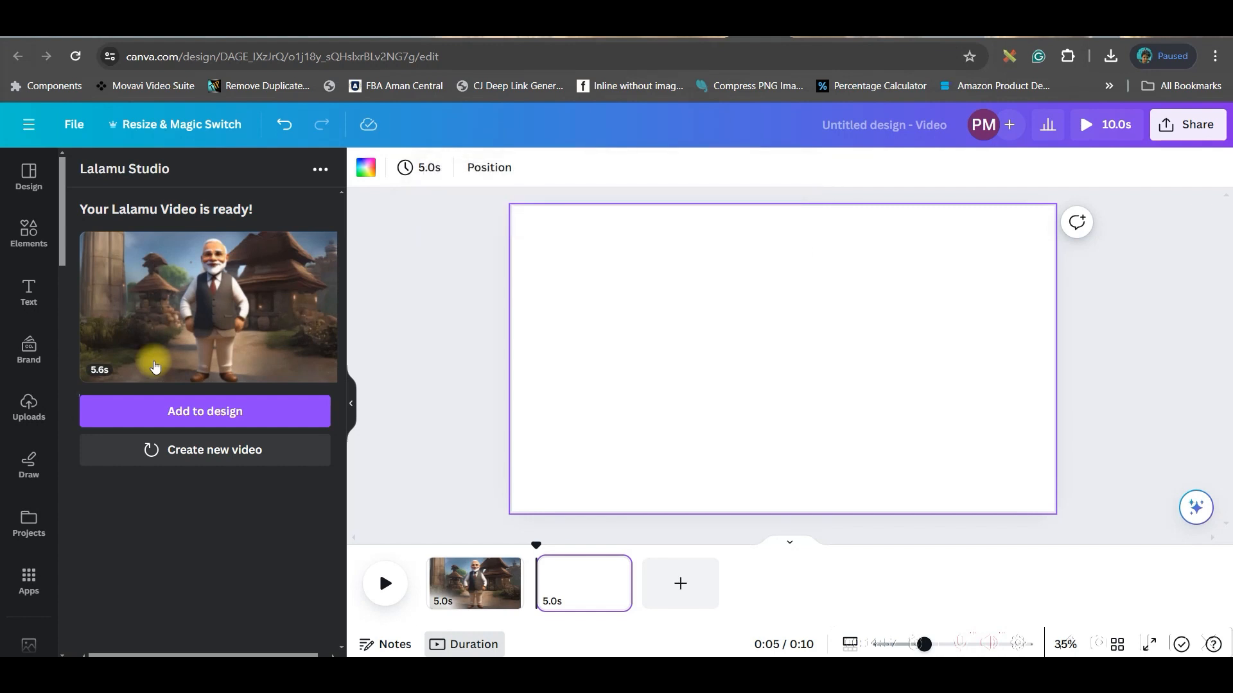
pyautogui.click(149, 414)
pyautogui.click(783, 359)
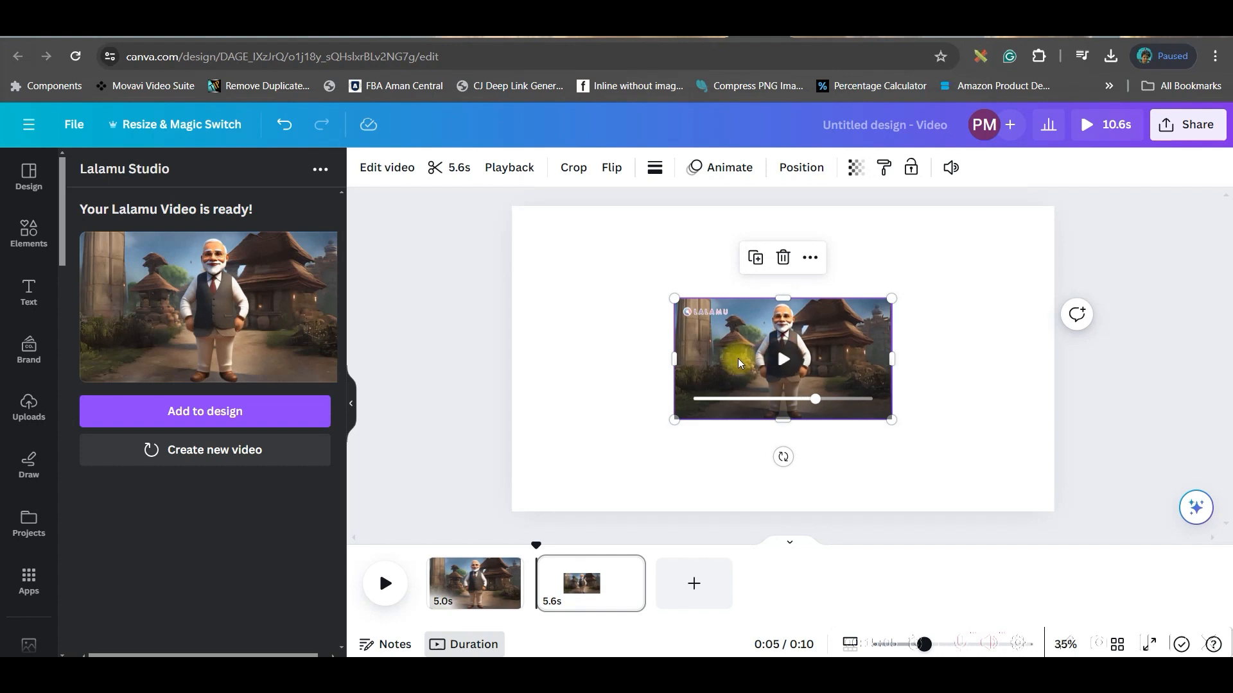
pyautogui.rightClick(716, 354)
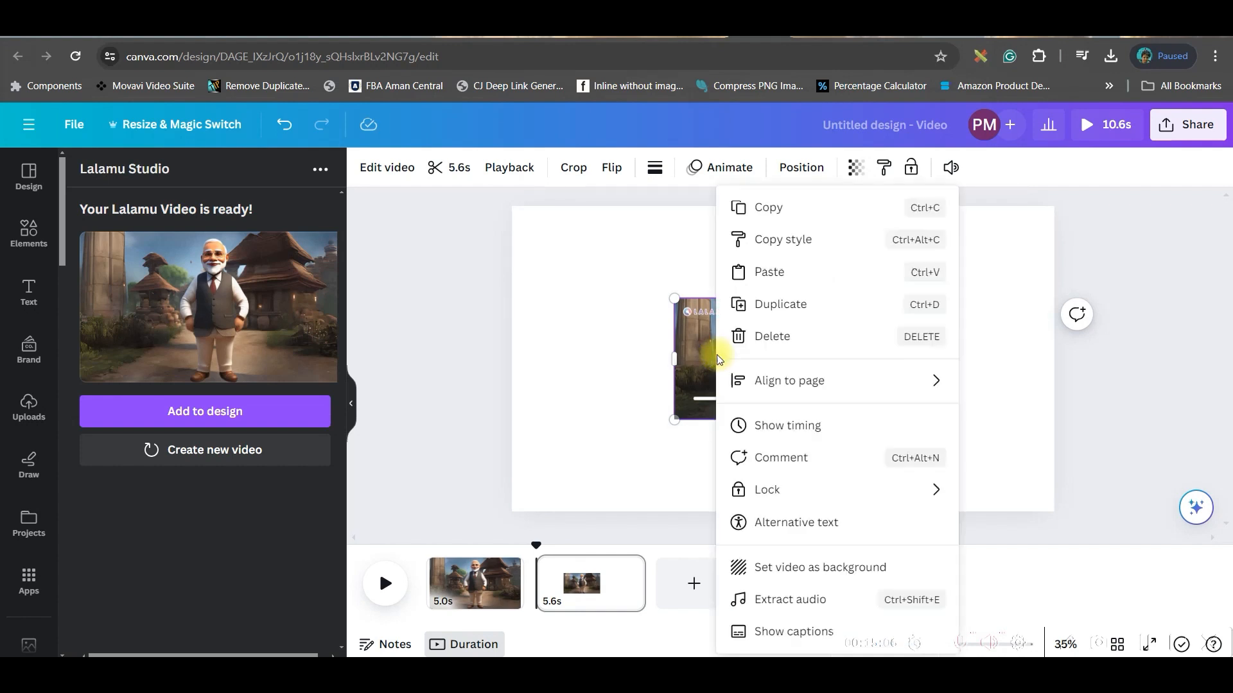
pyautogui.click(804, 568)
# Apply the Solar filter from the Natural group to the background video on the second page.
pyautogui.click(809, 353)
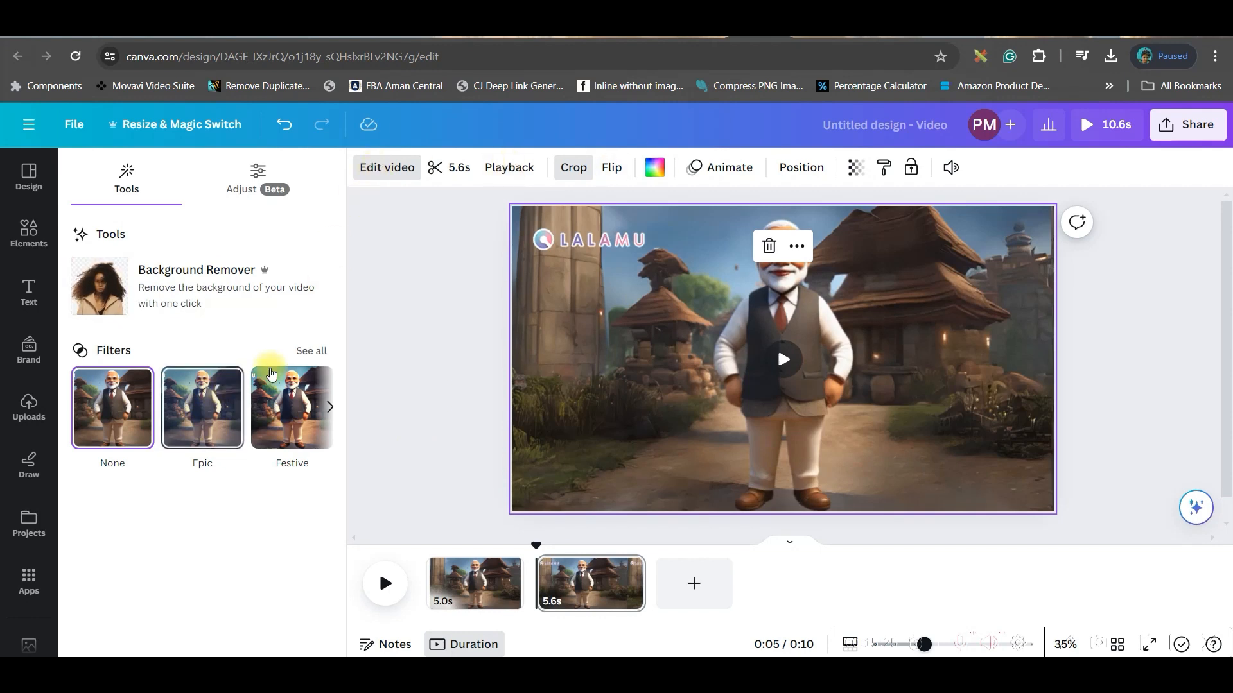
pyautogui.click(310, 351)
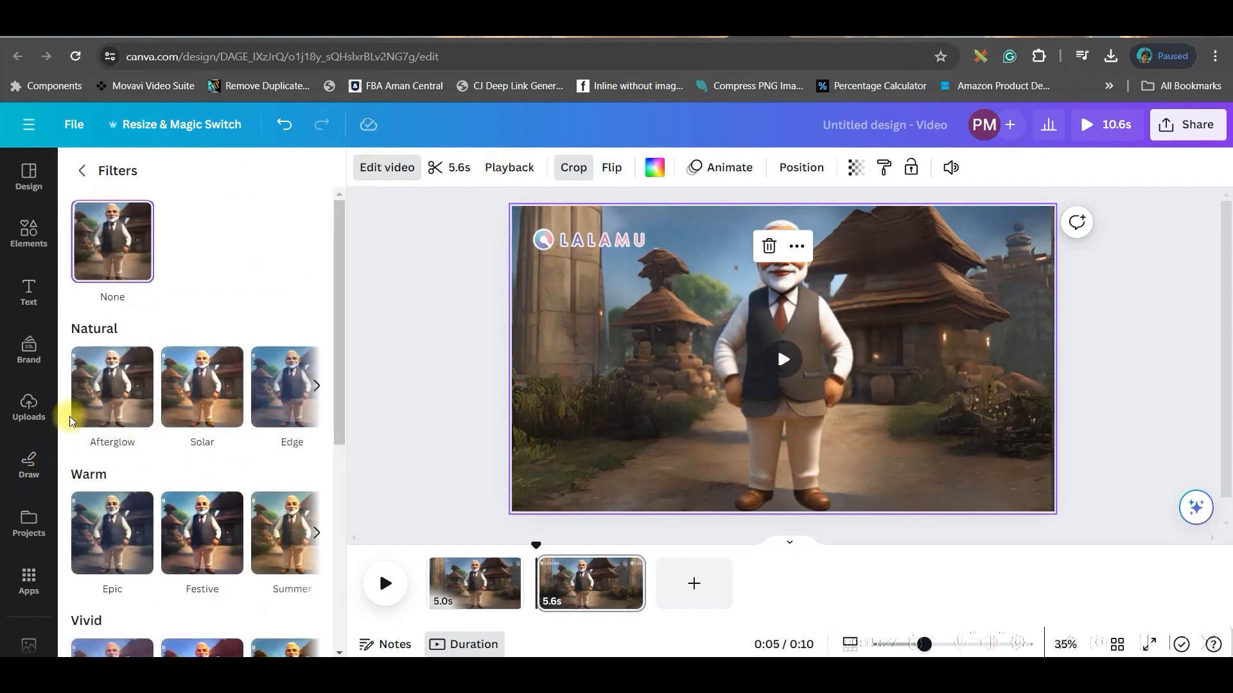
pyautogui.click(192, 414)
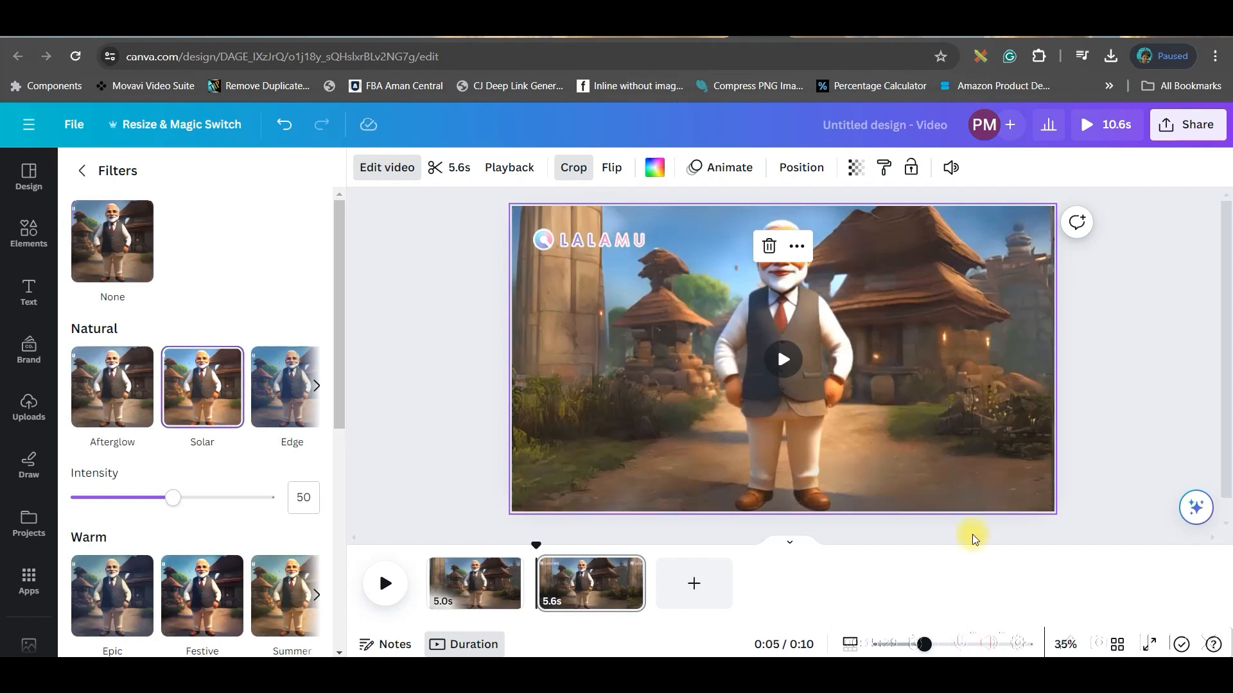
pyautogui.click(1149, 399)
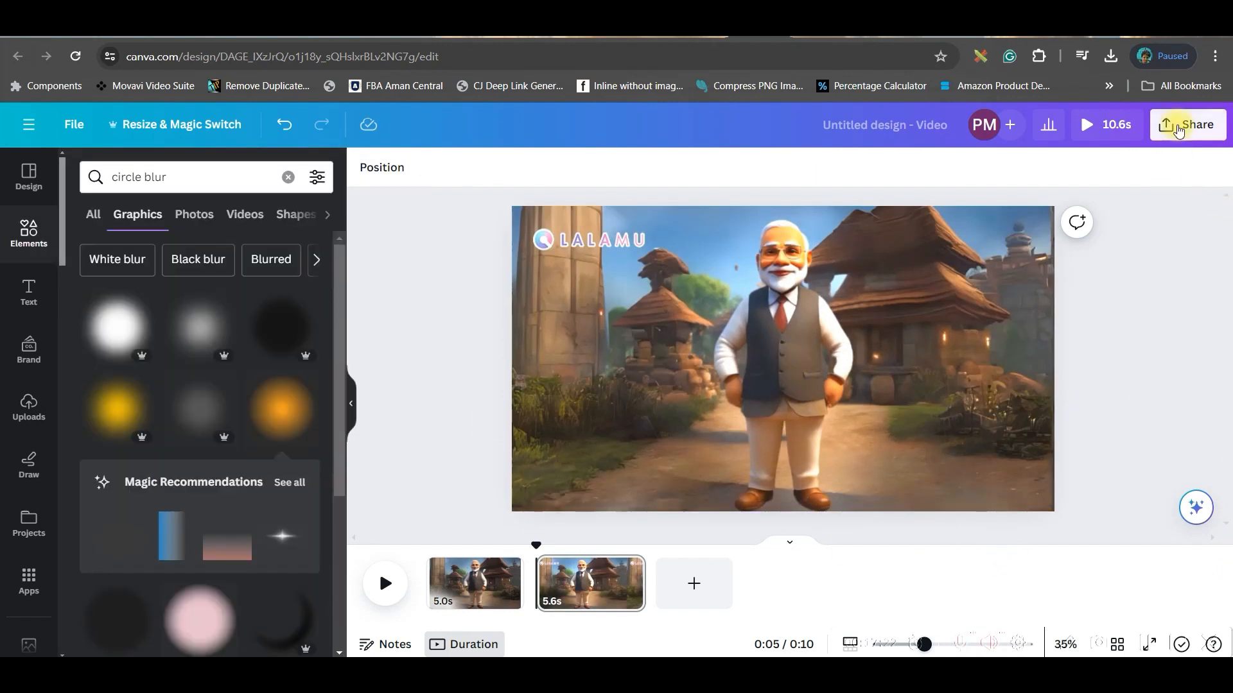
# Download only page 2 of the design as an MP4 video.
pyautogui.click(1179, 127)
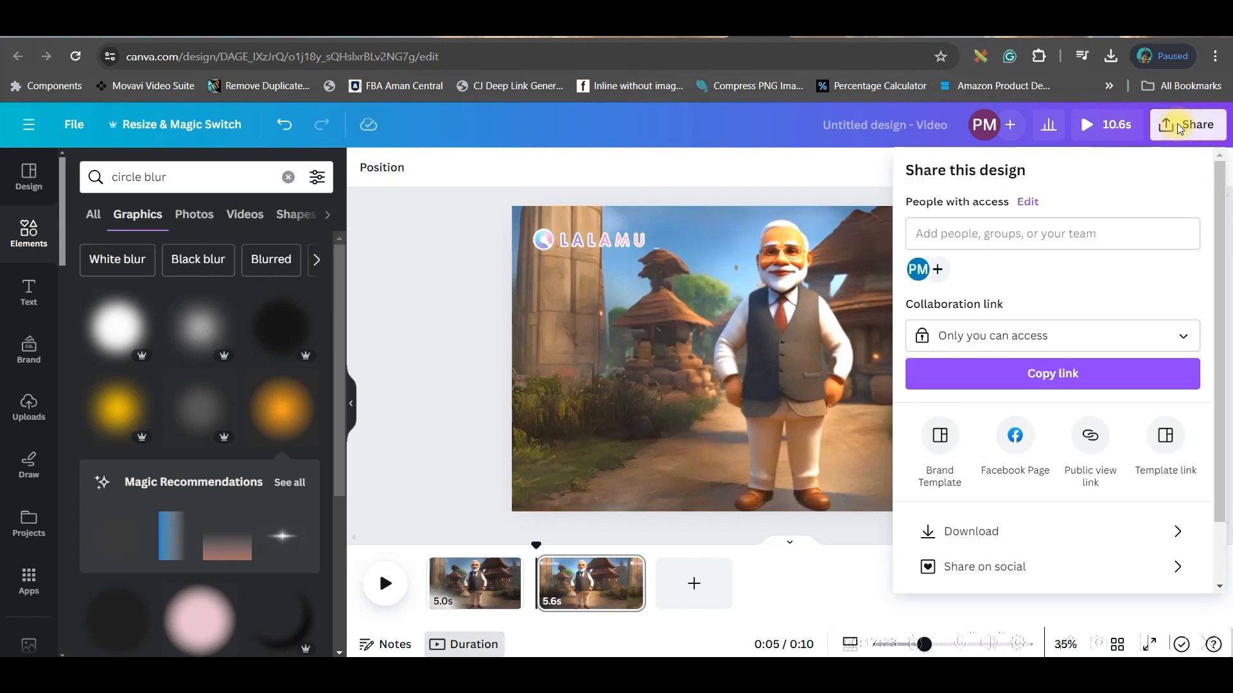
pyautogui.click(960, 533)
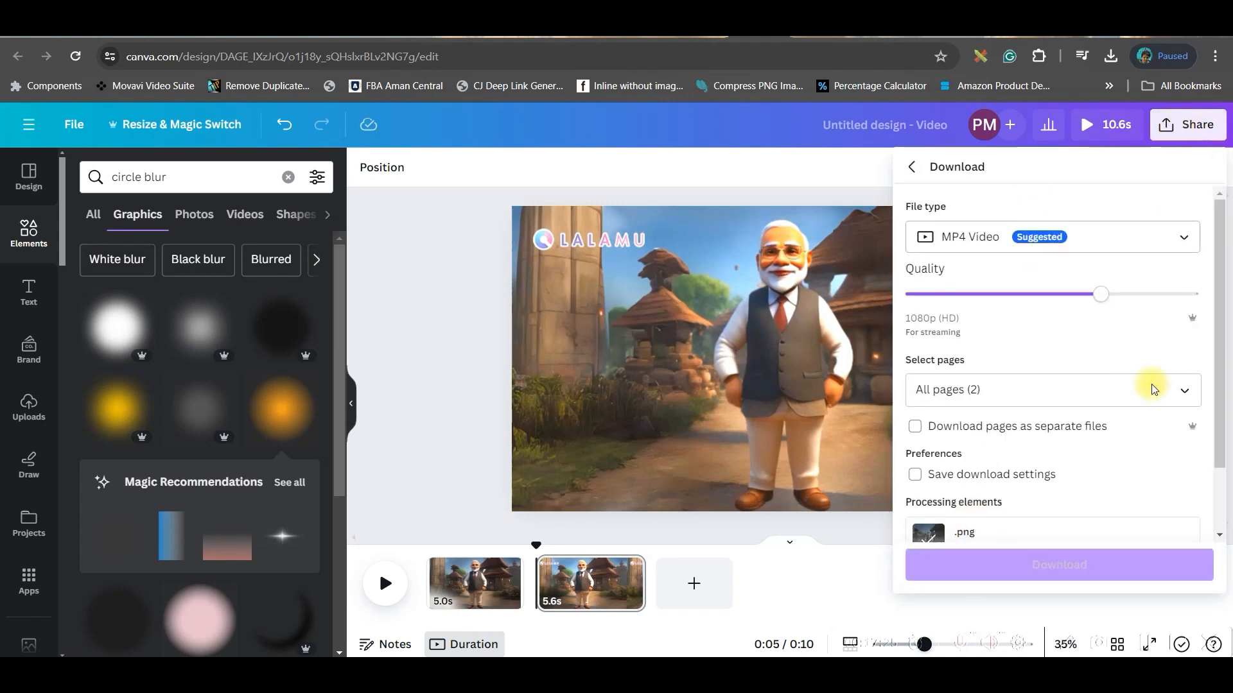
pyautogui.click(1183, 391)
pyautogui.click(1185, 436)
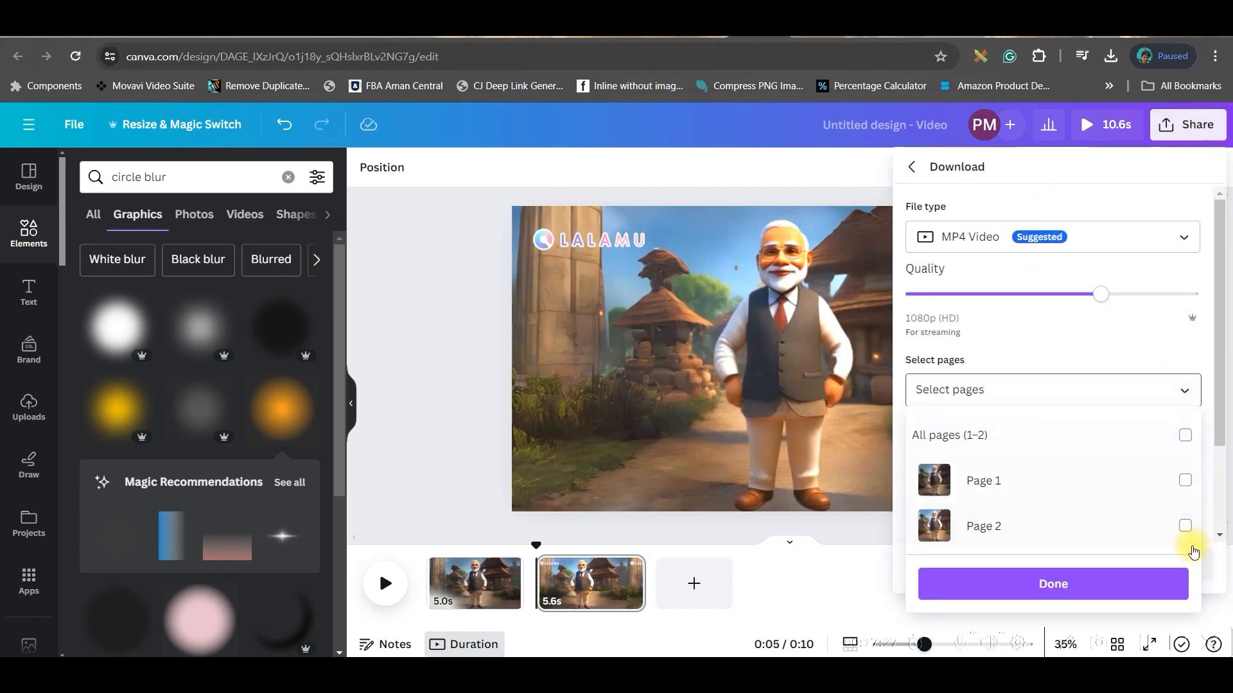
pyautogui.click(1185, 527)
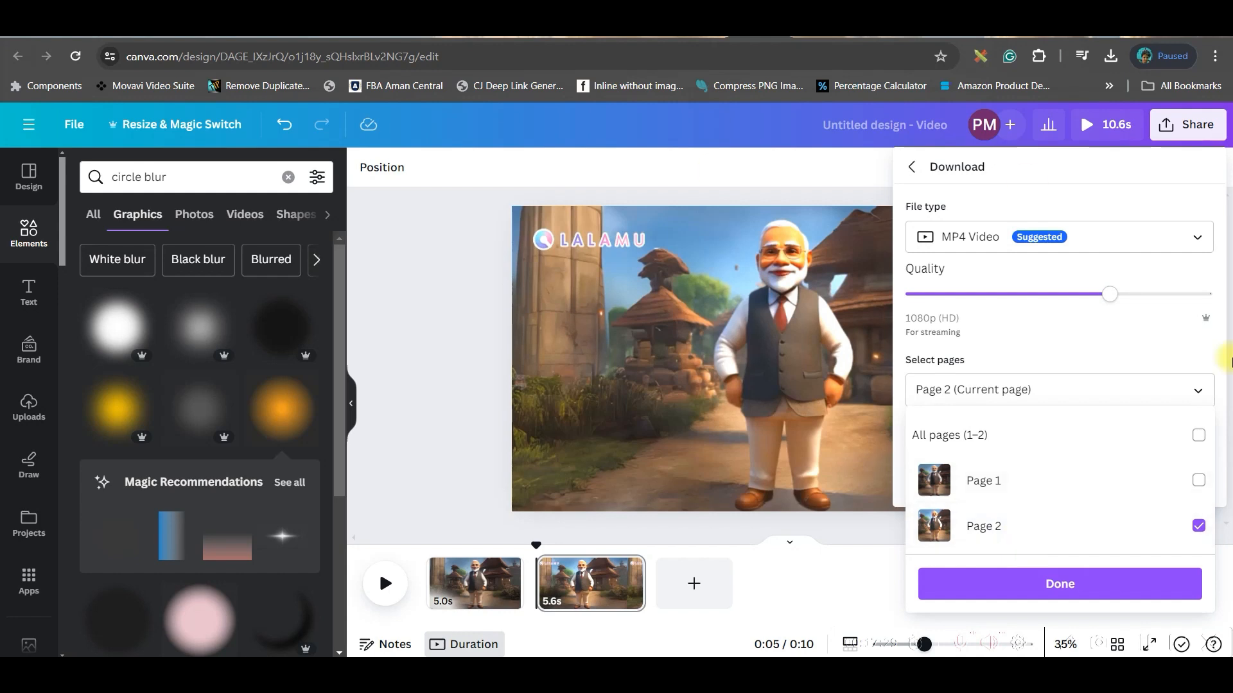
pyautogui.click(1101, 590)
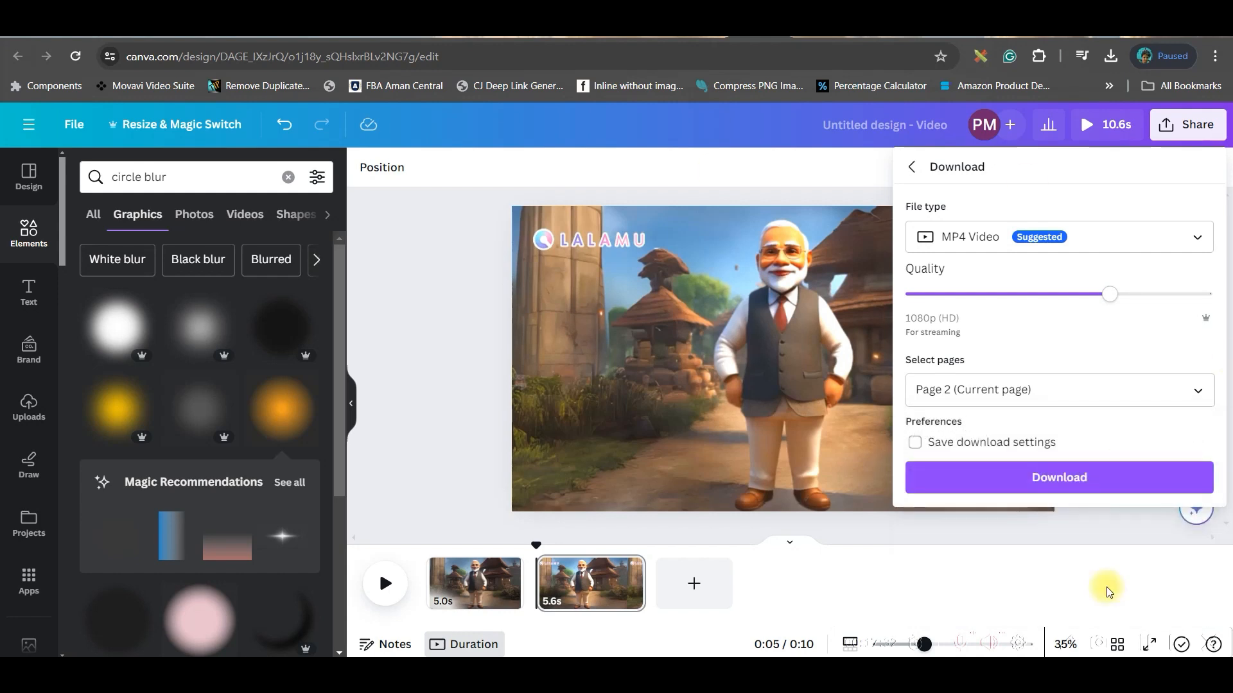
pyautogui.click(1115, 483)
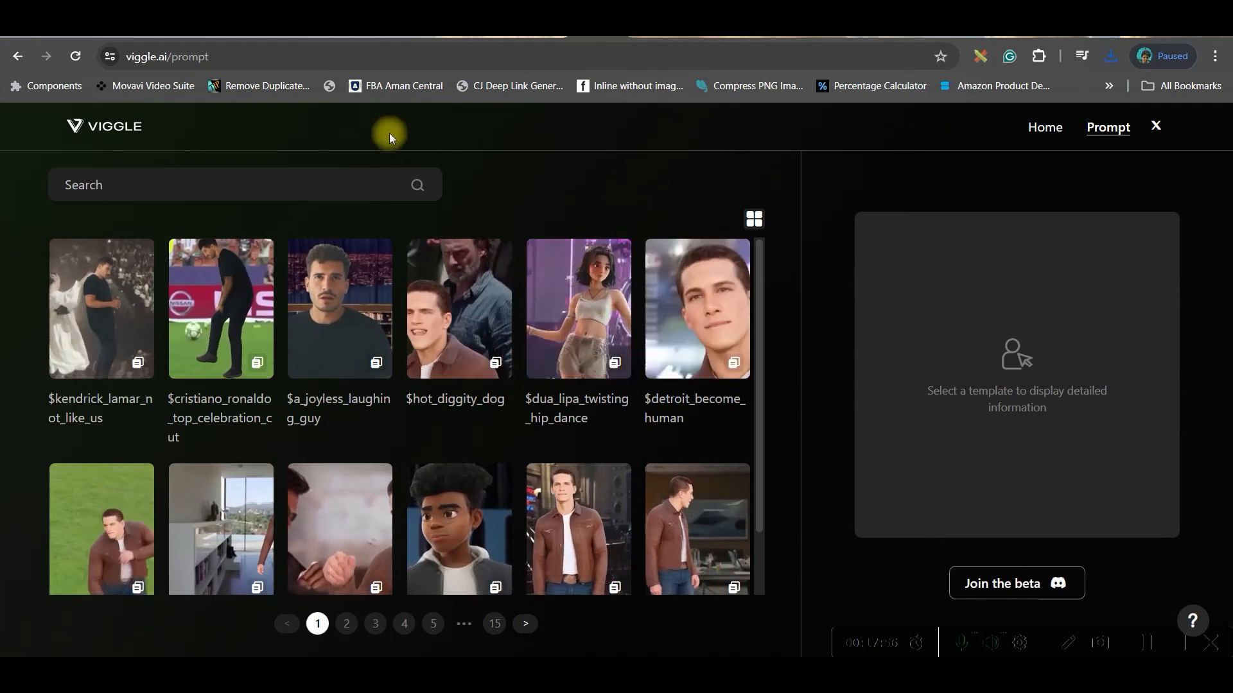
# On the Viggle website, go to the home page, join the beta and switch to Viggle's Discord server.
pyautogui.click(1040, 126)
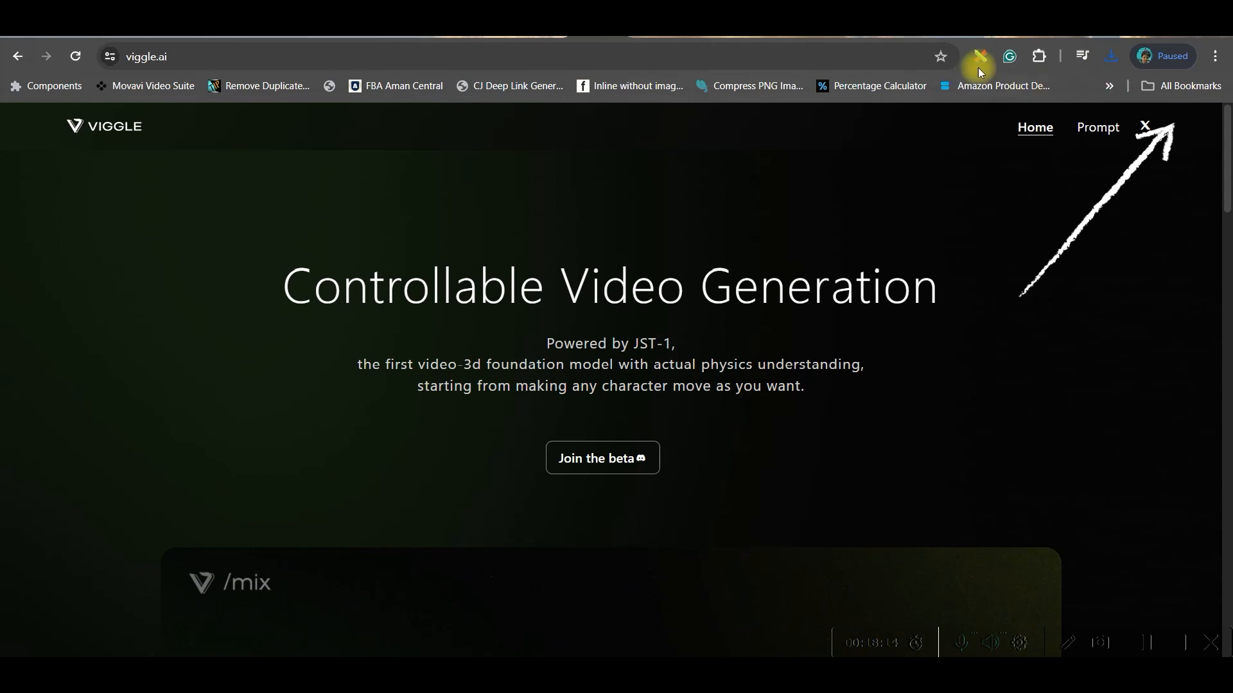
pyautogui.click(587, 462)
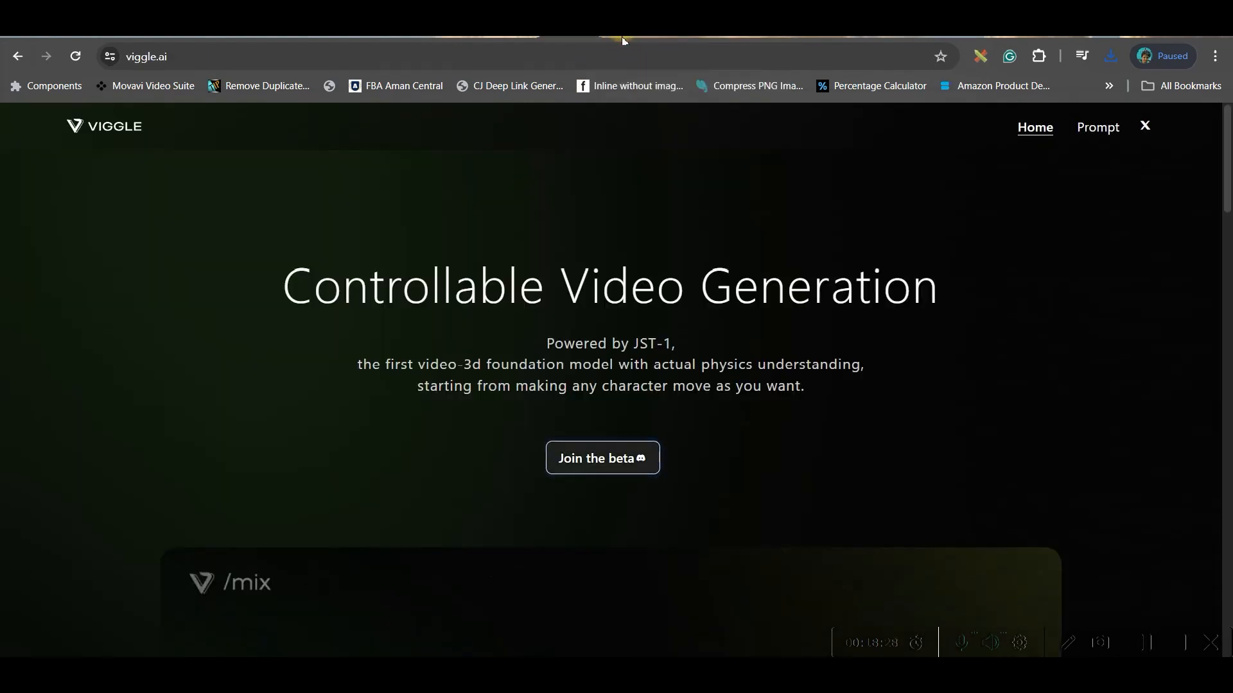
pyautogui.click(624, 38)
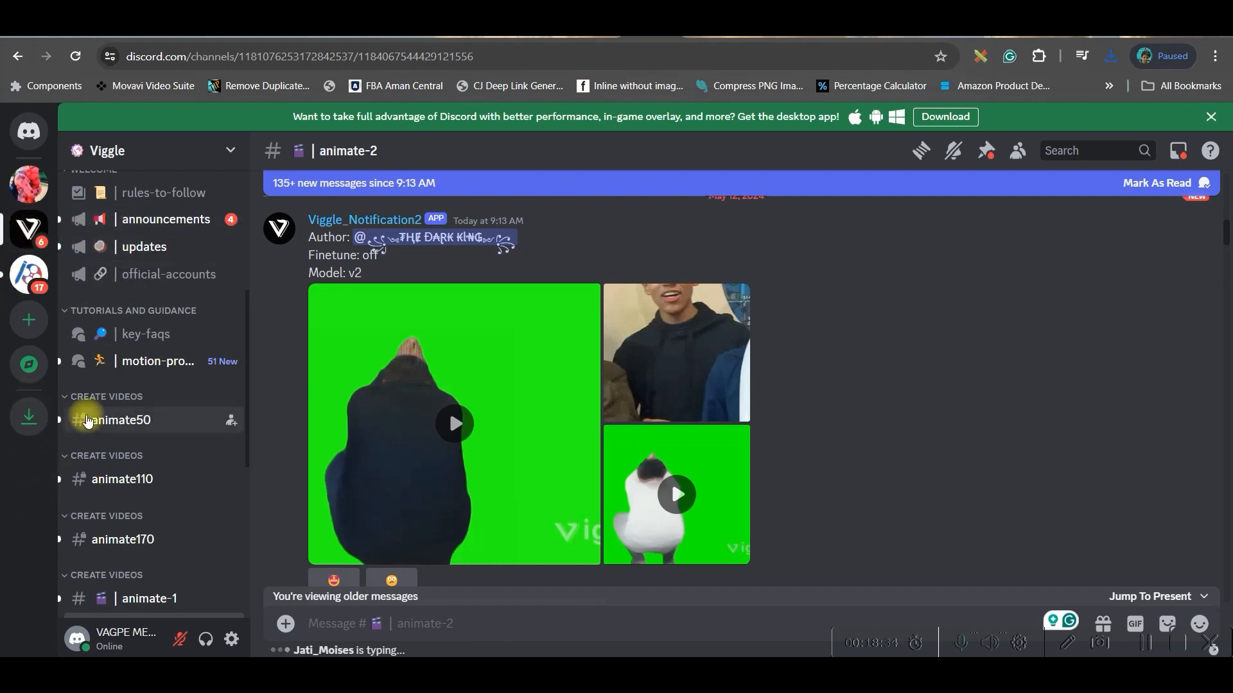
# In Viggle's animate-2 channel, start the /animate command with its image, motion_prompt, background and finetune options.
pyautogui.scroll(-5, 129, 486)
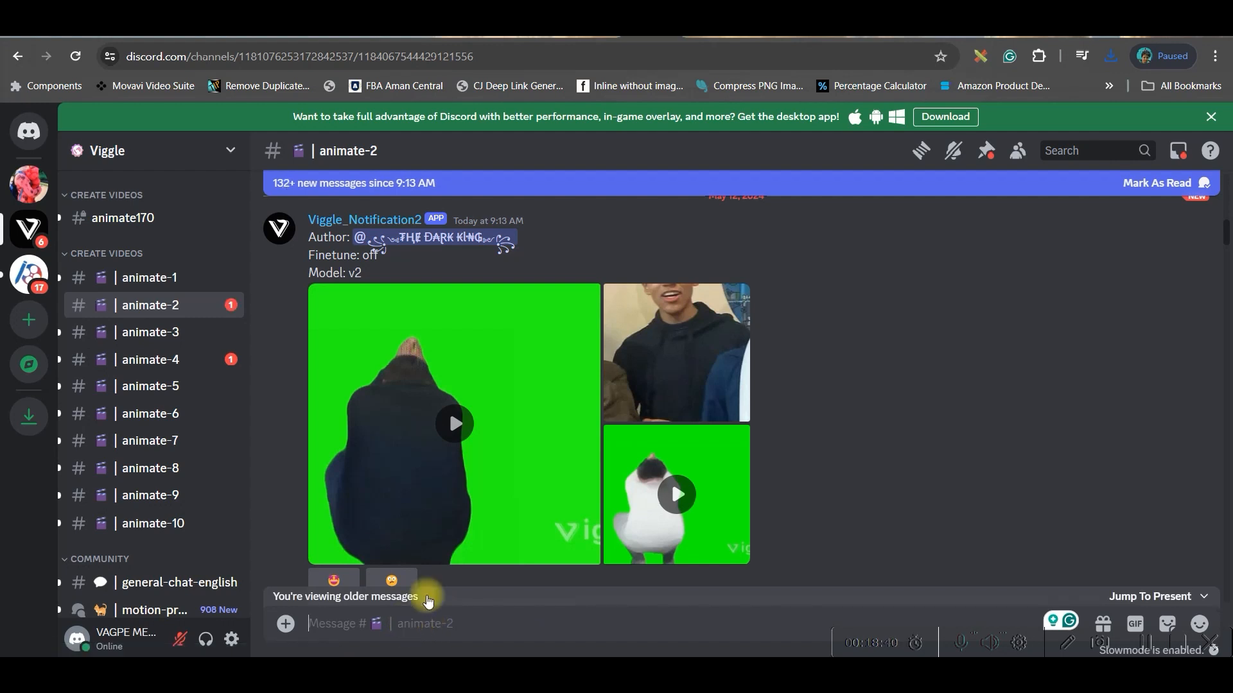
pyautogui.write('/')
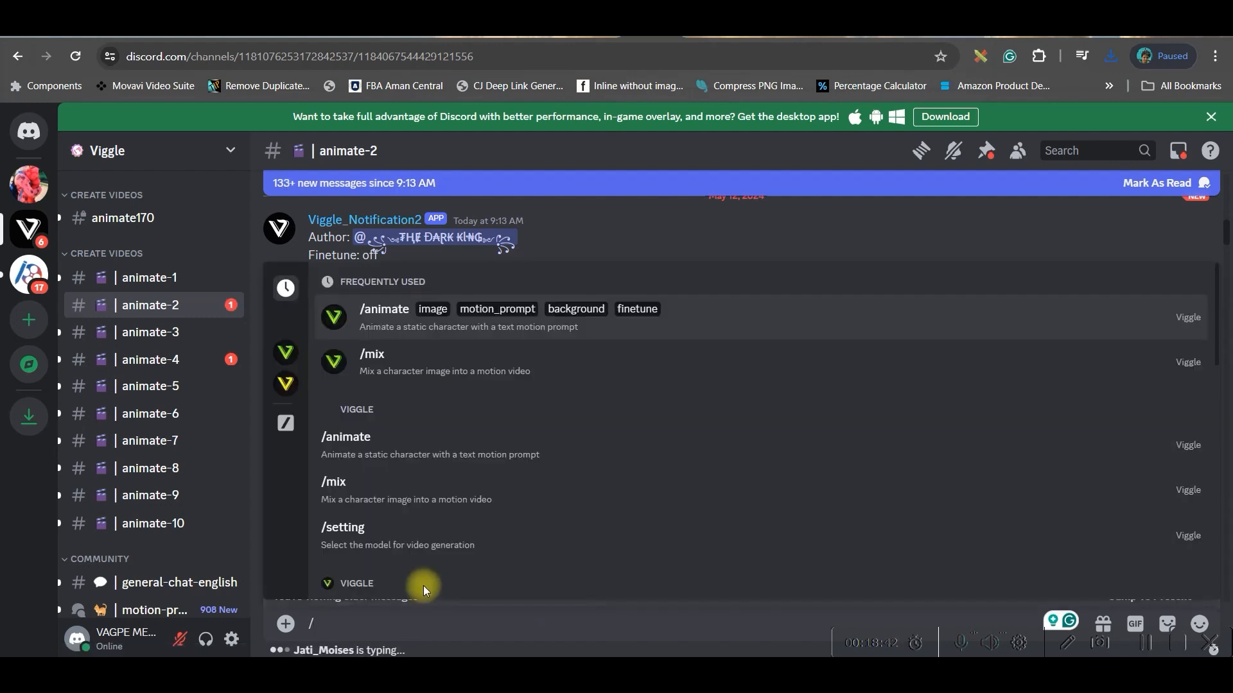
pyautogui.write('ani')
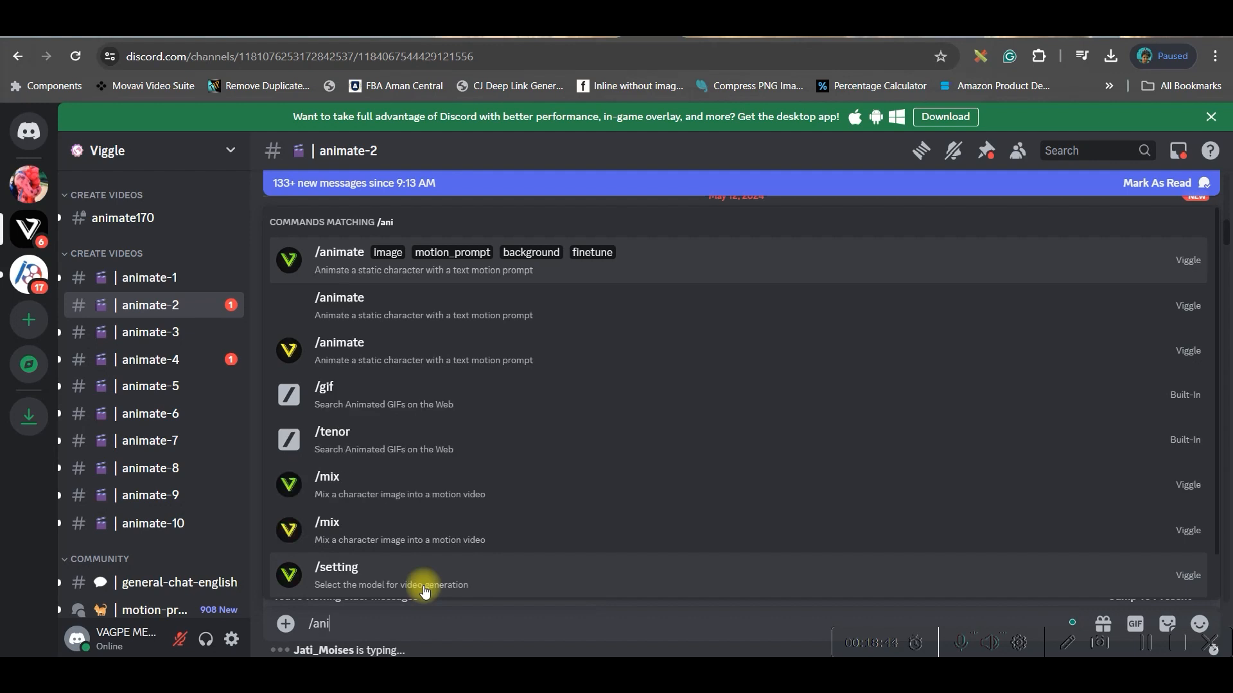
pyautogui.write('mate')
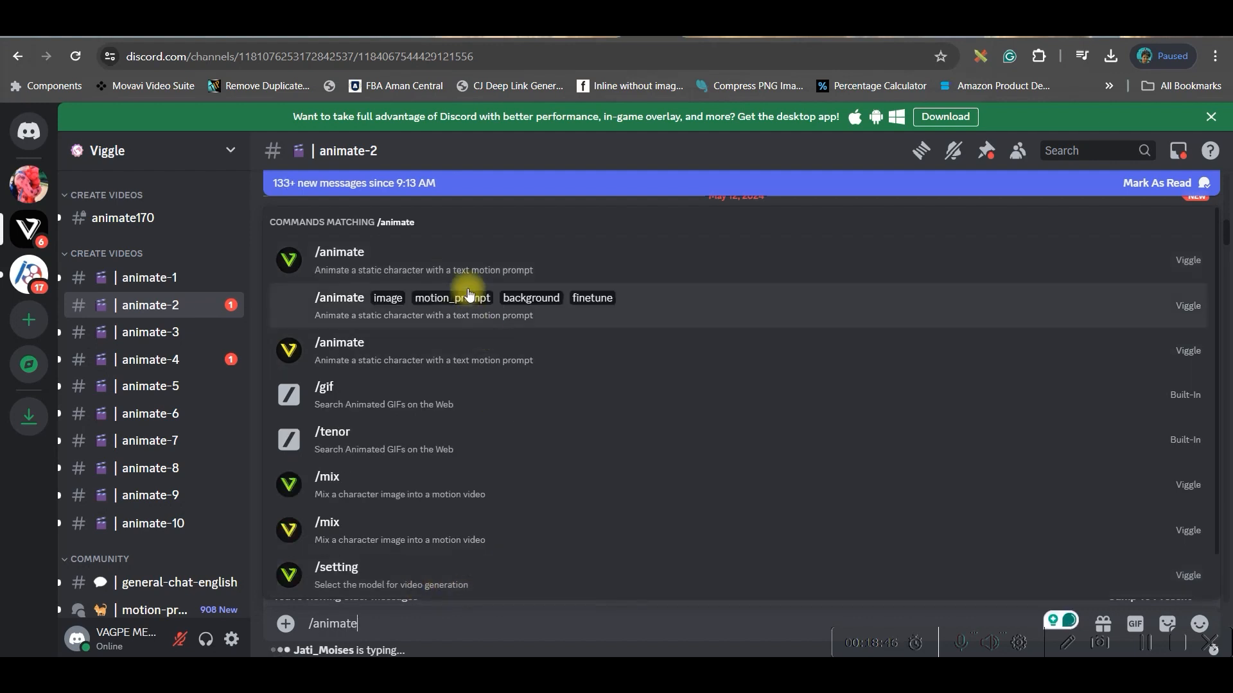
pyautogui.click(465, 260)
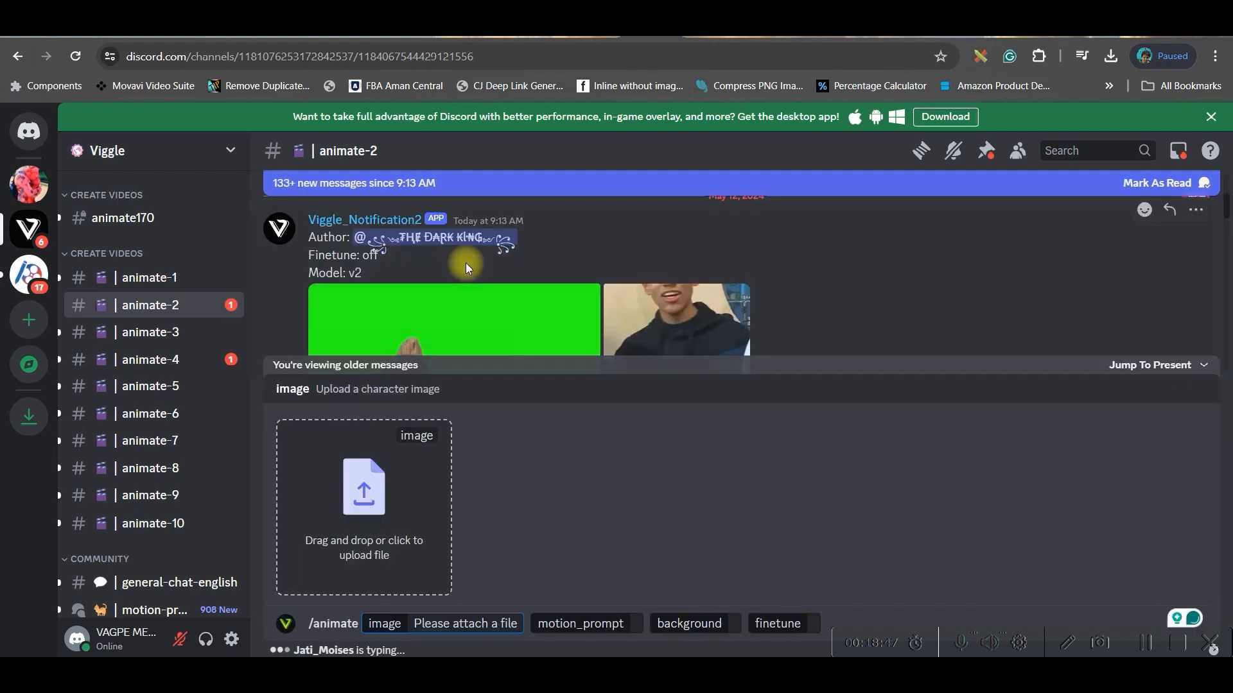
# Attach Untitled design (6).png as the character image and activate the motion_prompt option.
pyautogui.click(365, 506)
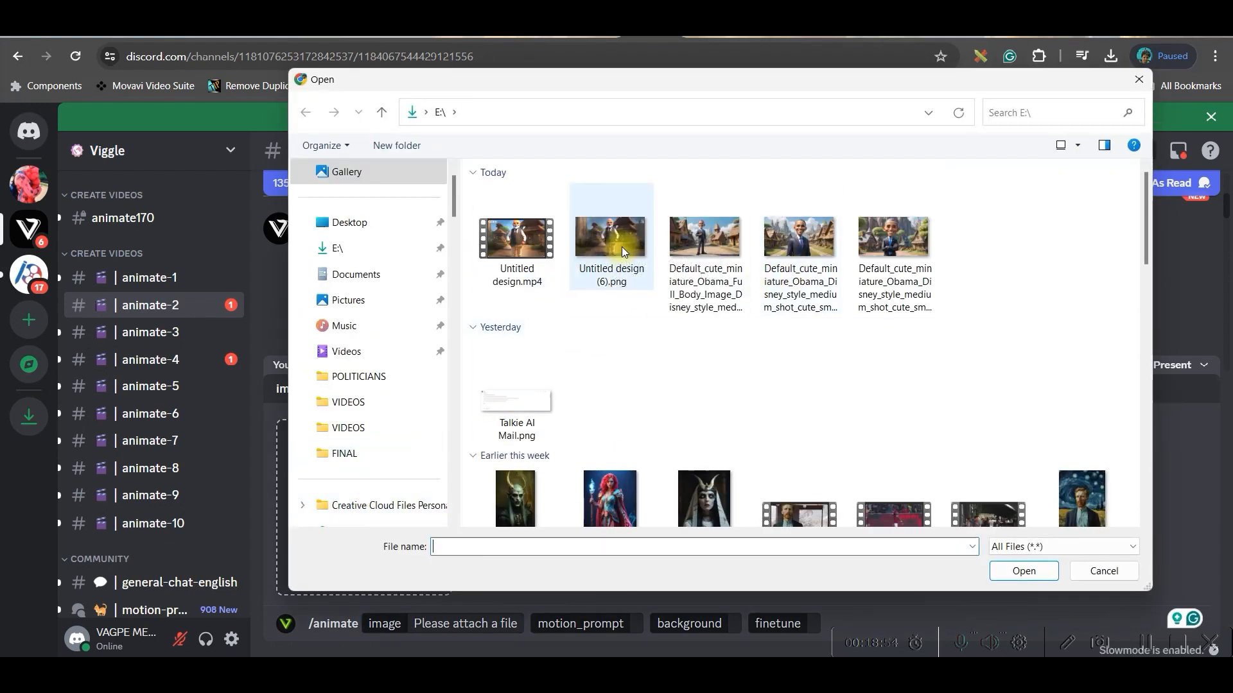
pyautogui.click(622, 247)
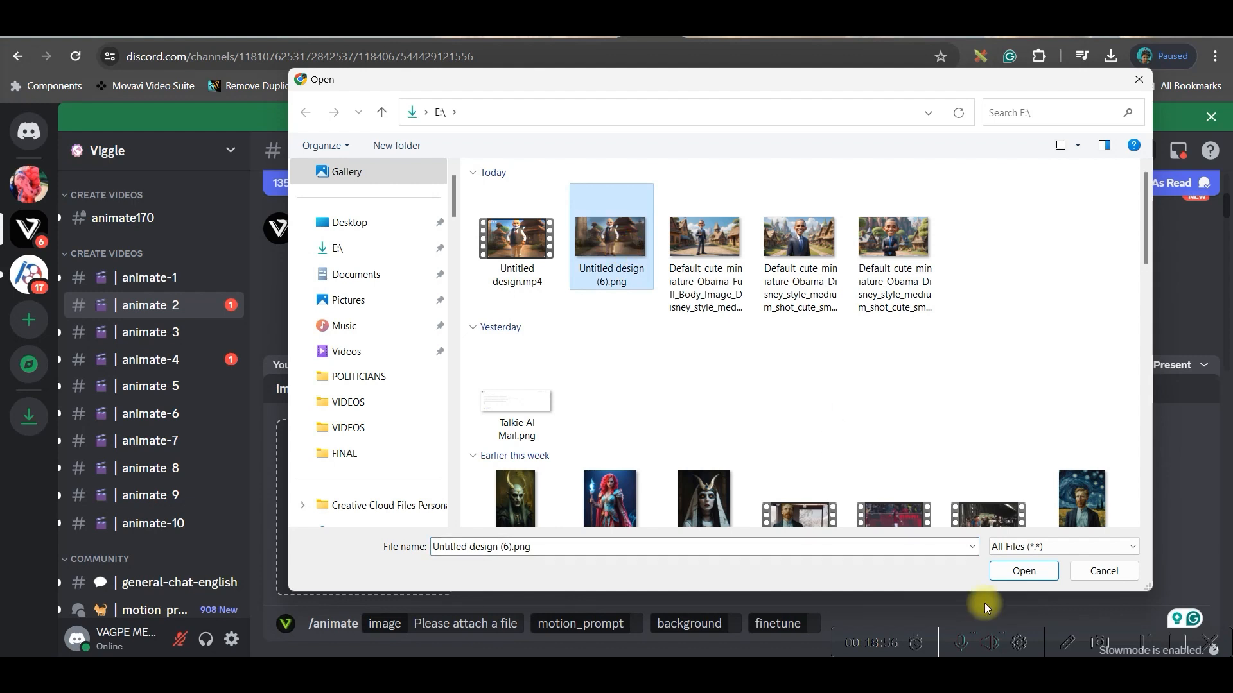
pyautogui.click(1026, 573)
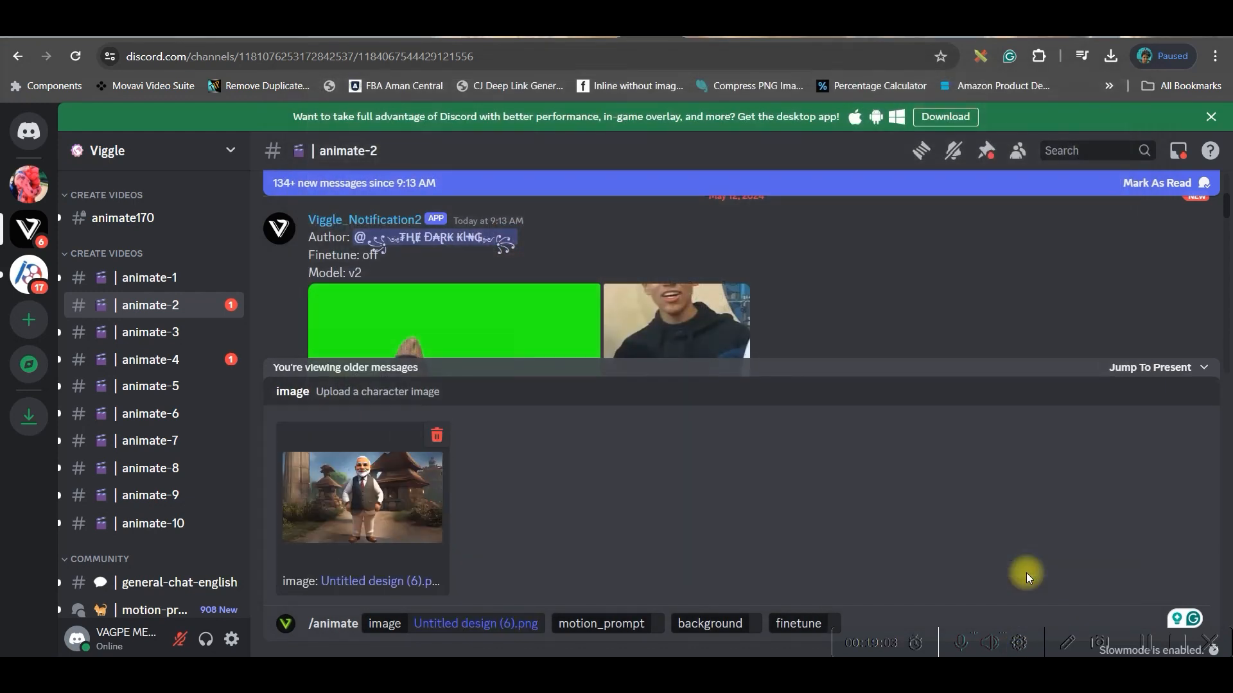
pyautogui.click(661, 624)
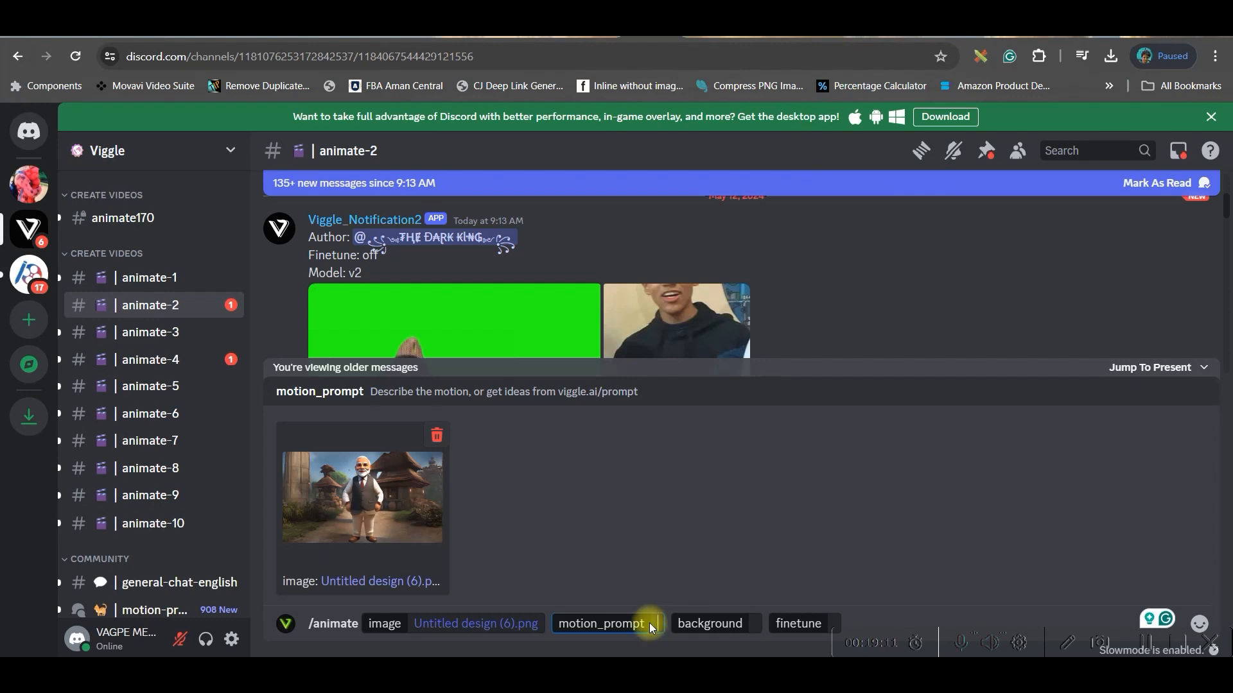
# Switch to the Viggle website and browse the pages of its prompt library for a dance motion template.
pyautogui.click(593, 38)
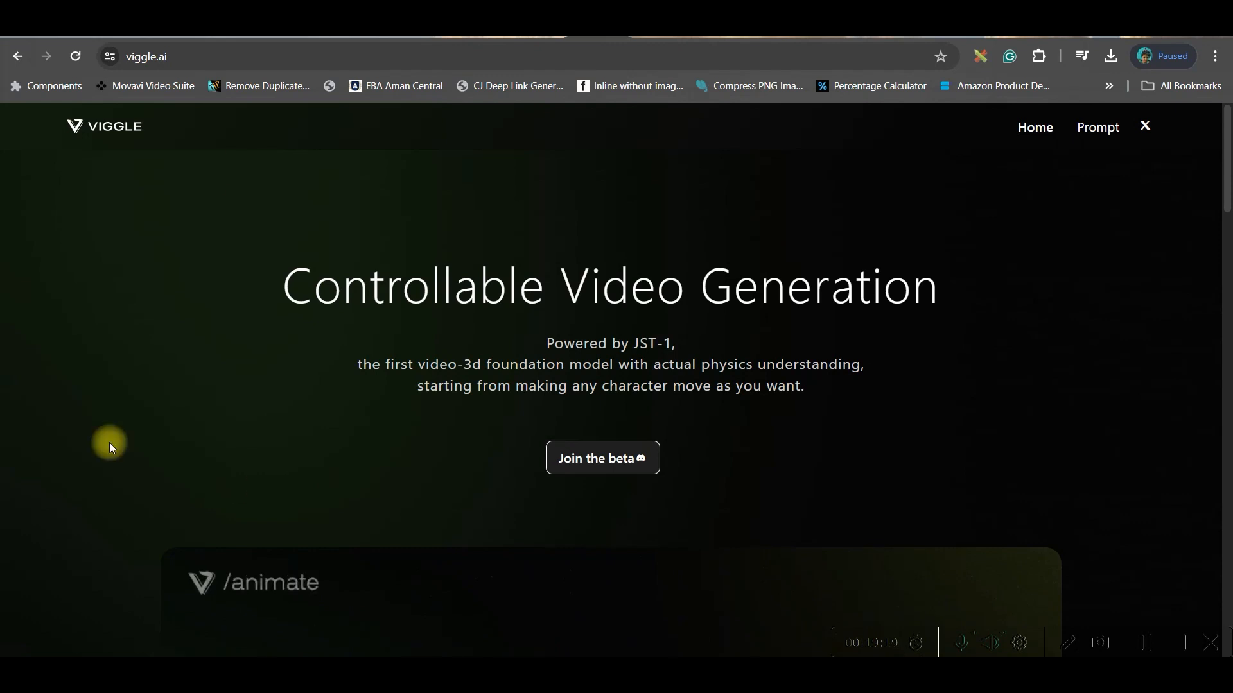
pyautogui.click(1109, 134)
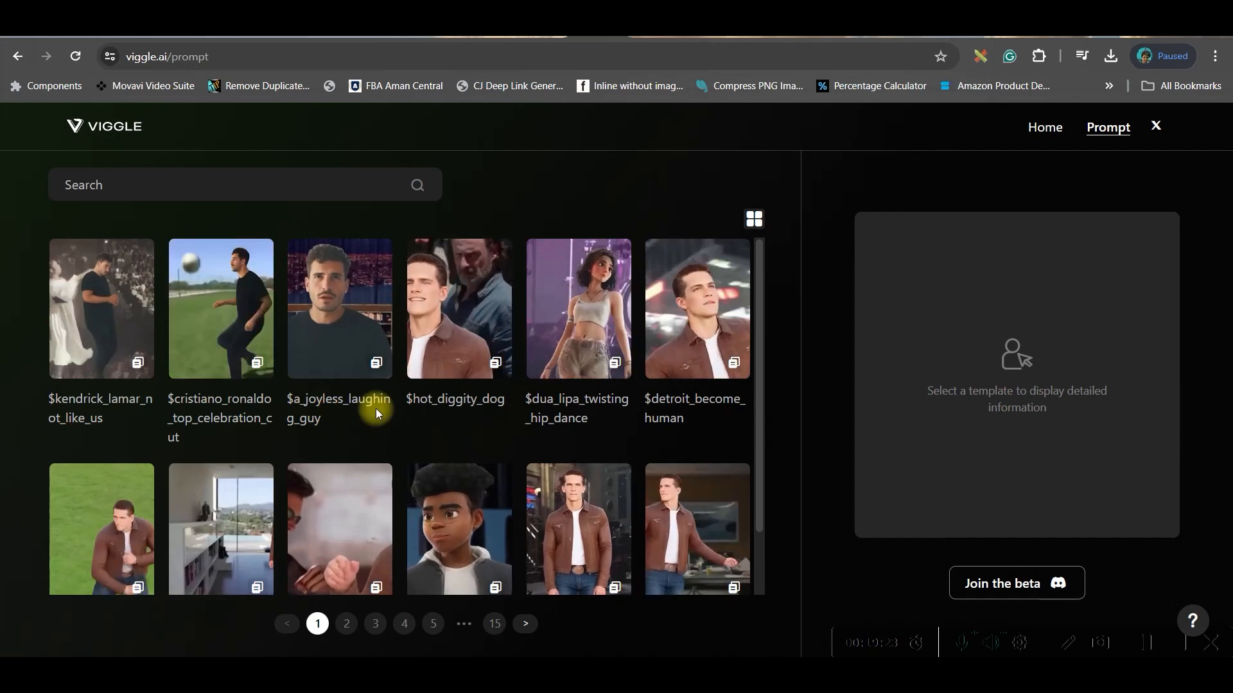
pyautogui.scroll(-1, 263, 390)
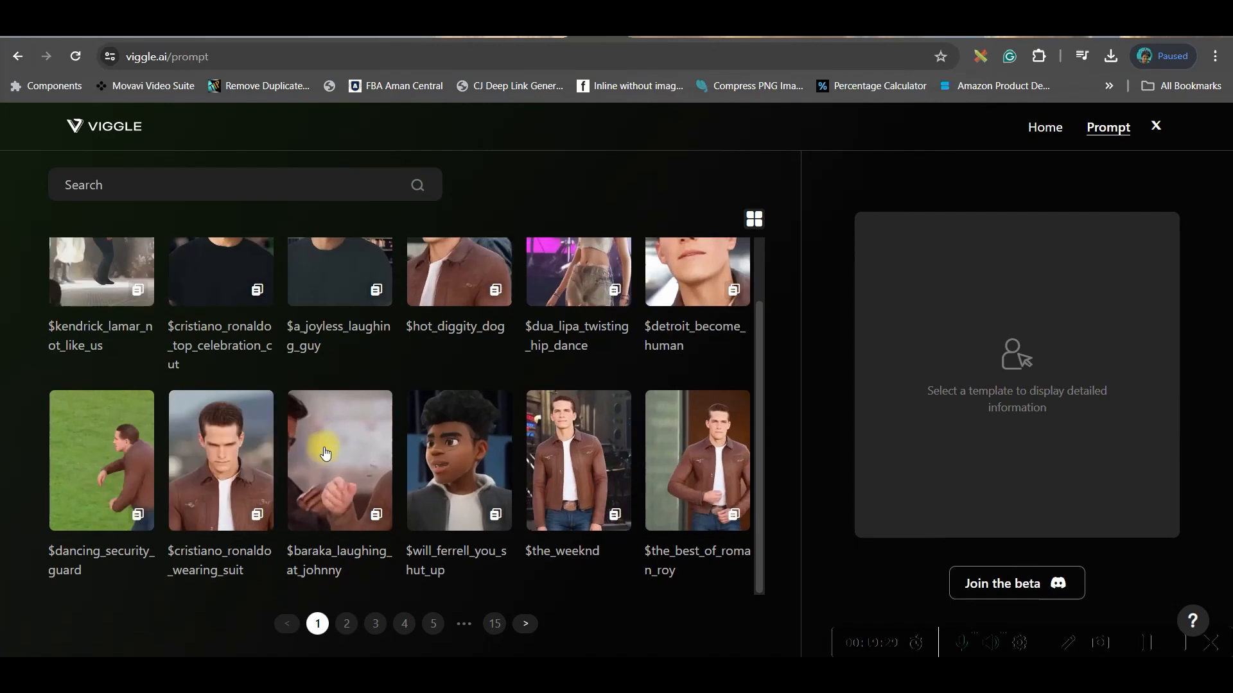
pyautogui.scroll(1, 508, 553)
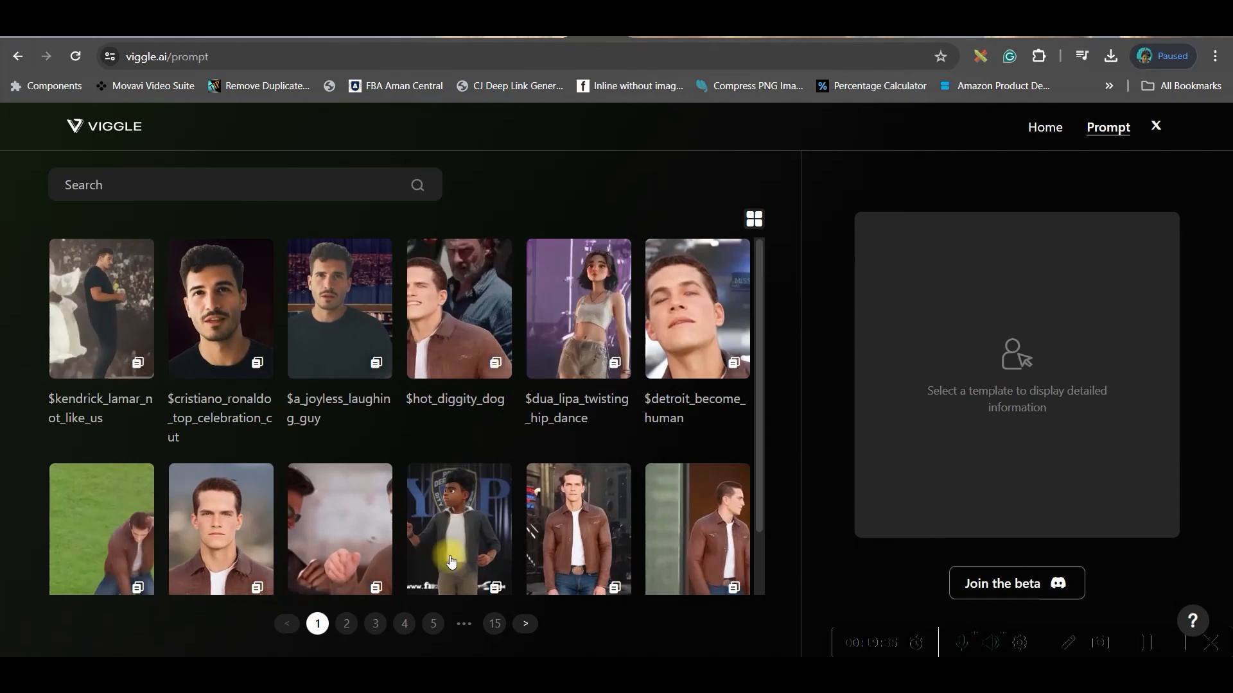
pyautogui.scroll(-1, 370, 557)
pyautogui.click(347, 623)
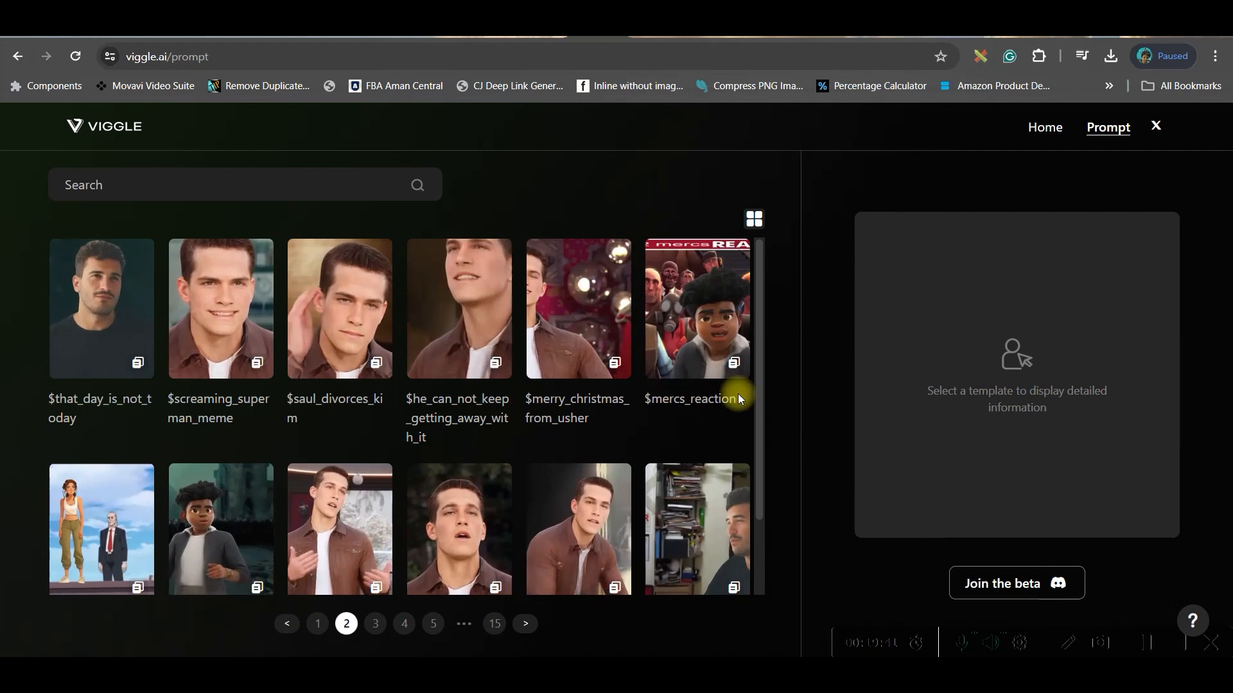
pyautogui.click(377, 623)
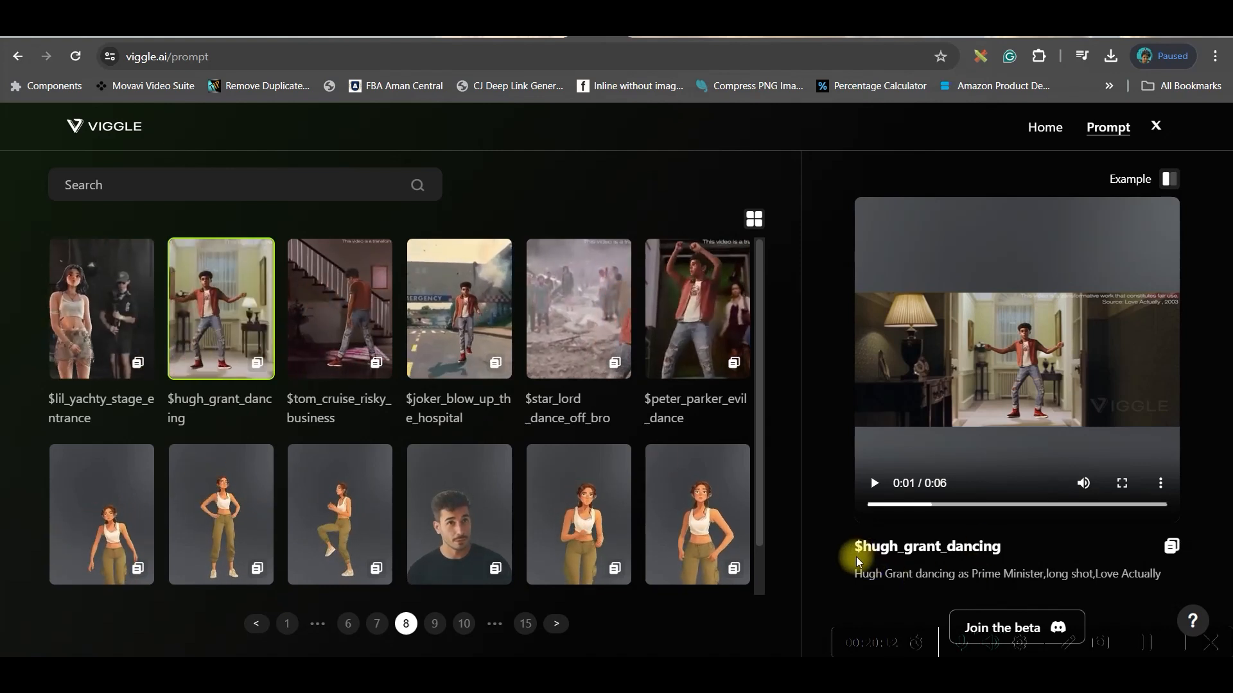
# Search the prompt library for $hugh, choose $hugh_grant_dancing and copy its prompt name.
pyautogui.click(190, 192)
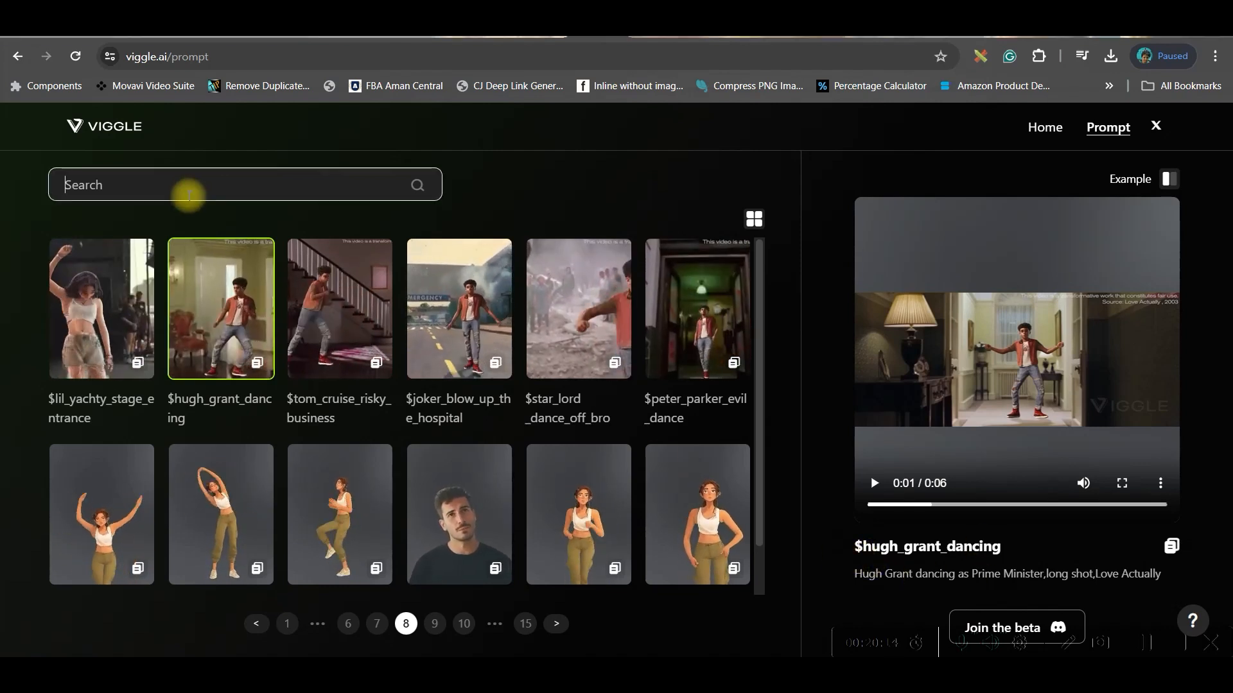
pyautogui.write('$hu')
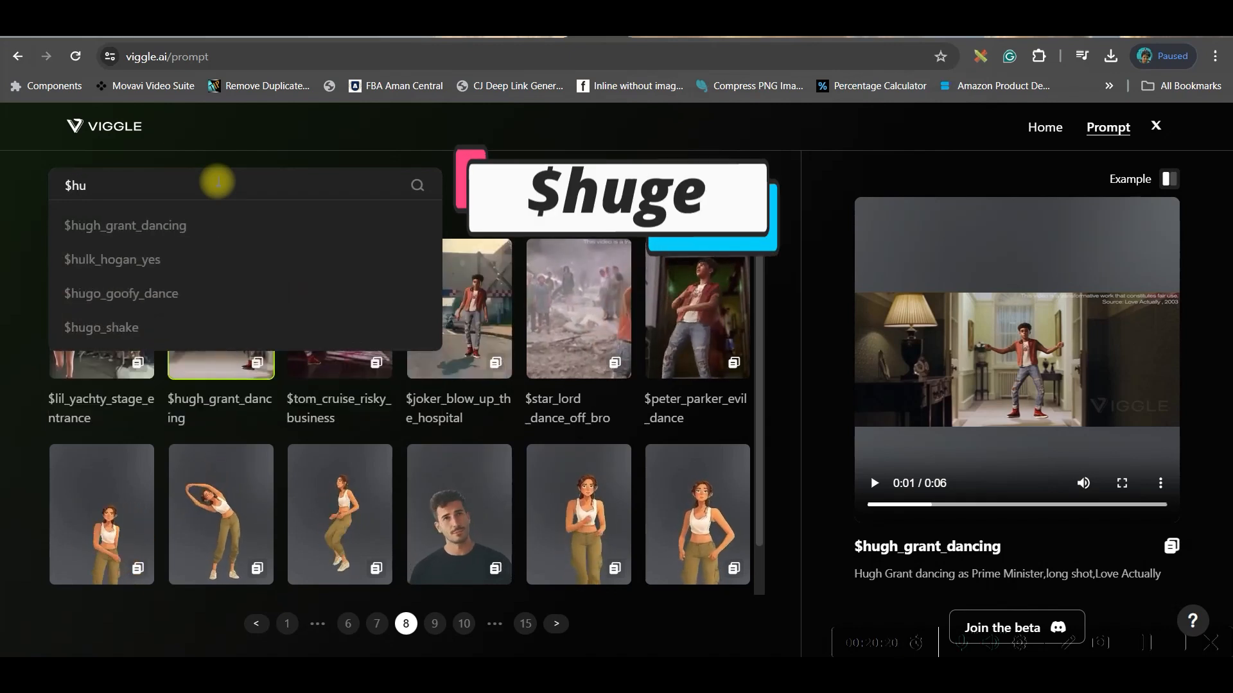
pyautogui.write('gh')
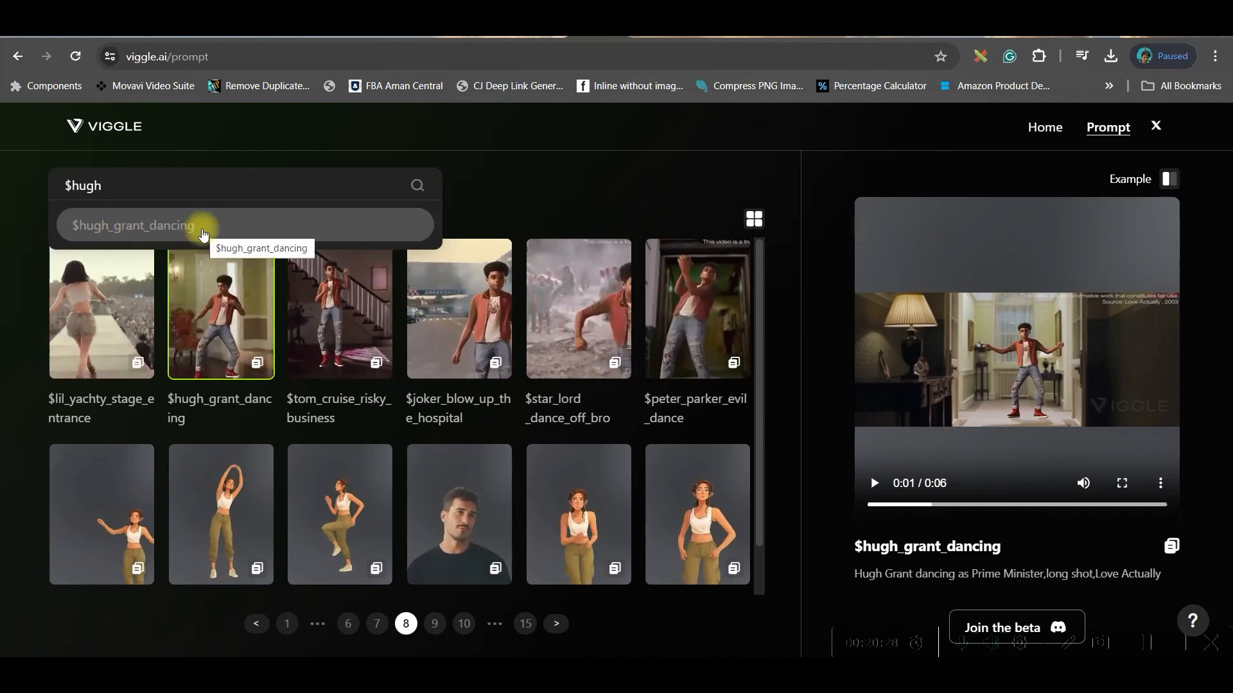
pyautogui.click(200, 229)
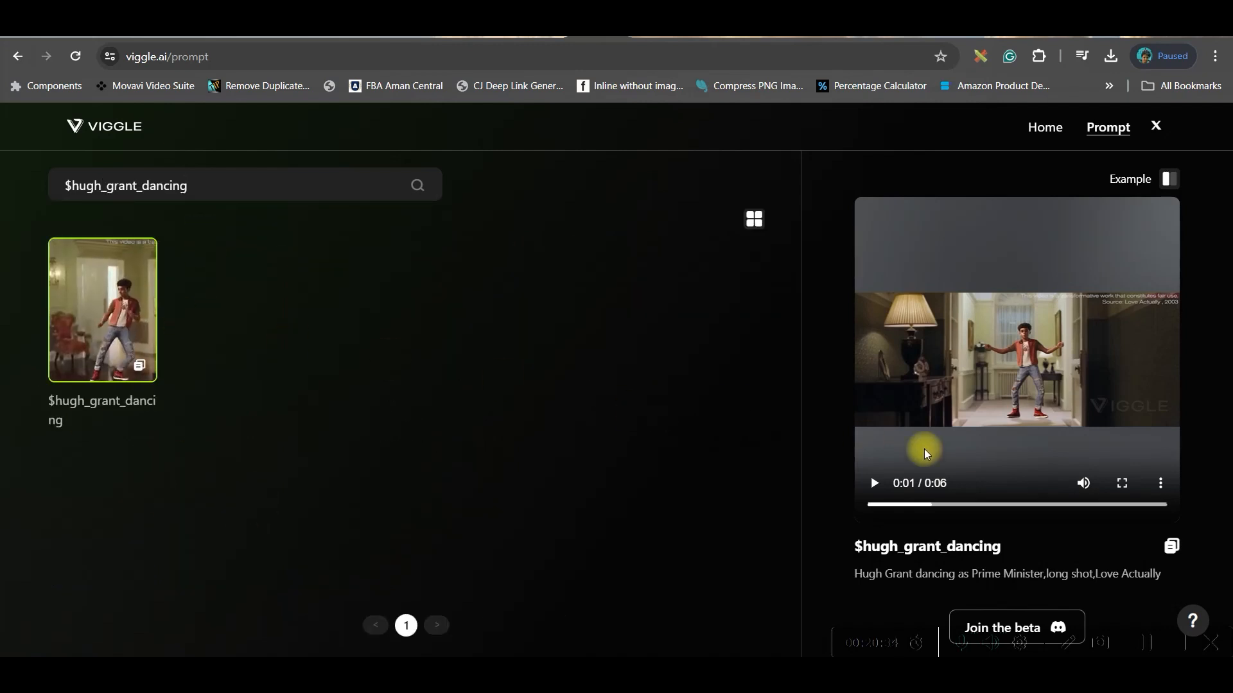
pyautogui.click(1170, 549)
pyautogui.click(508, 451)
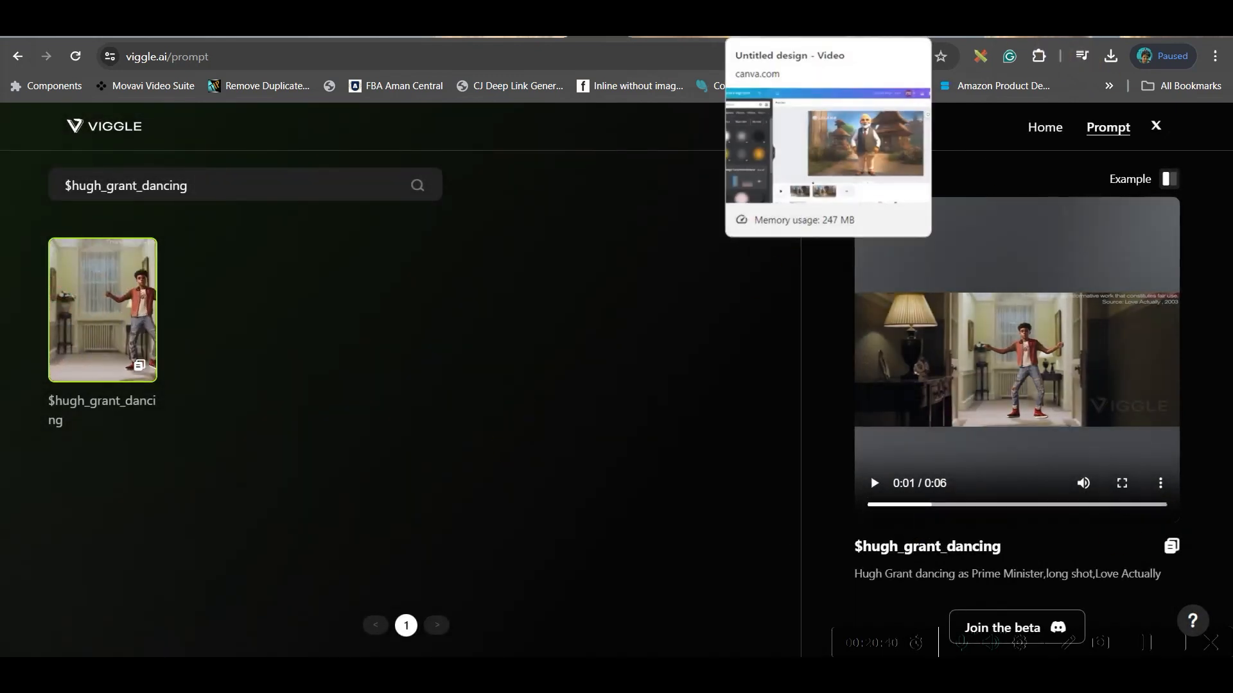
# Back in Discord, set motion_prompt to $hugh_grant_dancing, background to From template and finetune to On, and send the /animate command.
pyautogui.click(662, 37)
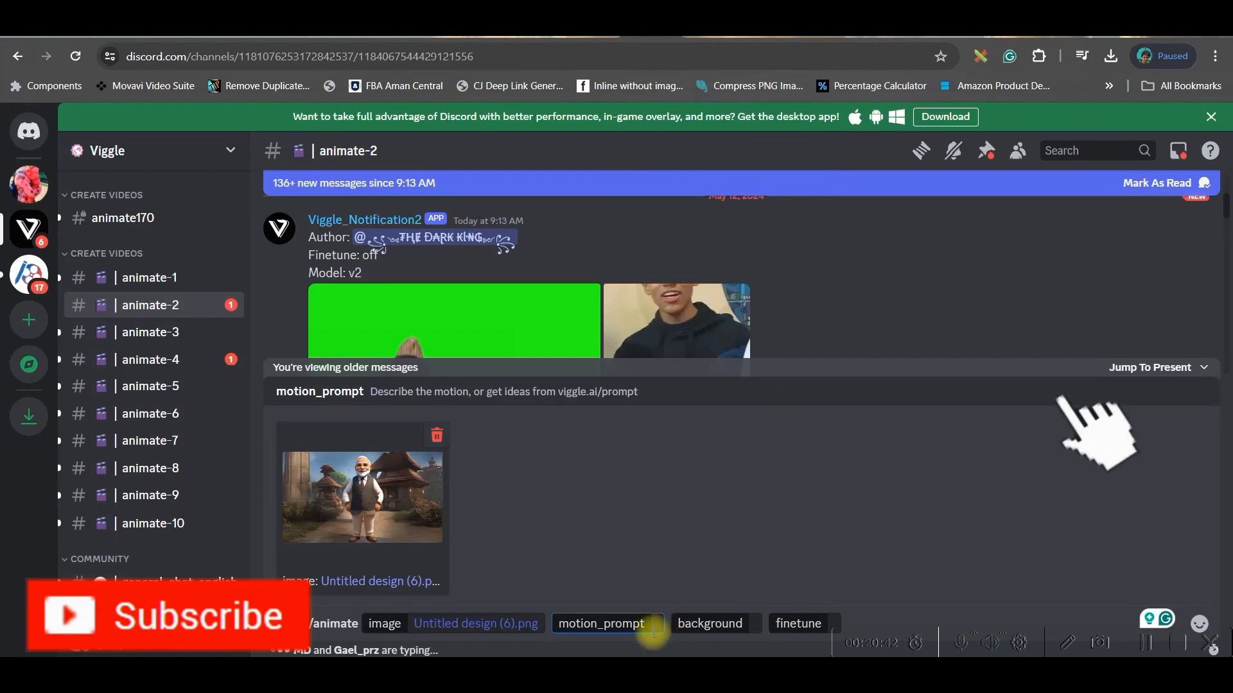
pyautogui.hotkey('ctrl', 'v')
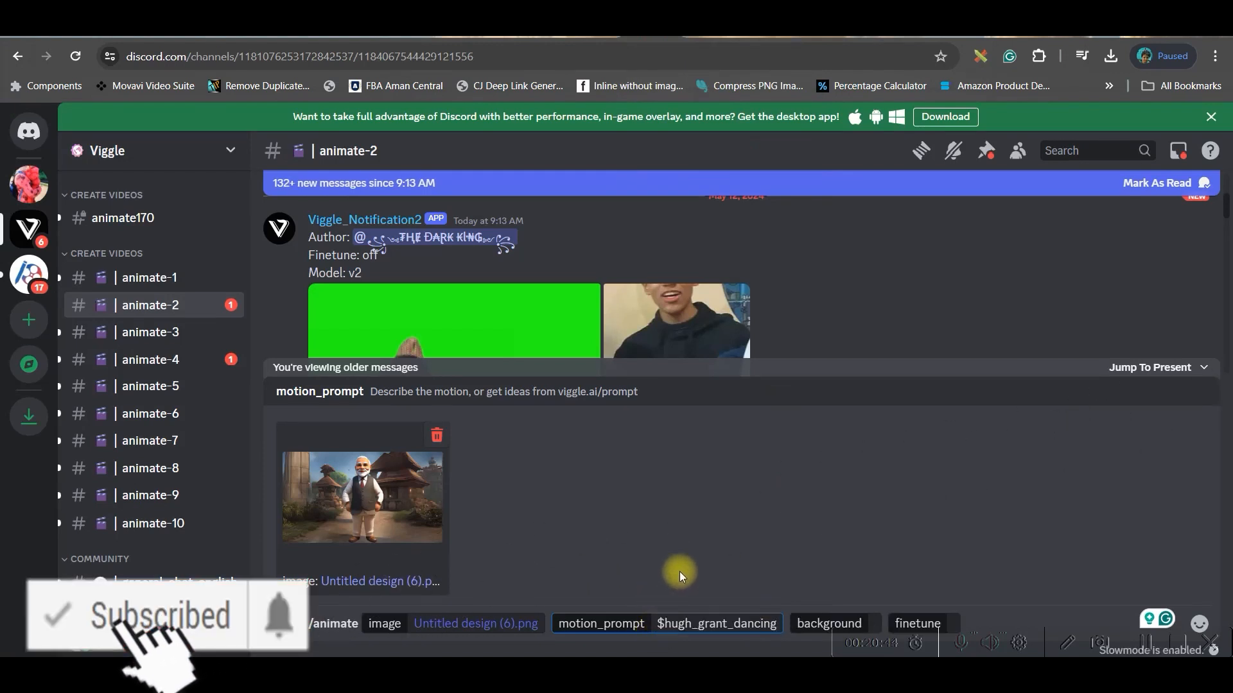
pyautogui.click(868, 623)
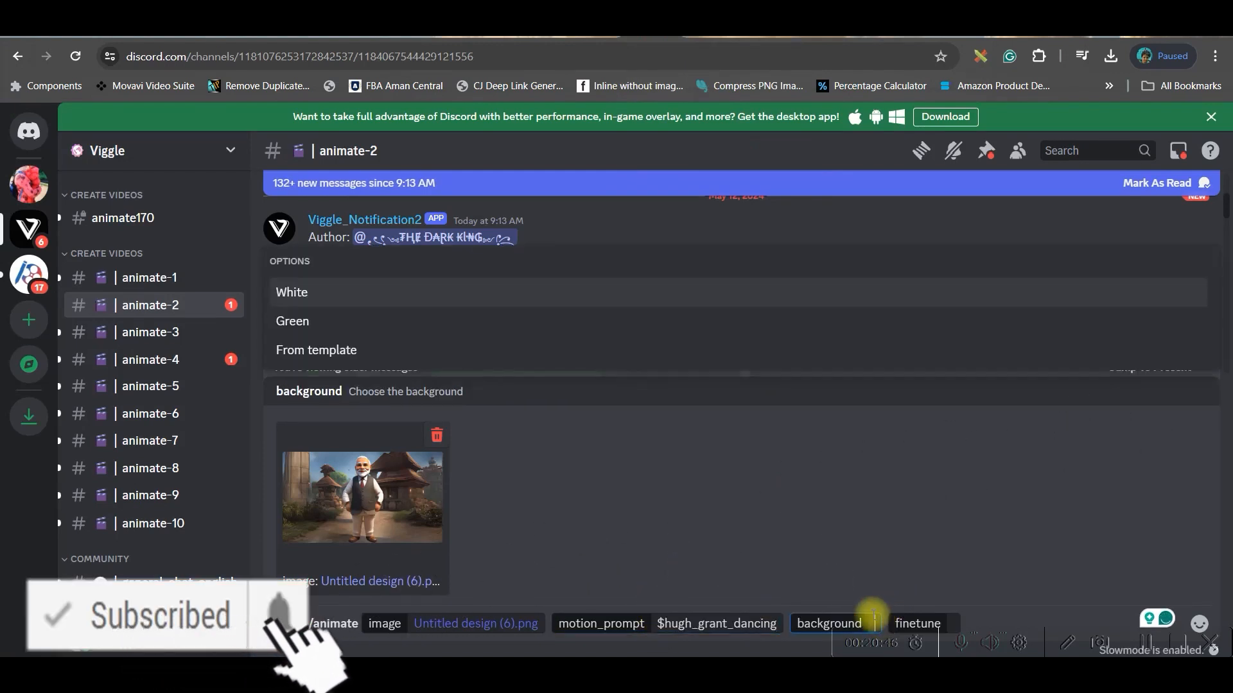
pyautogui.click(380, 350)
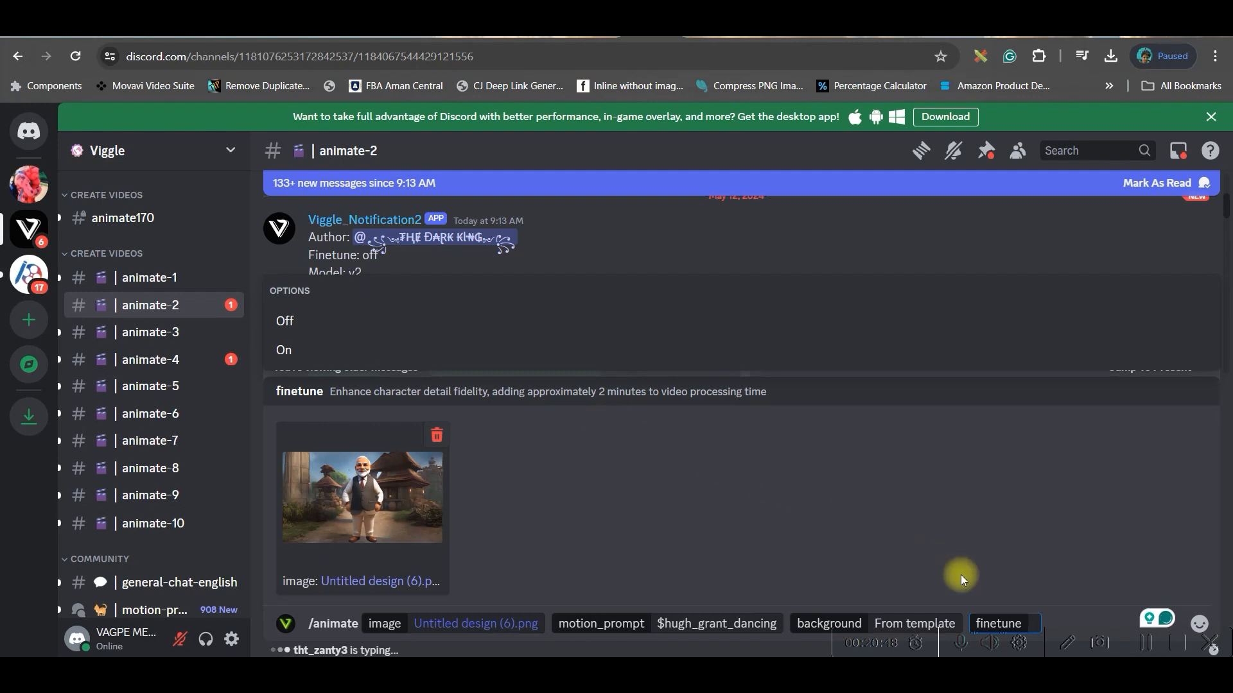
pyautogui.click(284, 352)
pyautogui.press('Return')
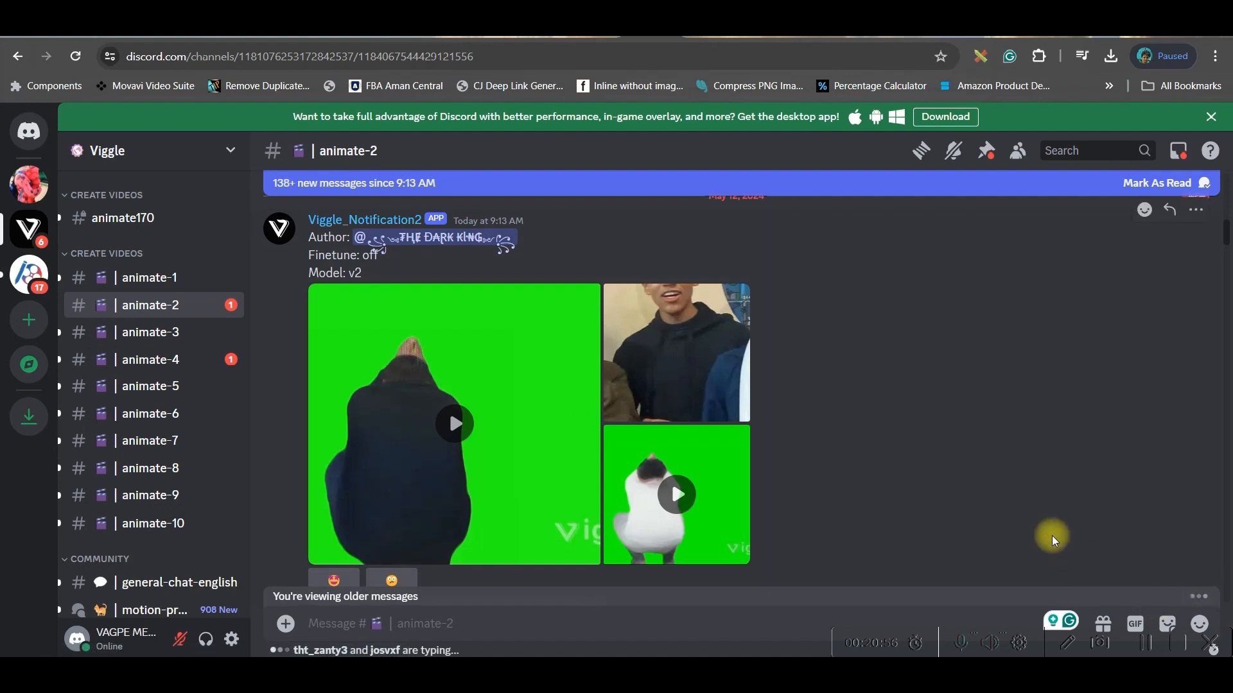
# Find the generated $hugh_grant_dancing video among the animate-2 channel's messages, preview it and close the preview.
pyautogui.scroll(5, 524, 418)
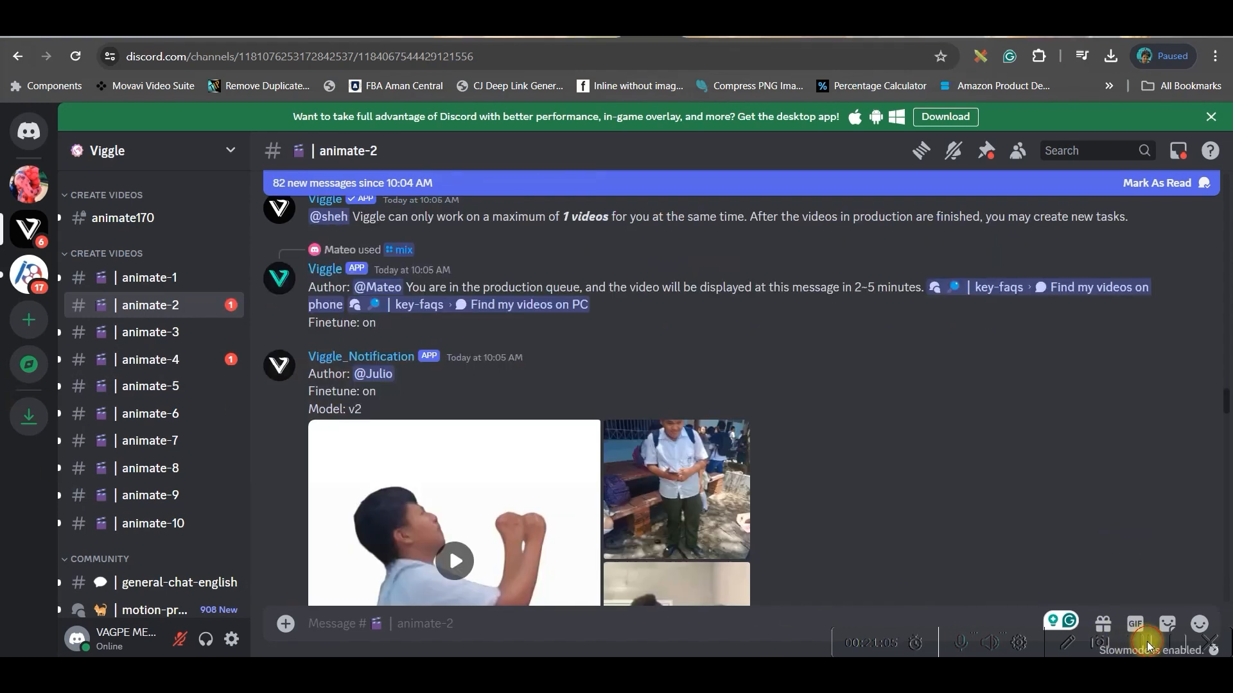
pyautogui.scroll(-12, 696, 470)
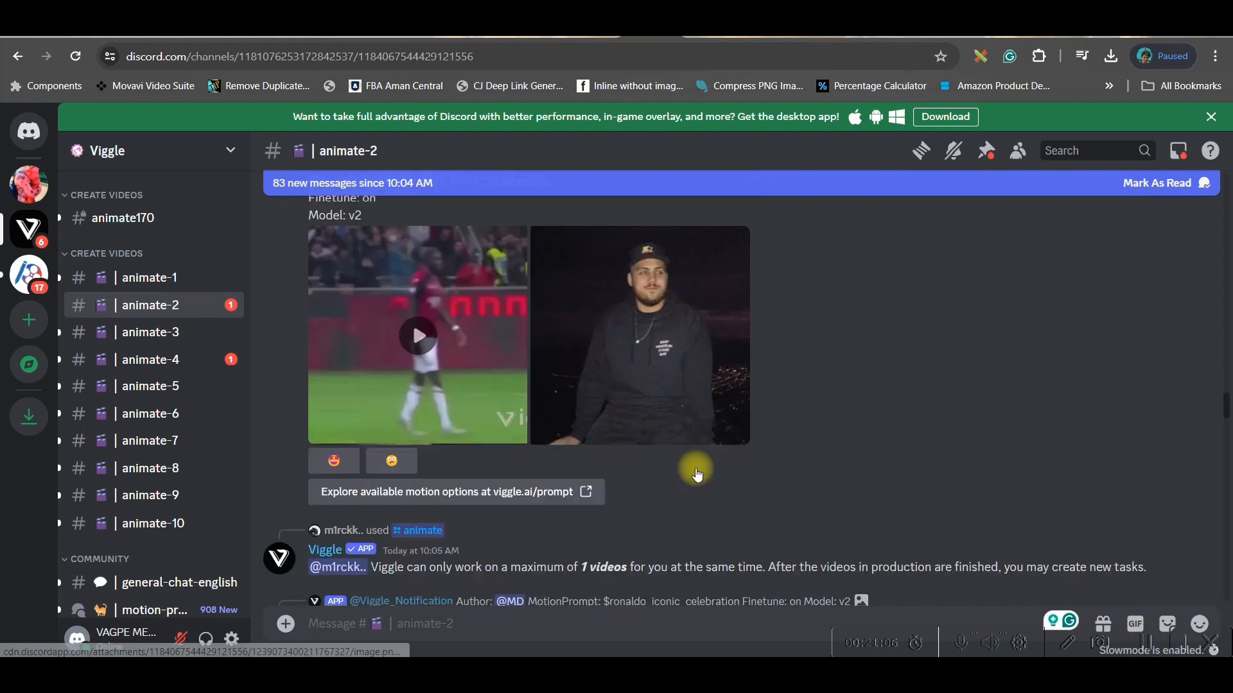
pyautogui.scroll(-15, 700, 472)
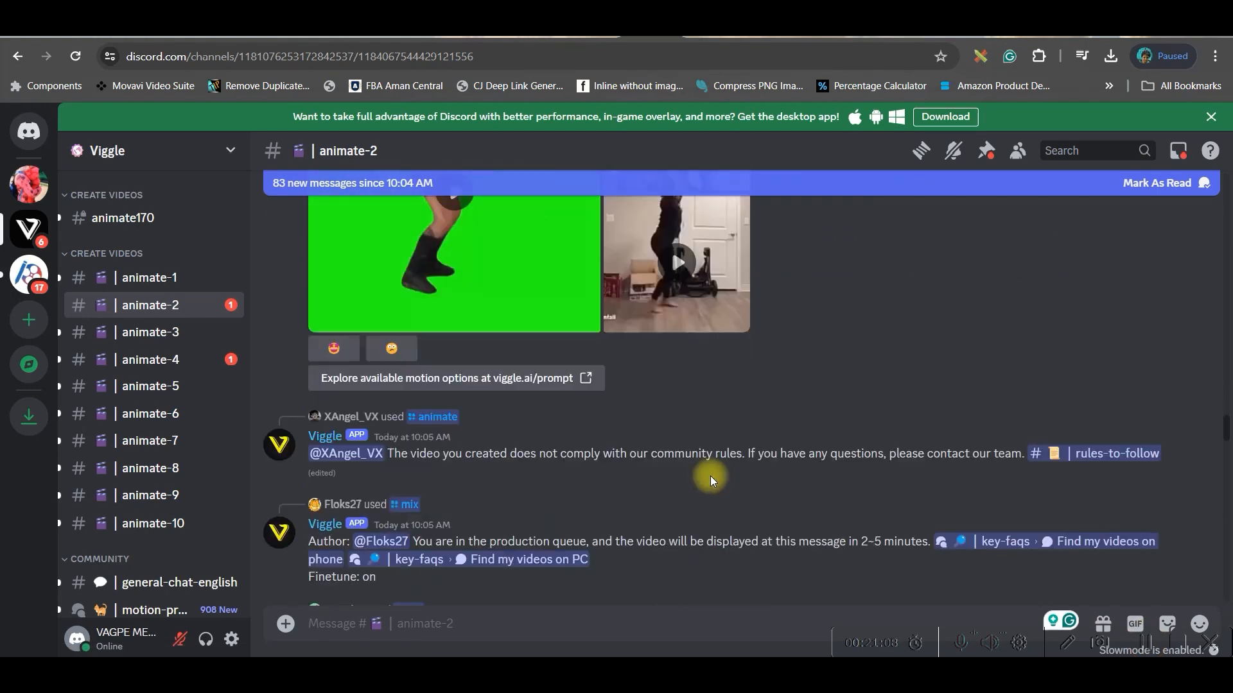
pyautogui.scroll(-15, 720, 478)
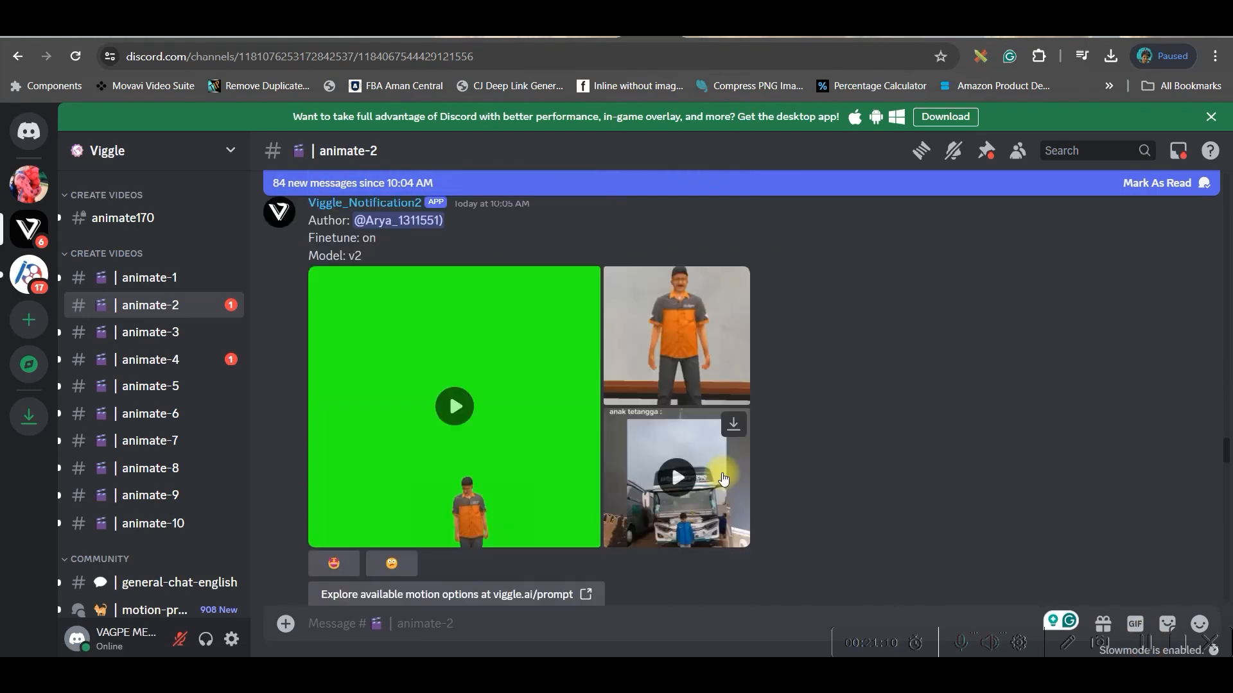
pyautogui.scroll(-15, 725, 471)
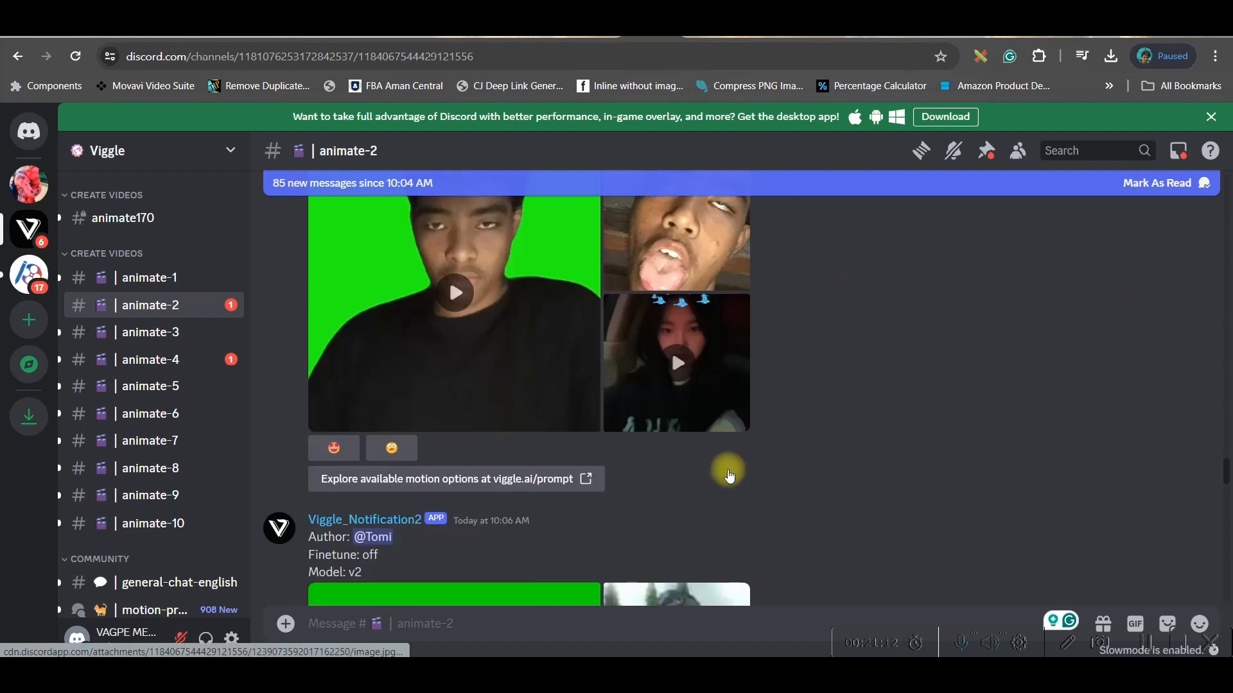
pyautogui.scroll(3, 827, 341)
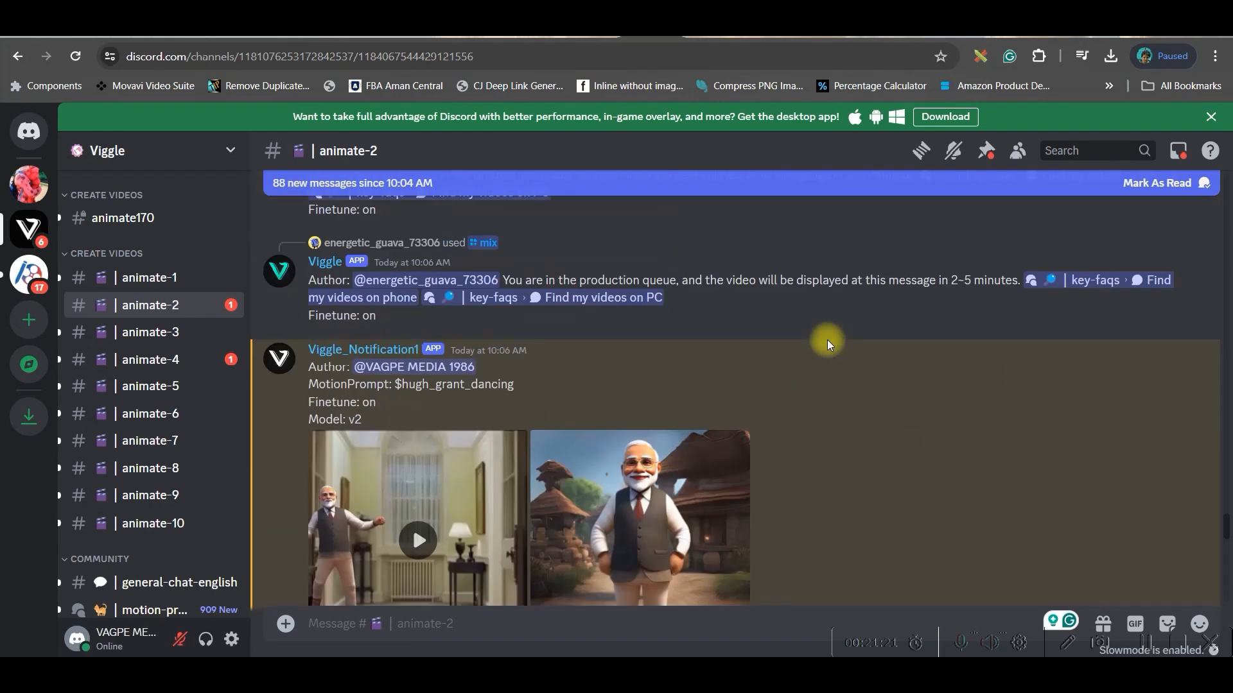
pyautogui.scroll(-2, 942, 464)
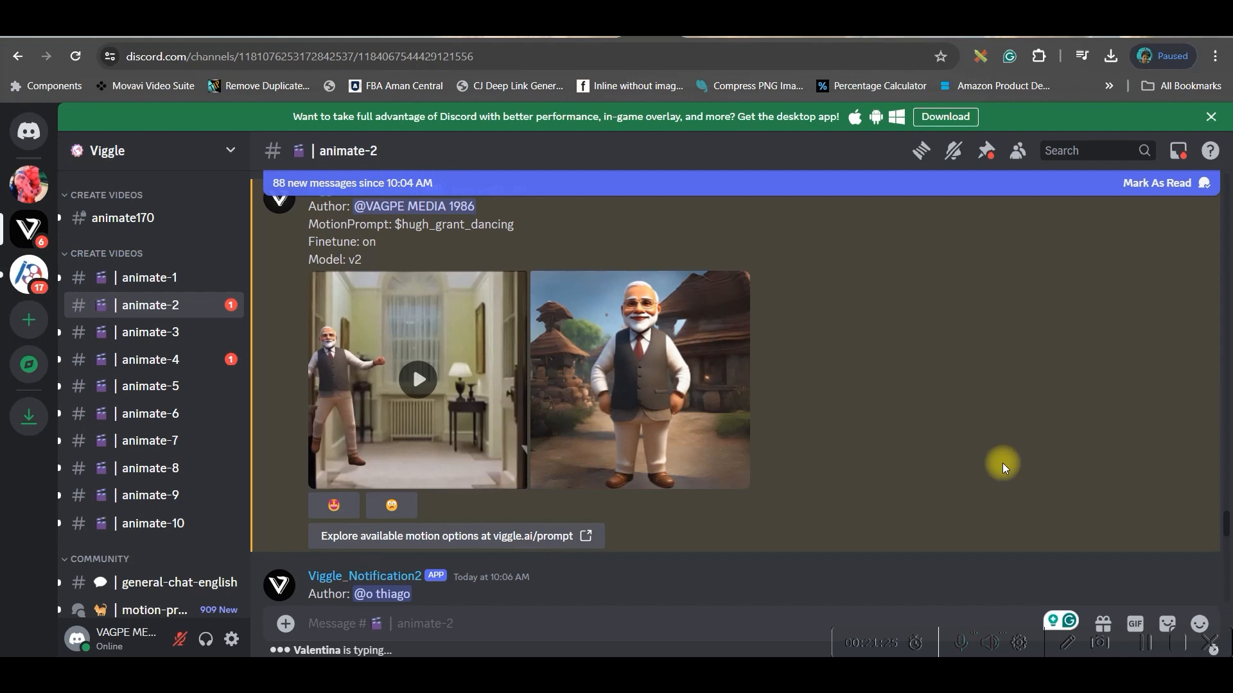
pyautogui.click(416, 384)
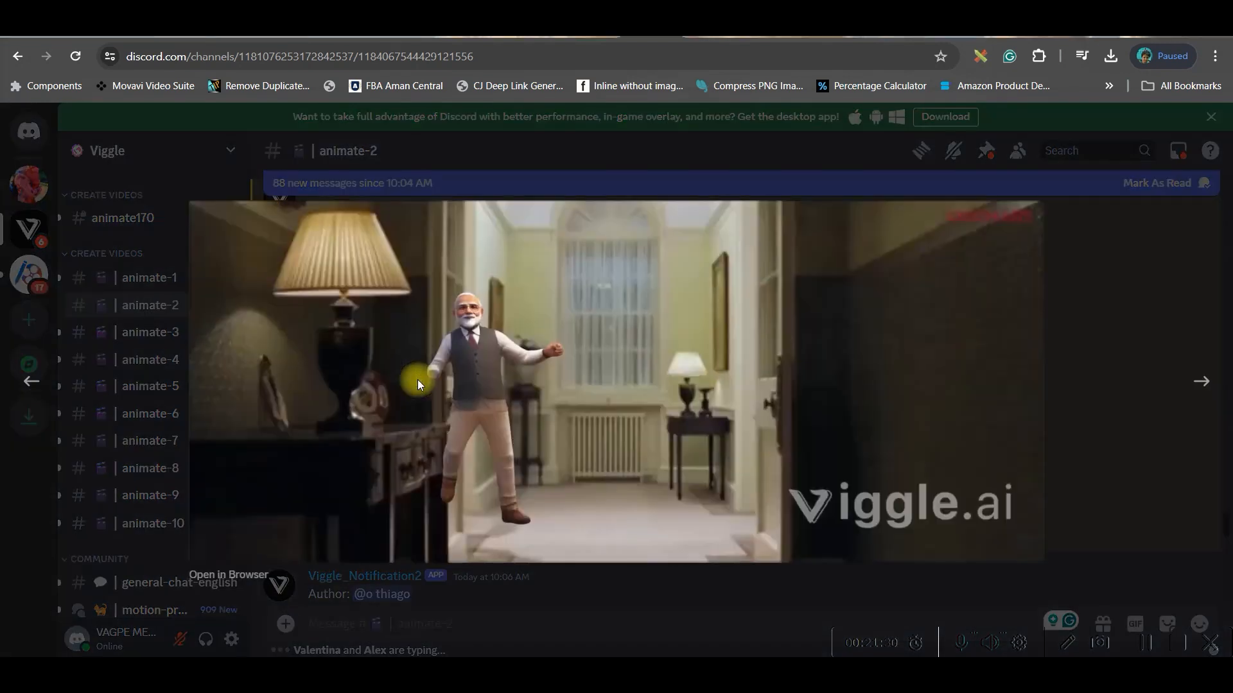
pyautogui.press('Escape')
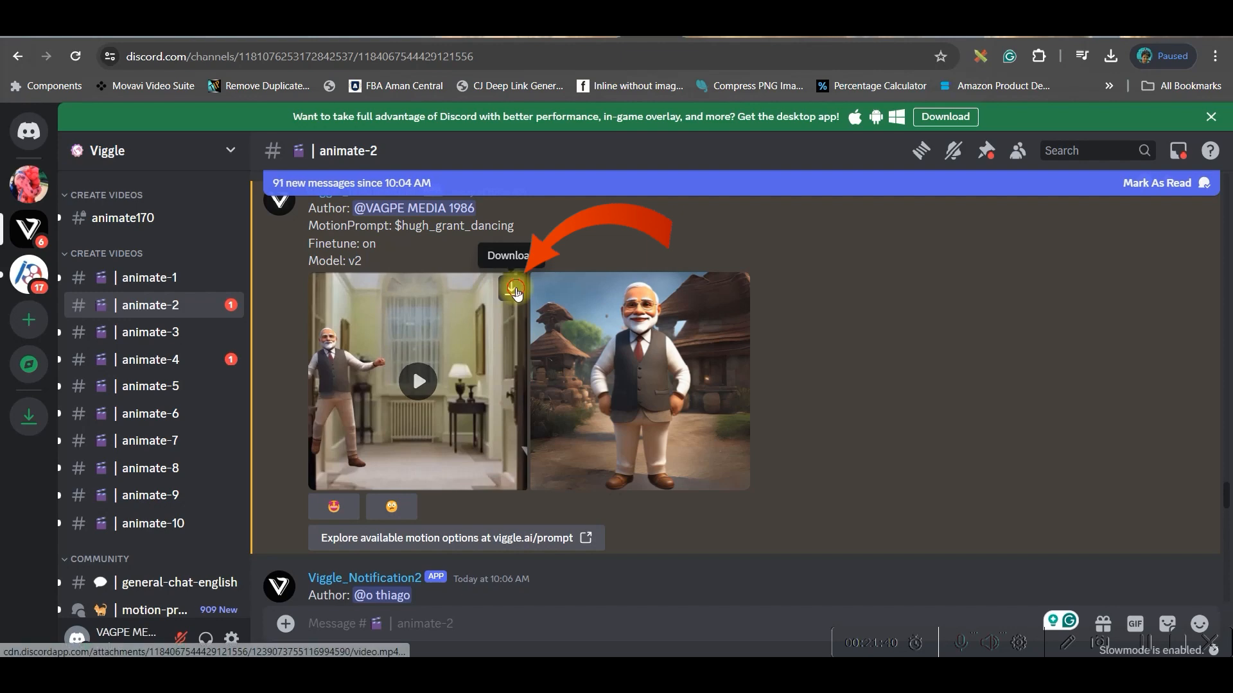